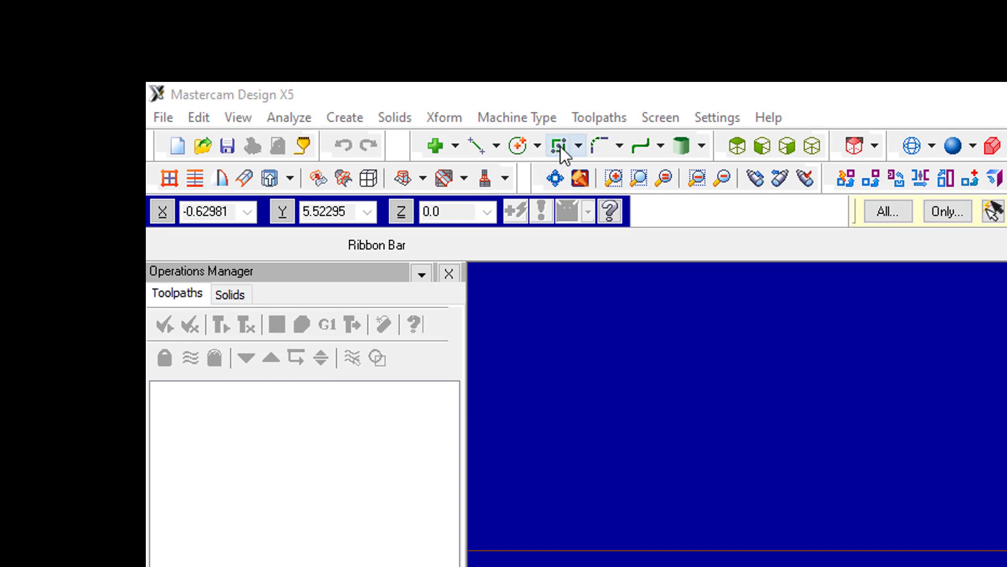
Draw a corner-to-corner rectangle about 8.3 wide and 6.2 high in the upper-left quadrant
{"action": "left_click", "coordinate": [345, 118]}
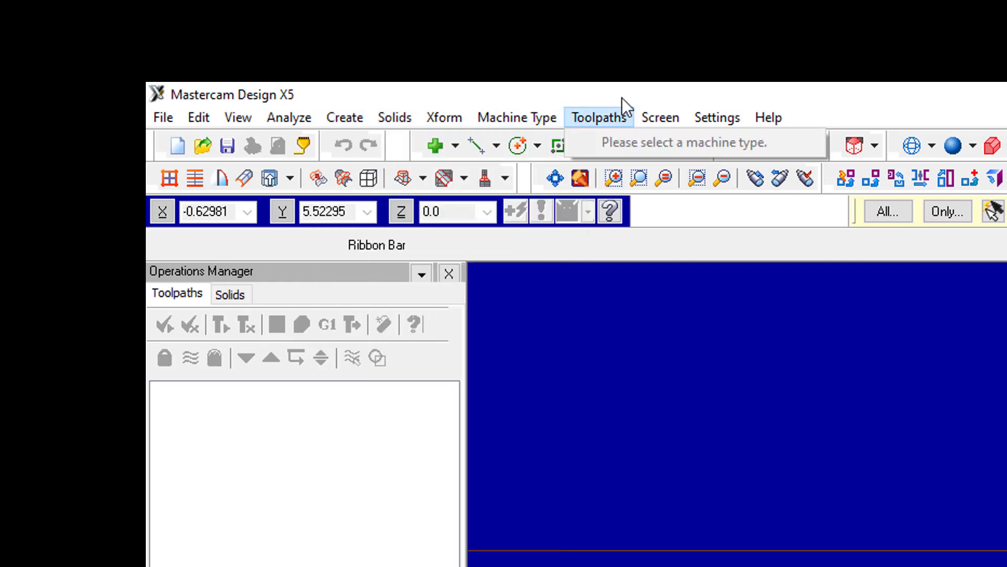
{"action": "left_click", "coordinate": [562, 149]}
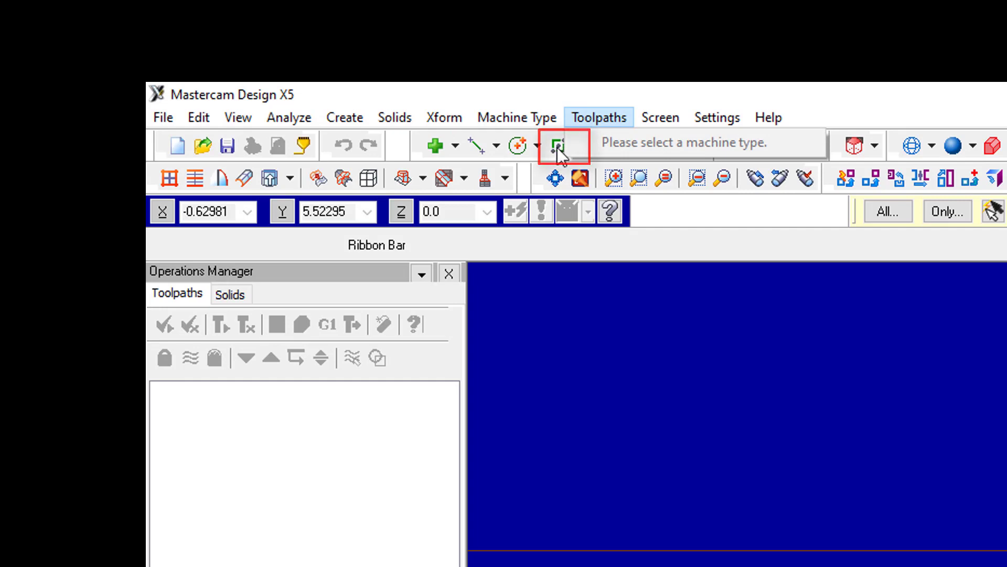
{"action": "left_click", "coordinate": [557, 147]}
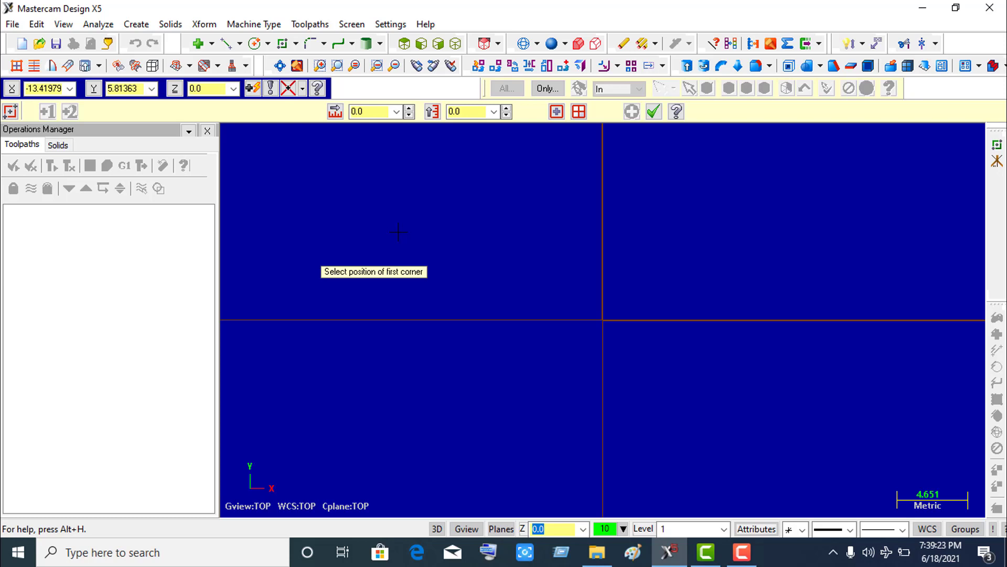
{"action": "left_click", "coordinate": [331, 211]}
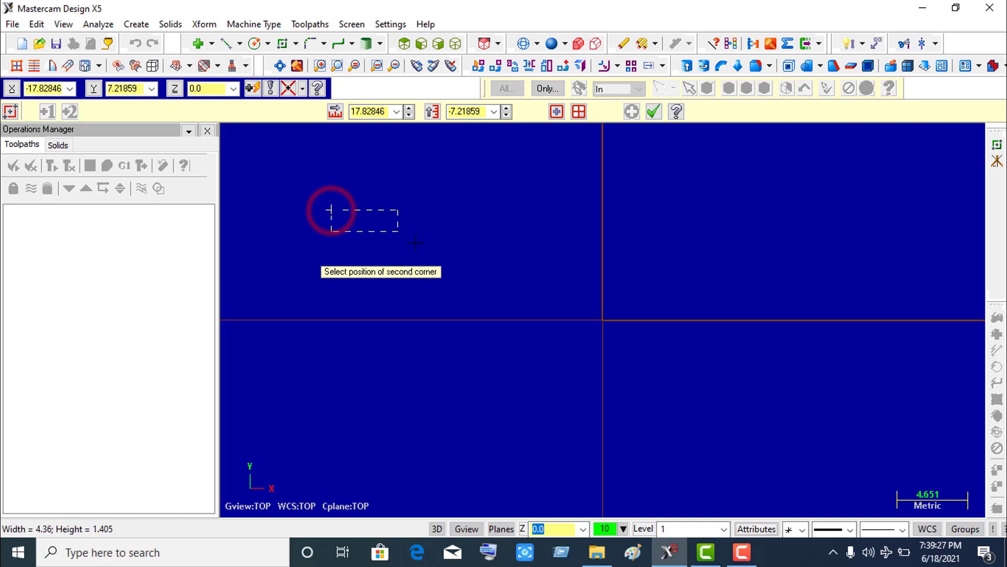
{"action": "left_click", "coordinate": [458, 304]}
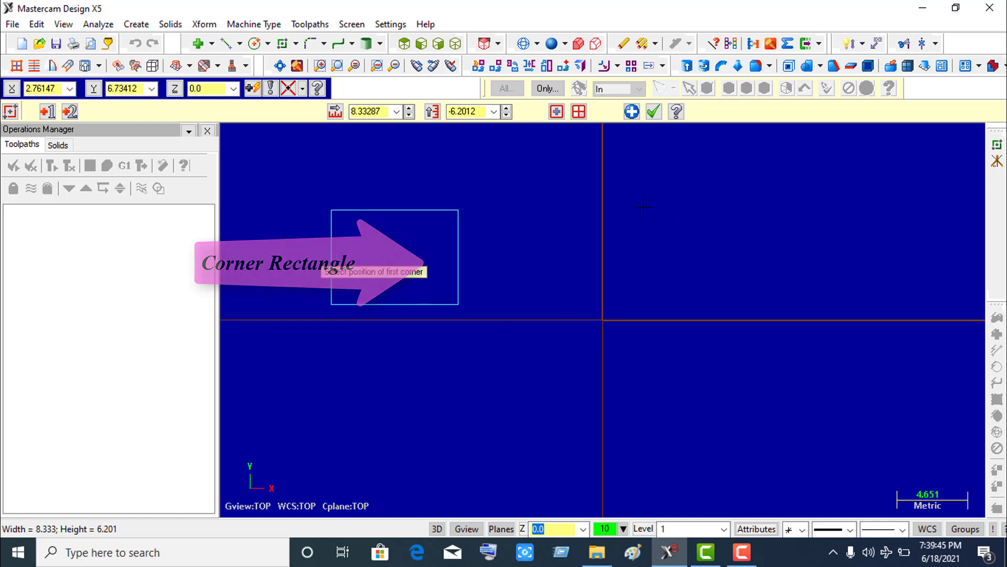
Draw a second corner rectangle in the upper-right quadrant and set its width and height to 20
{"action": "left_click", "coordinate": [633, 172]}
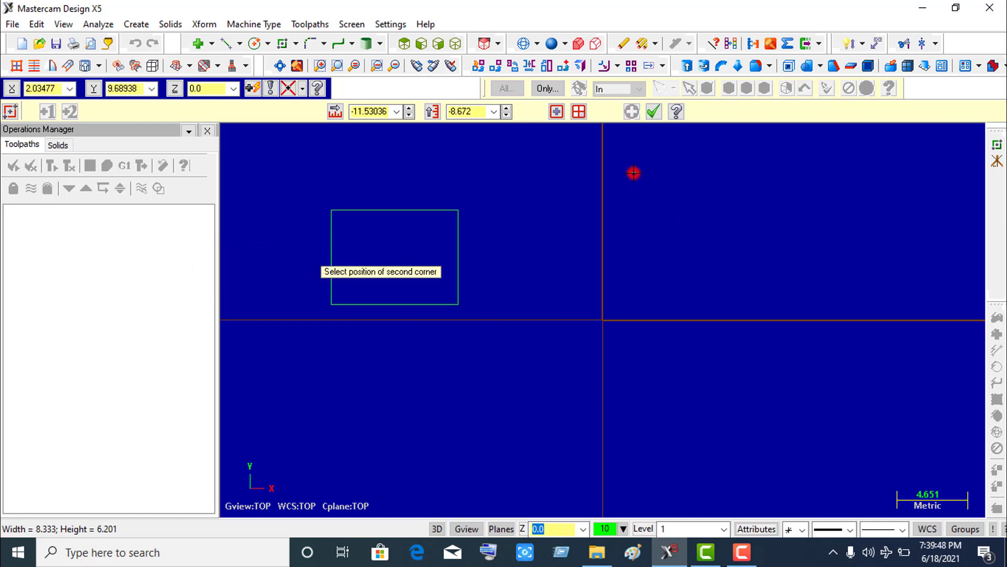
{"action": "left_click", "coordinate": [796, 279]}
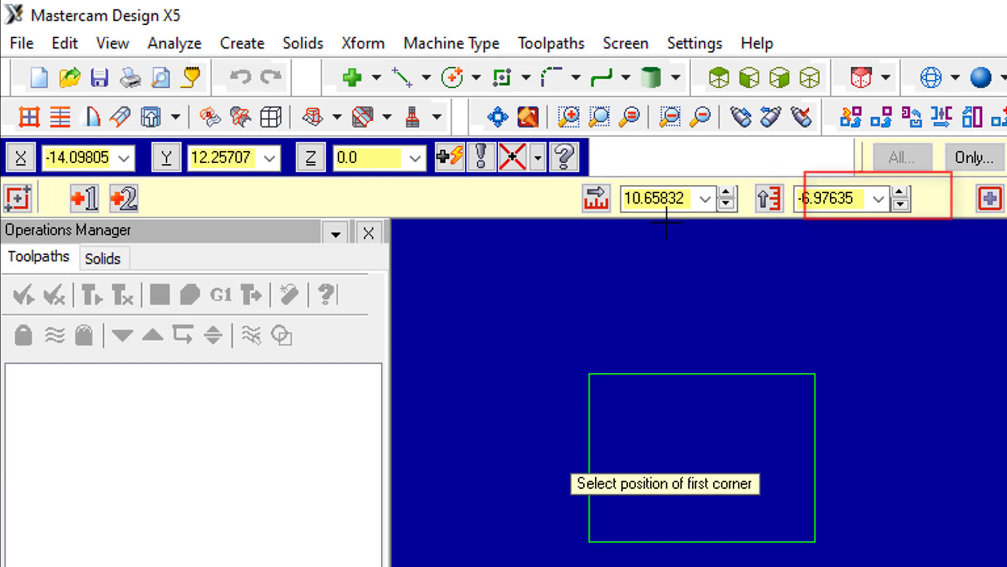
{"action": "left_click", "coordinate": [682, 197]}
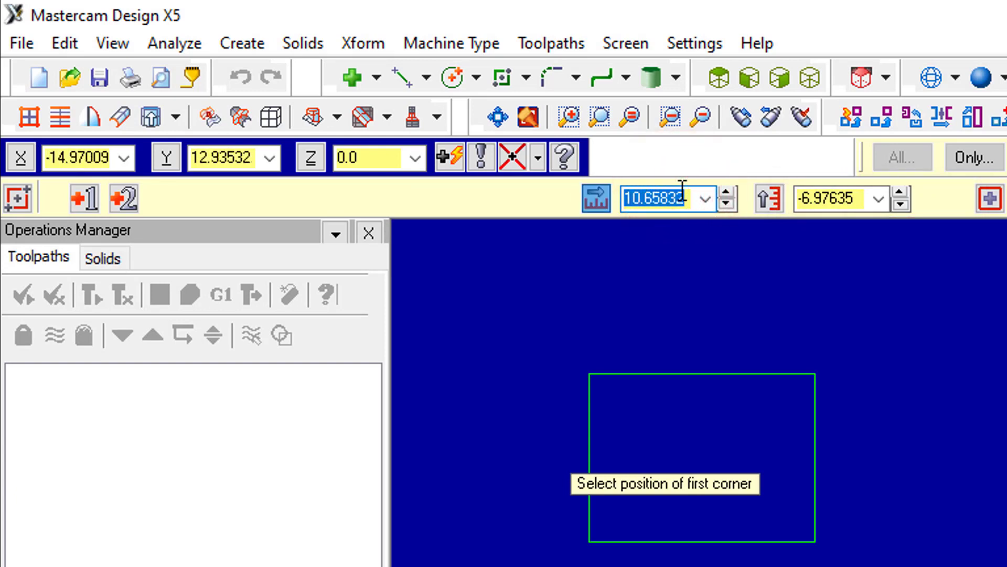
{"action": "type", "text": "20"}
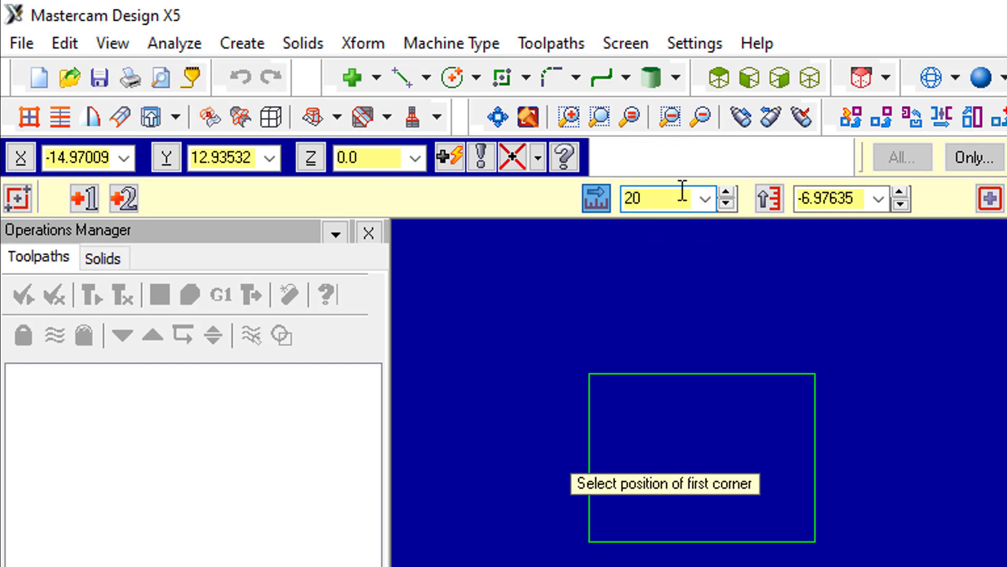
{"action": "key", "text": "Return"}
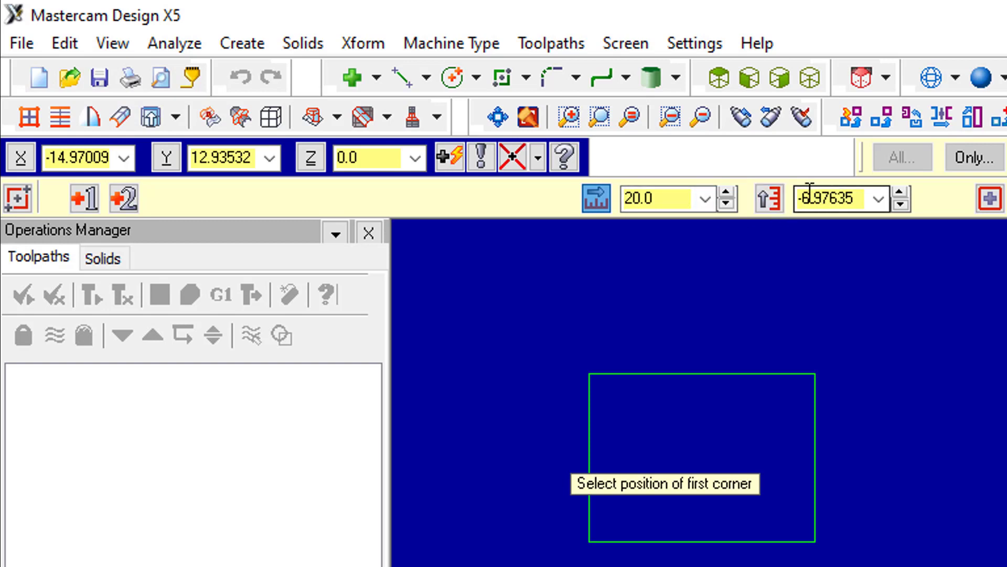
{"action": "left_click", "coordinate": [678, 191]}
{"action": "left_click", "coordinate": [847, 201]}
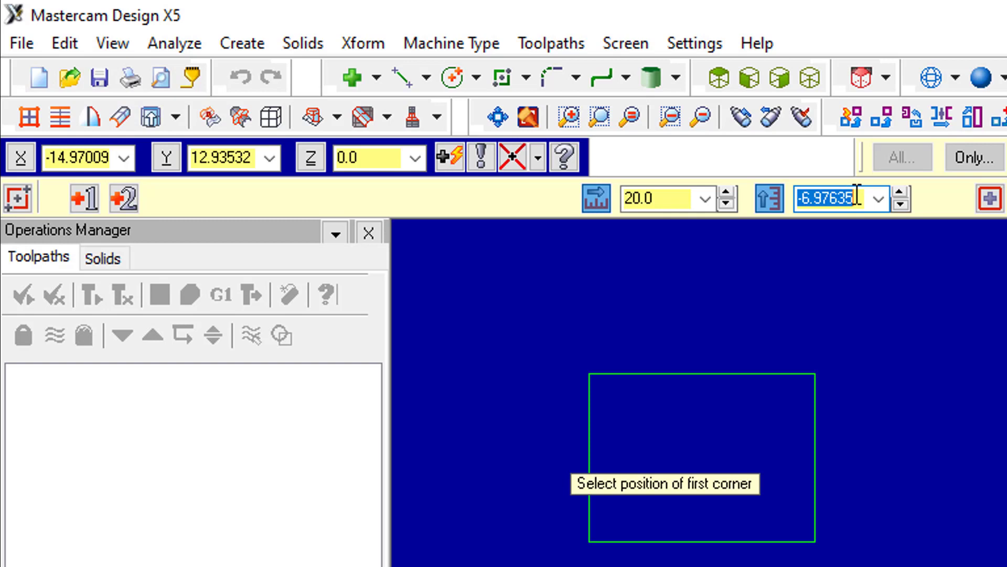
{"action": "key", "text": "BackSpace"}
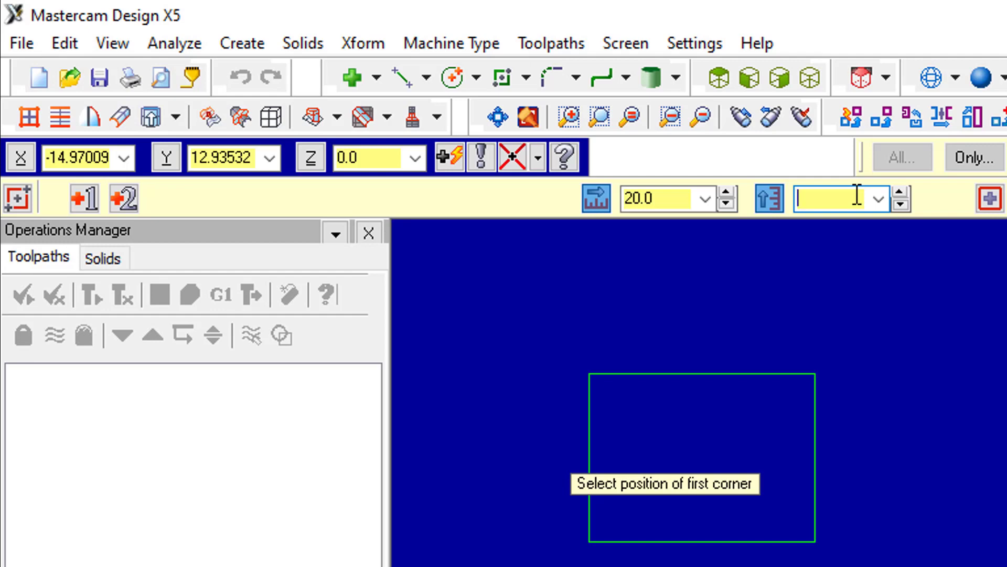
{"action": "type", "text": "20"}
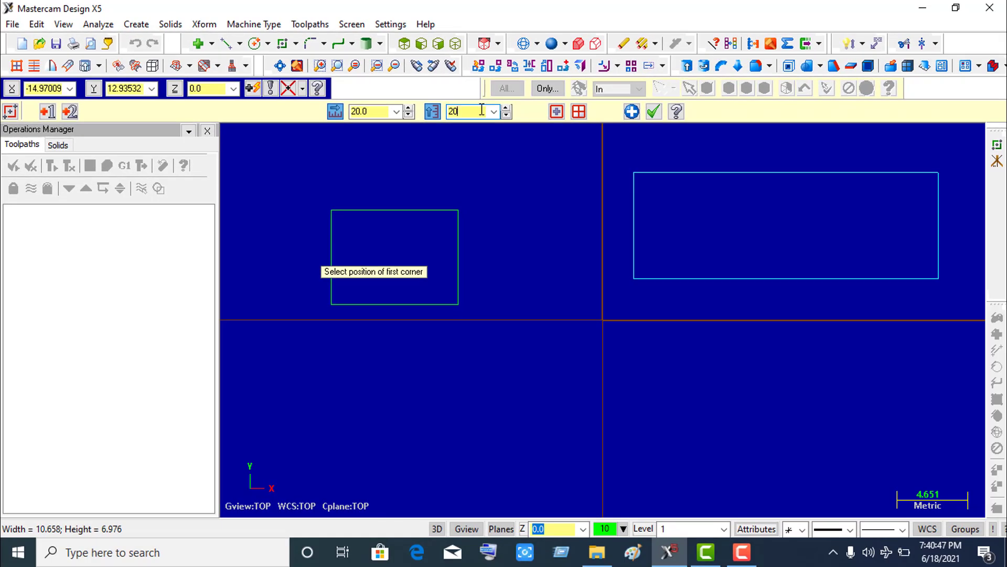
{"action": "key", "text": "Return"}
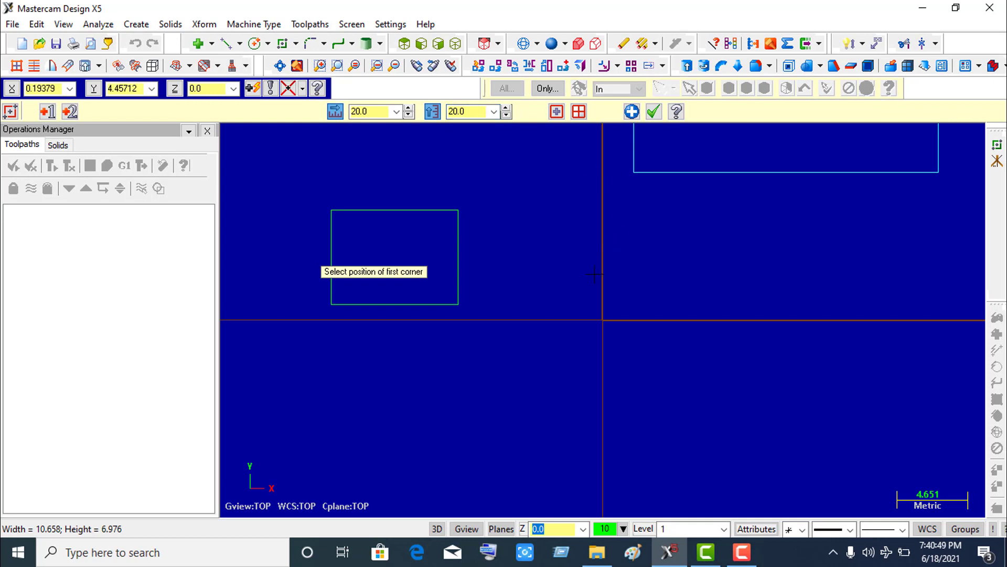
{"action": "scroll", "coordinate": [616, 358], "scroll_direction": "down", "scroll_amount": 5}
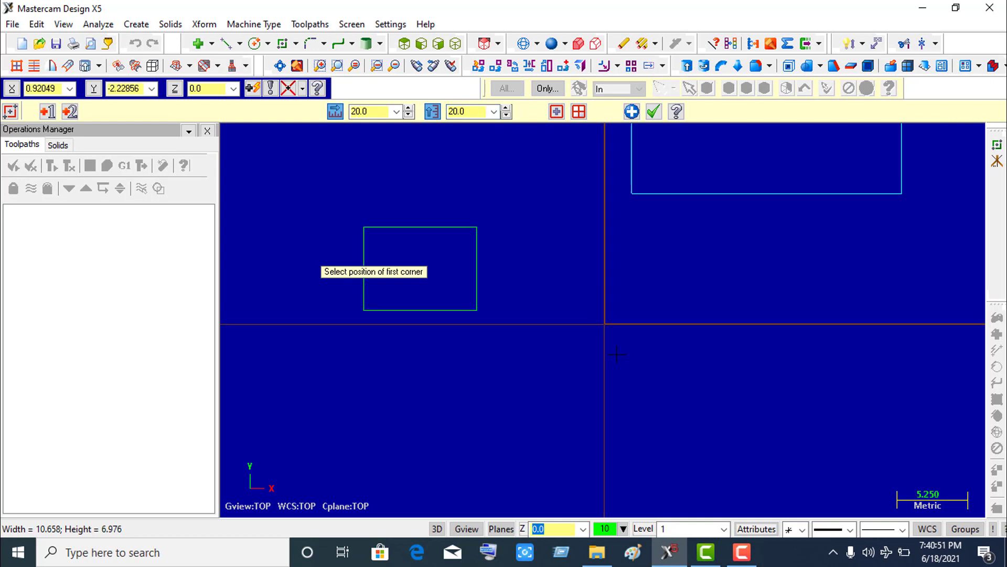
{"action": "scroll", "coordinate": [635, 320], "scroll_direction": "down", "scroll_amount": 3}
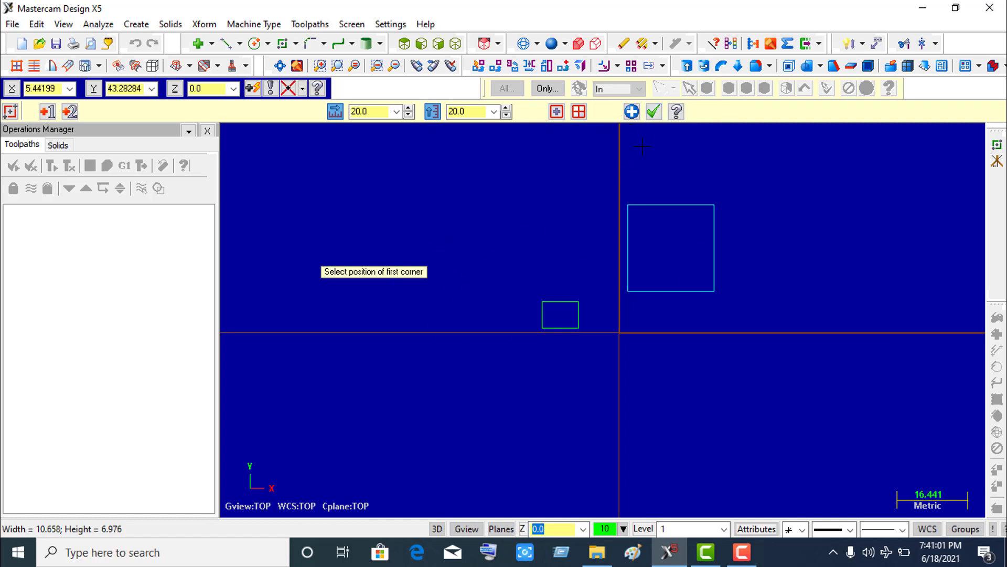
{"action": "key", "text": "Escape"}
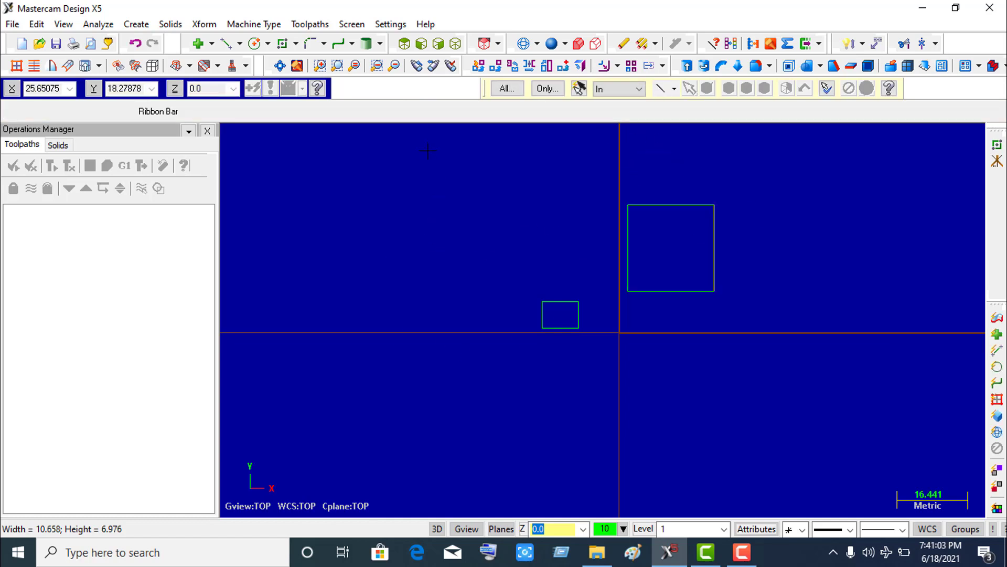
Select both rectangles with a selection window and delete them
{"action": "left_click", "coordinate": [443, 161]}
{"action": "left_click", "coordinate": [745, 392]}
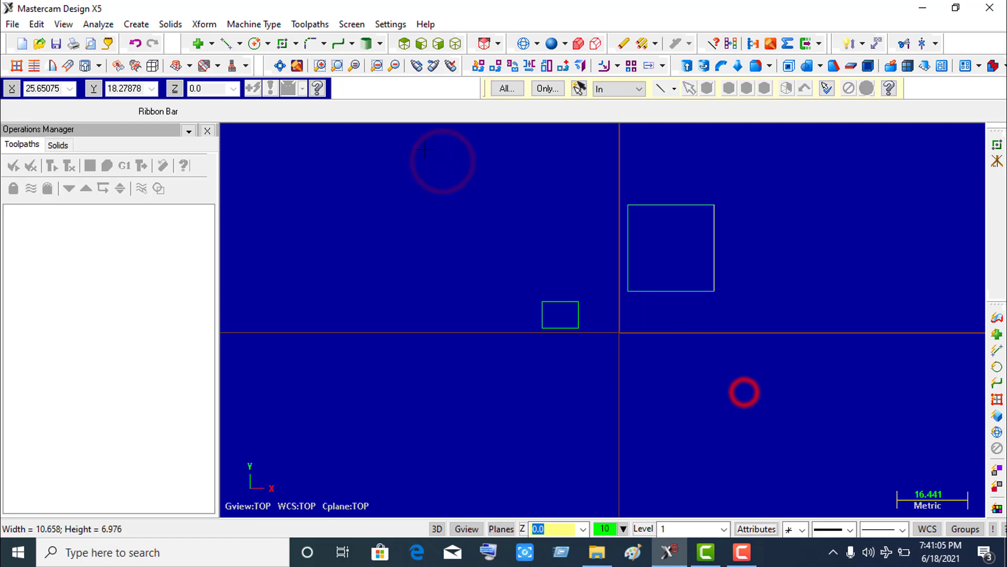
{"action": "left_click_drag", "start_coordinate": [417, 154], "coordinate": [780, 386]}
{"action": "left_click_drag", "start_coordinate": [441, 153], "coordinate": [777, 418]}
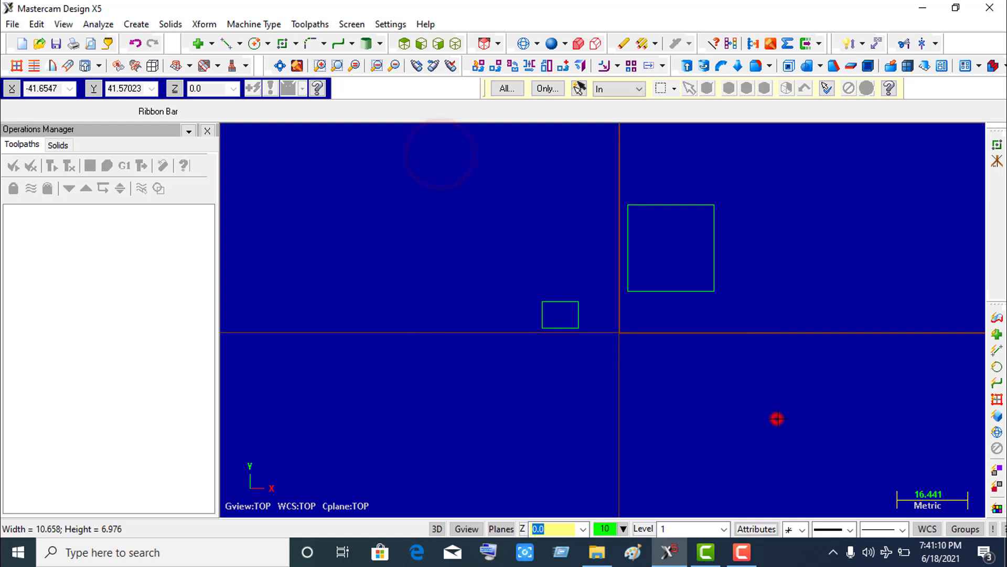
{"action": "left_click", "coordinate": [624, 46]}
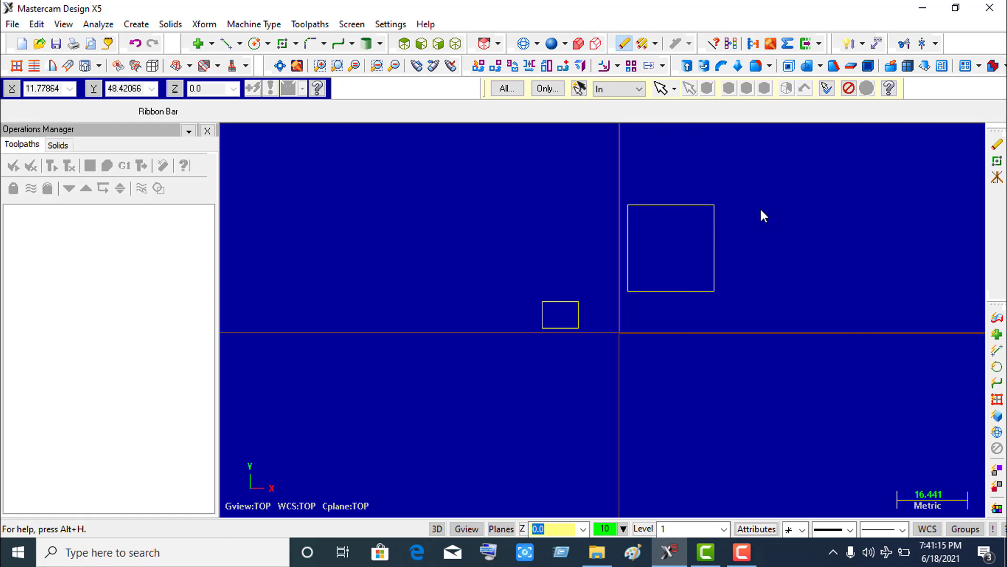
{"action": "key", "text": "Return"}
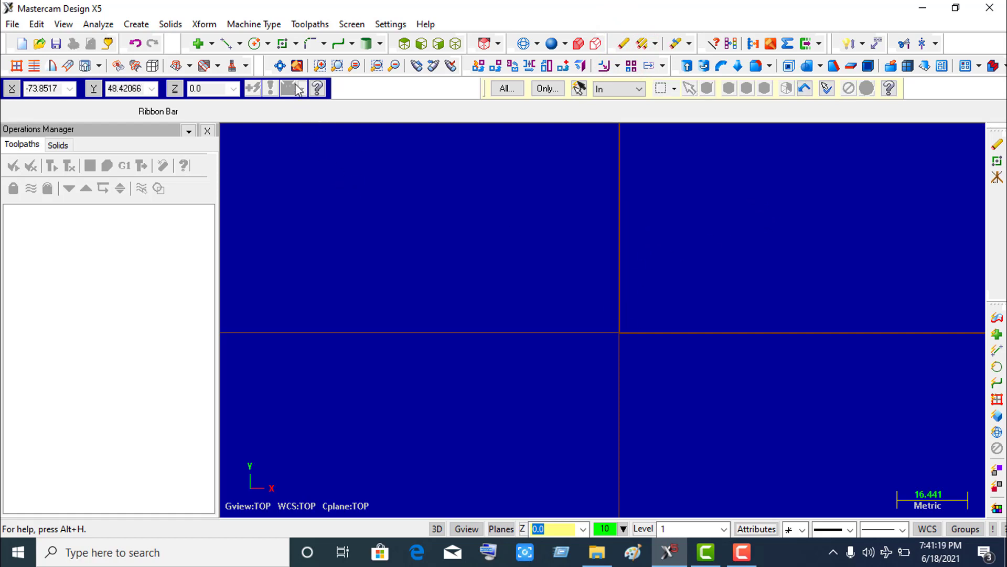
Draw a rectangle anchored to its center, about 31.2 wide and 28.1 high, in the upper-left quadrant
{"action": "left_click", "coordinate": [282, 44]}
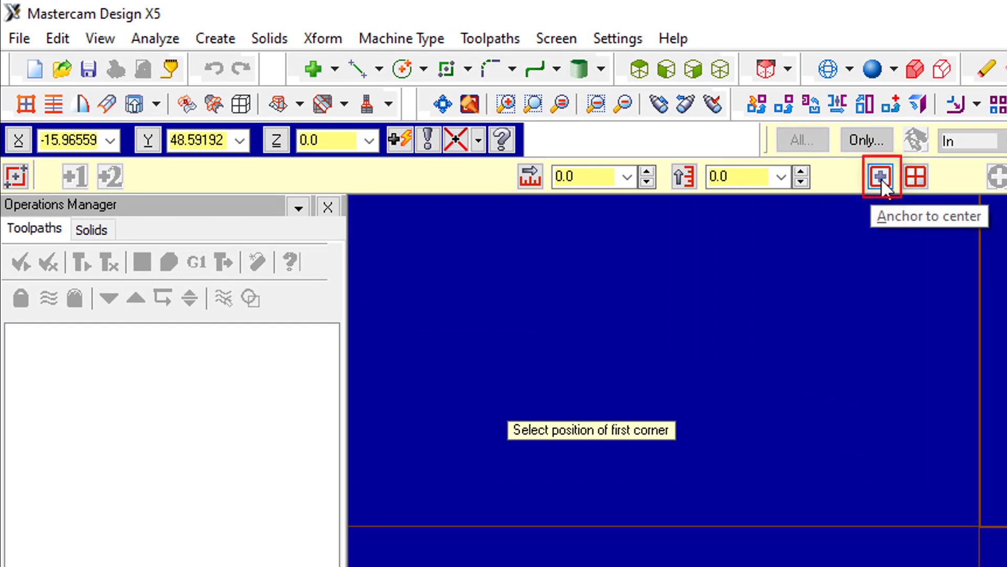
{"action": "left_click", "coordinate": [881, 175]}
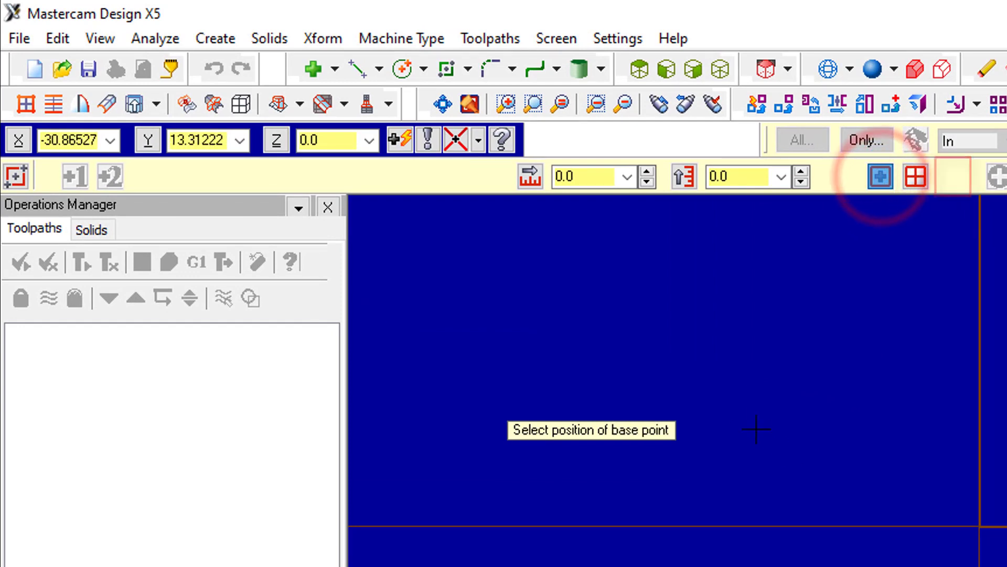
{"action": "left_click", "coordinate": [720, 385]}
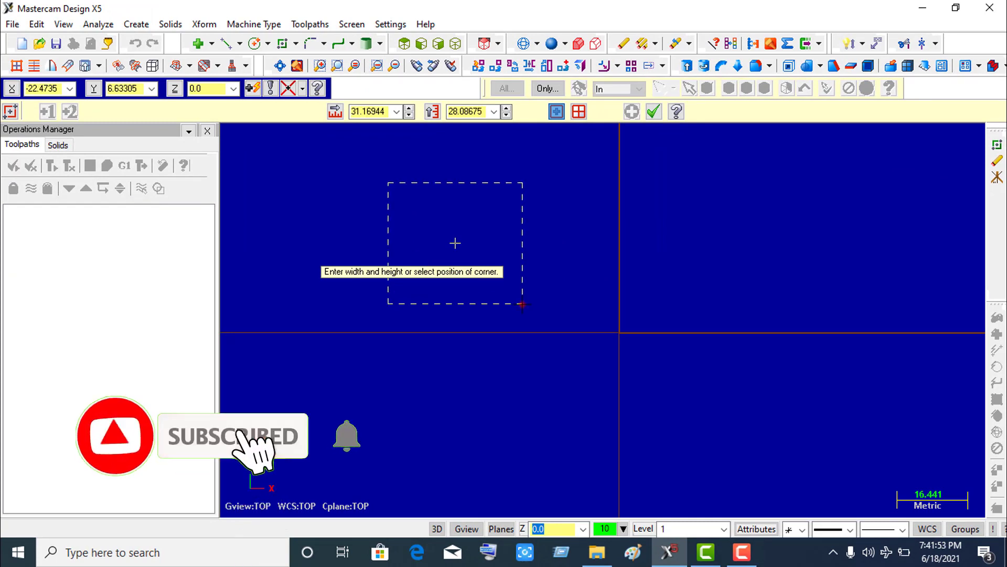
{"action": "left_click", "coordinate": [522, 304]}
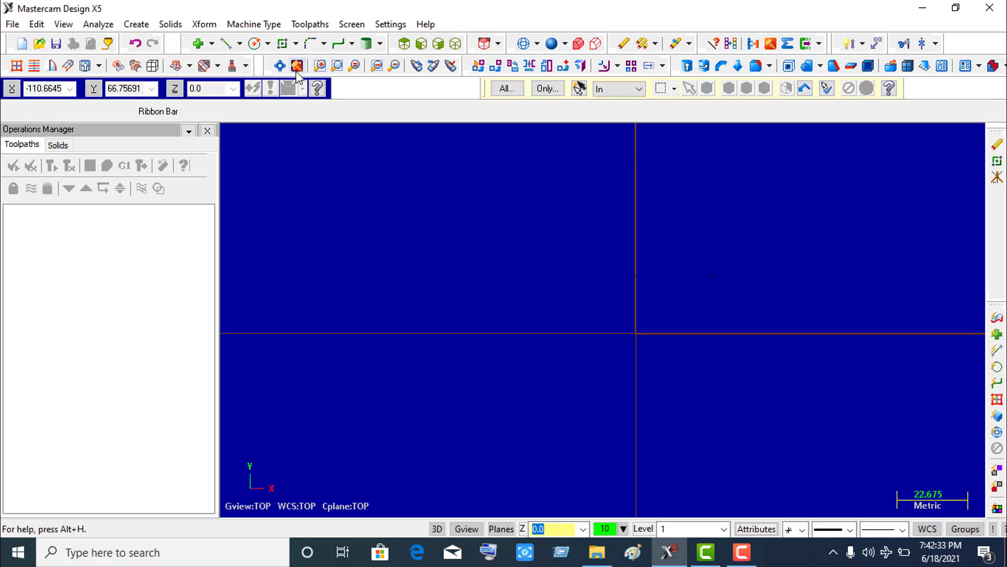
Draw a center-anchored rectangle about 60 wide and 56.2 high beside the vertical axis, with surface creation enabled
{"action": "left_click", "coordinate": [283, 43]}
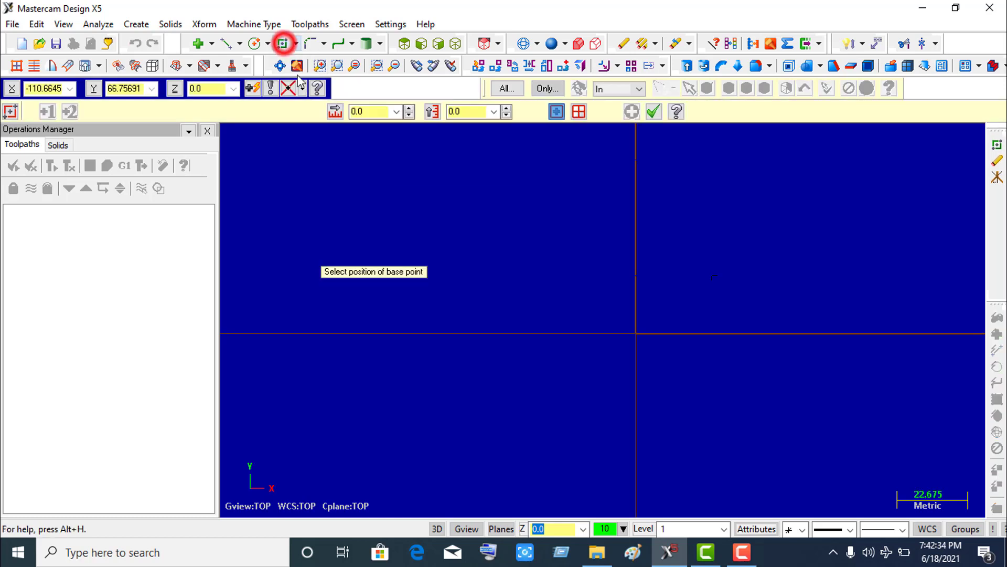
{"action": "left_click", "coordinate": [511, 257]}
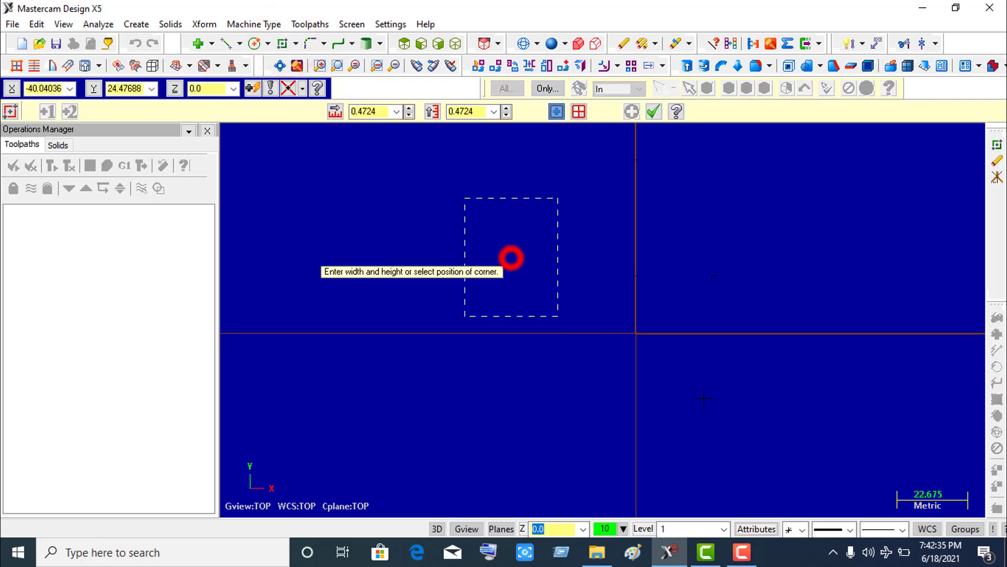
{"action": "left_click", "coordinate": [605, 345]}
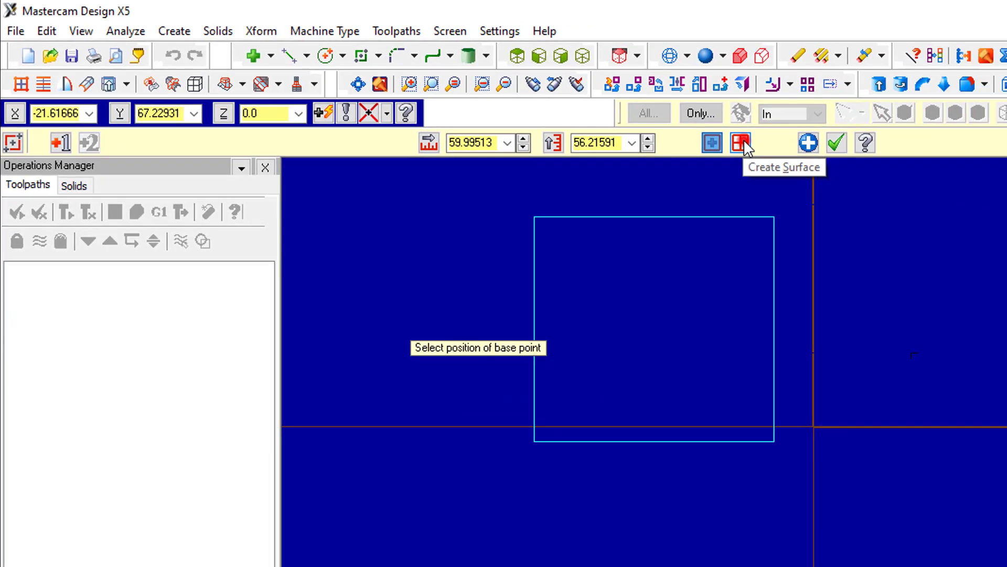
{"action": "left_click", "coordinate": [741, 143]}
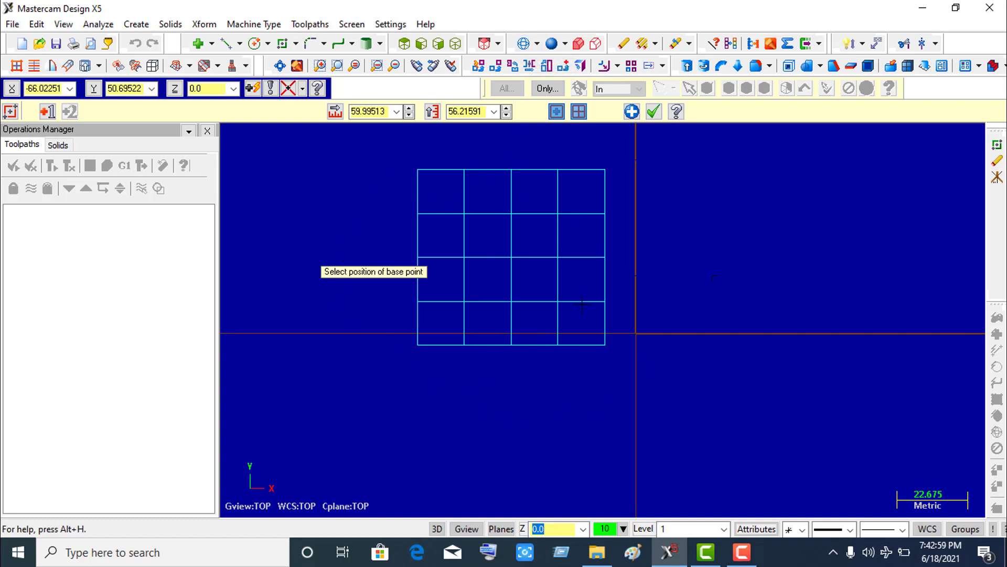
Turn on shading to show the rectangular surface as solid and accept the rectangle
{"action": "left_click", "coordinate": [553, 44]}
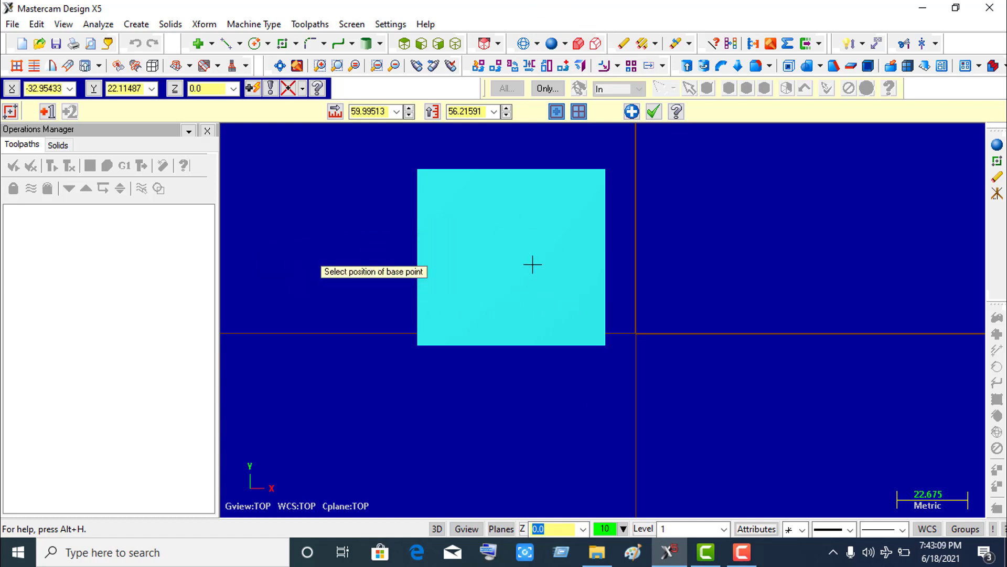
{"action": "left_click", "coordinate": [654, 112]}
{"action": "left_click", "coordinate": [487, 211]}
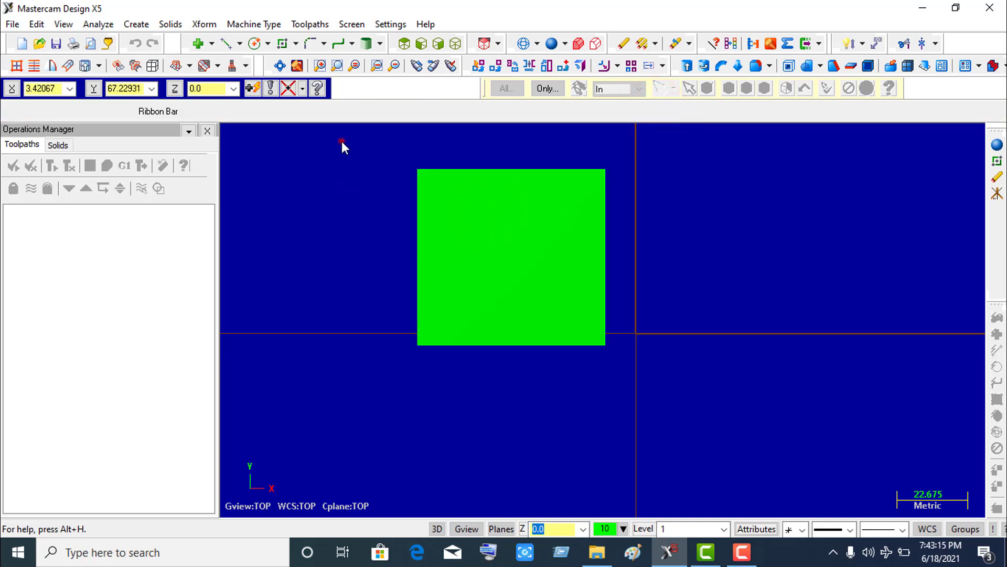
Window-select the shaded rectangular surface, delete it, and end the selection
{"action": "mouse_move", "coordinate": [342, 141]}
{"action": "left_mouse_down"}
{"action": "mouse_move", "coordinate": [479, 262]}
{"action": "mouse_move", "coordinate": [445, 191]}
{"action": "mouse_move", "coordinate": [698, 416]}
{"action": "left_mouse_up"}
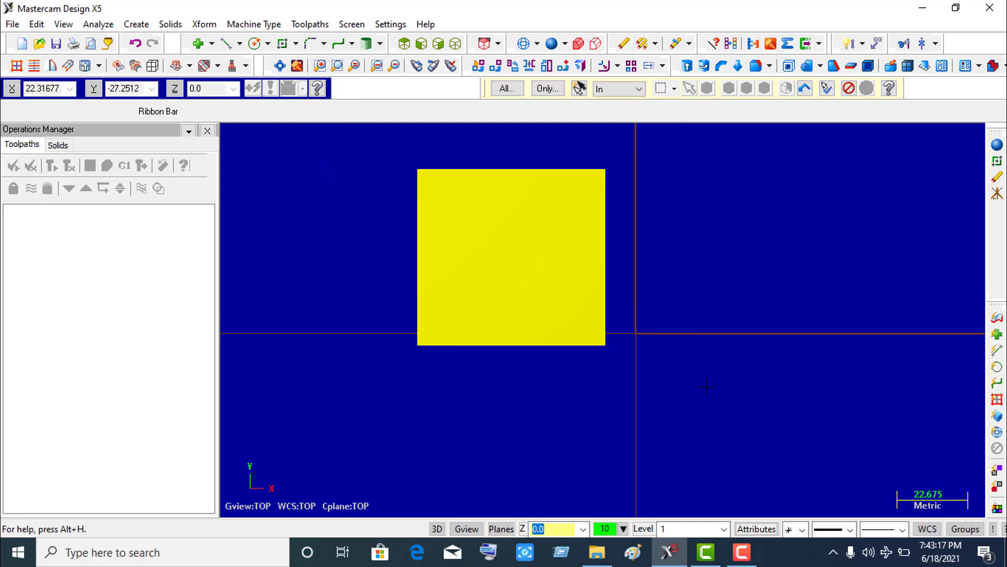
{"action": "left_click", "coordinate": [623, 43]}
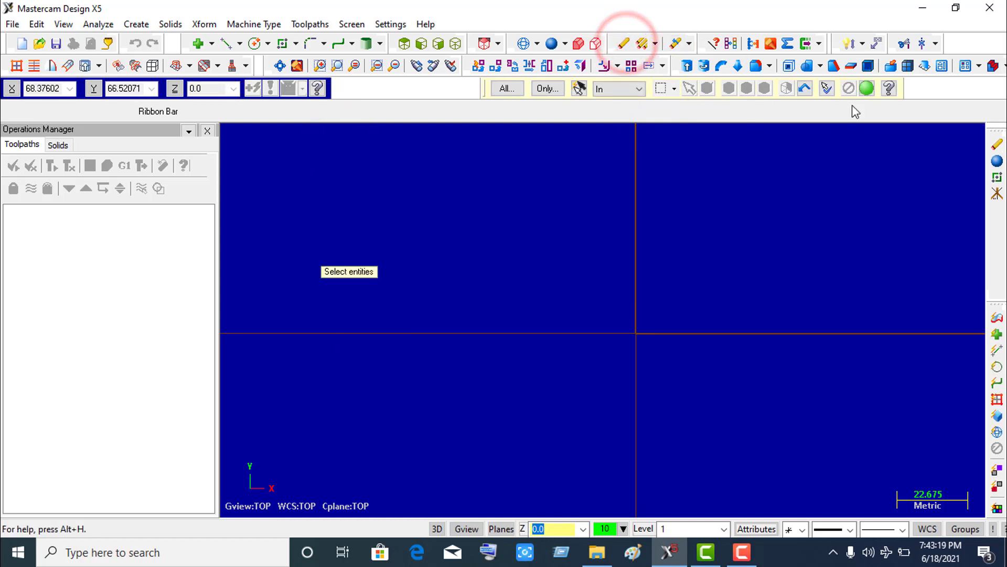
{"action": "left_click", "coordinate": [867, 88]}
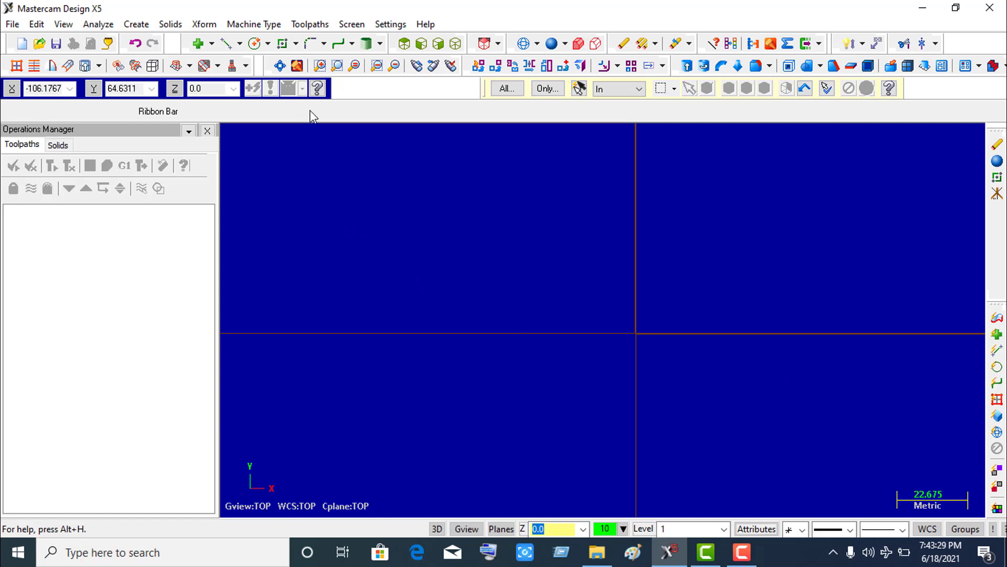
Start a center-anchored rectangle with surface creation enabled and place its base point at X 0, Y 0, Z 0
{"action": "left_click", "coordinate": [283, 45]}
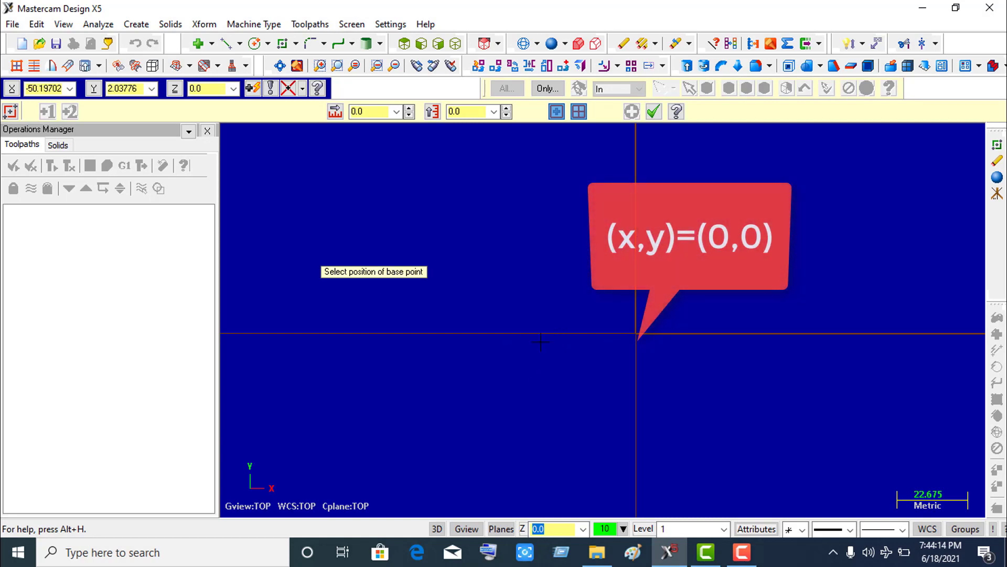
{"action": "left_click", "coordinate": [40, 87]}
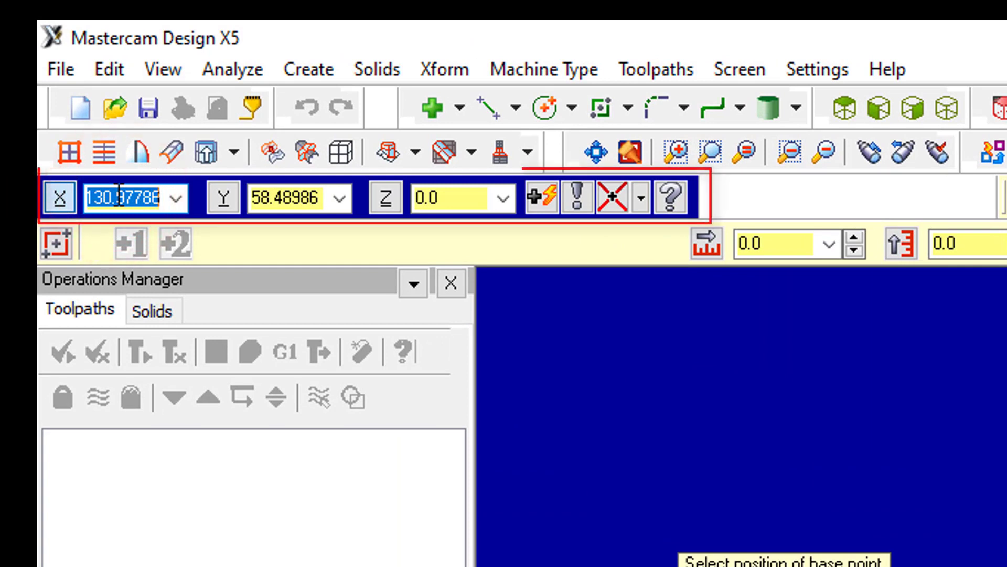
{"action": "type", "text": "0.0"}
{"action": "key", "text": "Tab"}
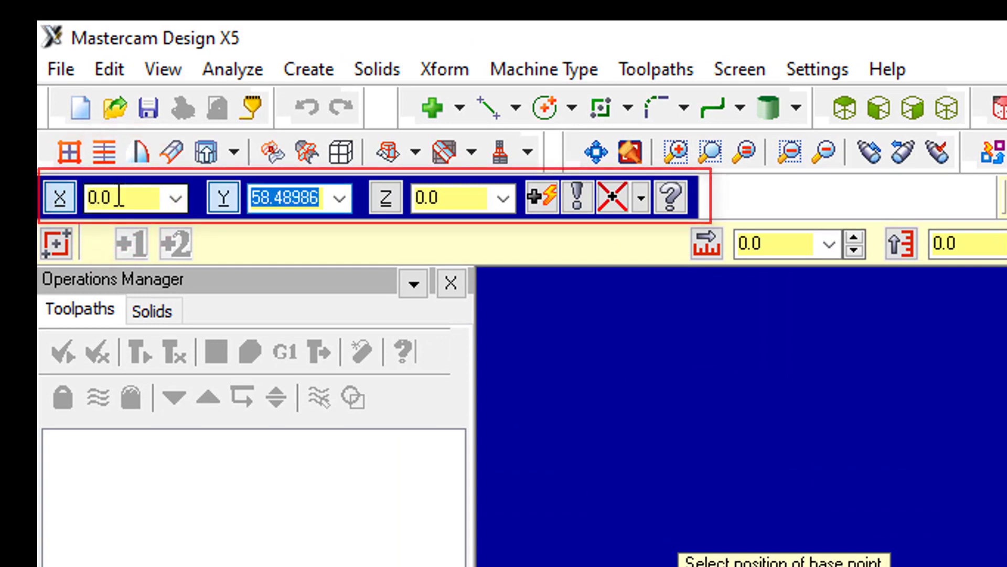
{"action": "type", "text": "0"}
{"action": "key", "text": "Tab"}
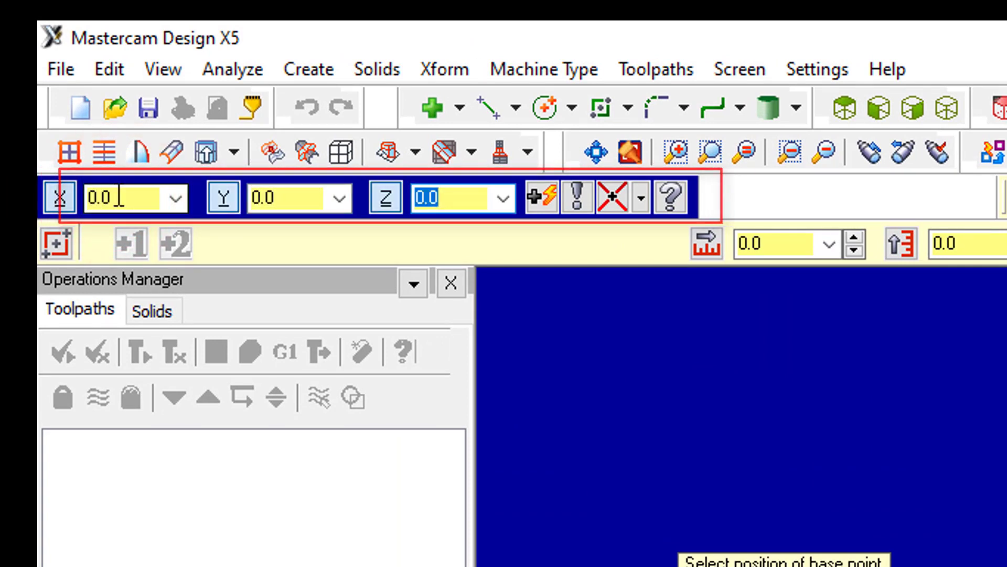
{"action": "type", "text": "0"}
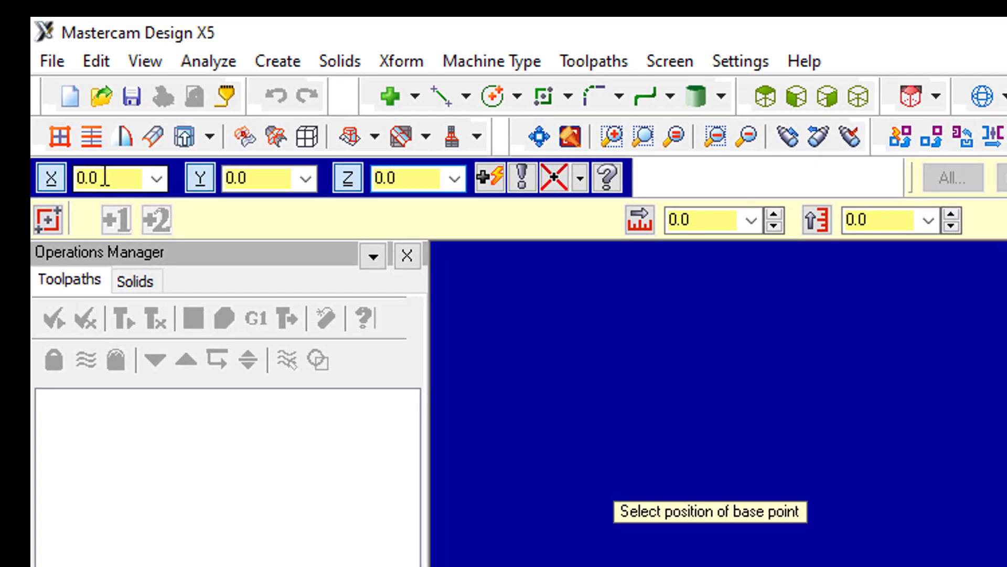
{"action": "key", "text": "Return"}
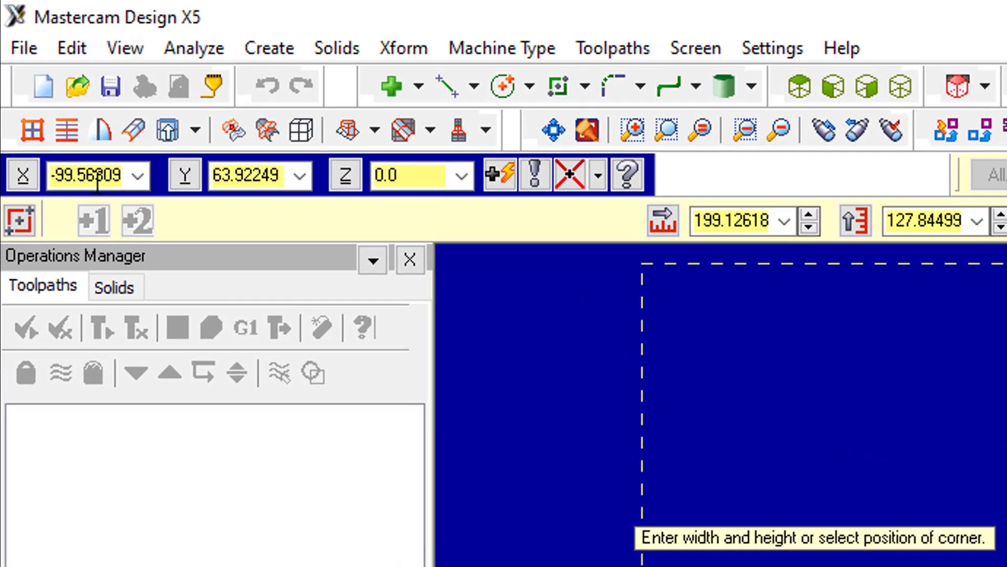
Define the rectangle's corner at X 50, Y 50, Z 0 to create the surface centered on the origin
{"action": "left_click", "coordinate": [48, 90]}
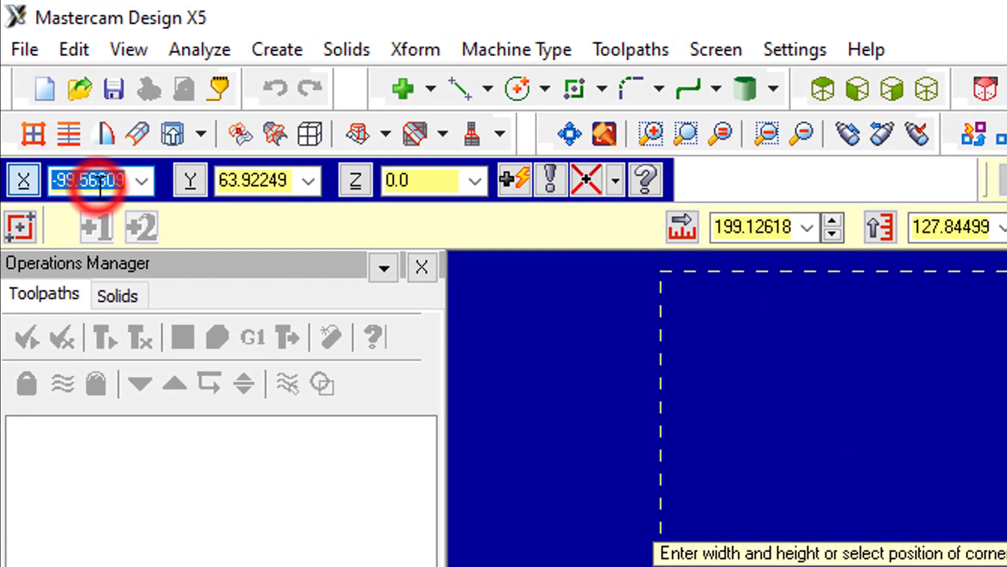
{"action": "type", "text": "50"}
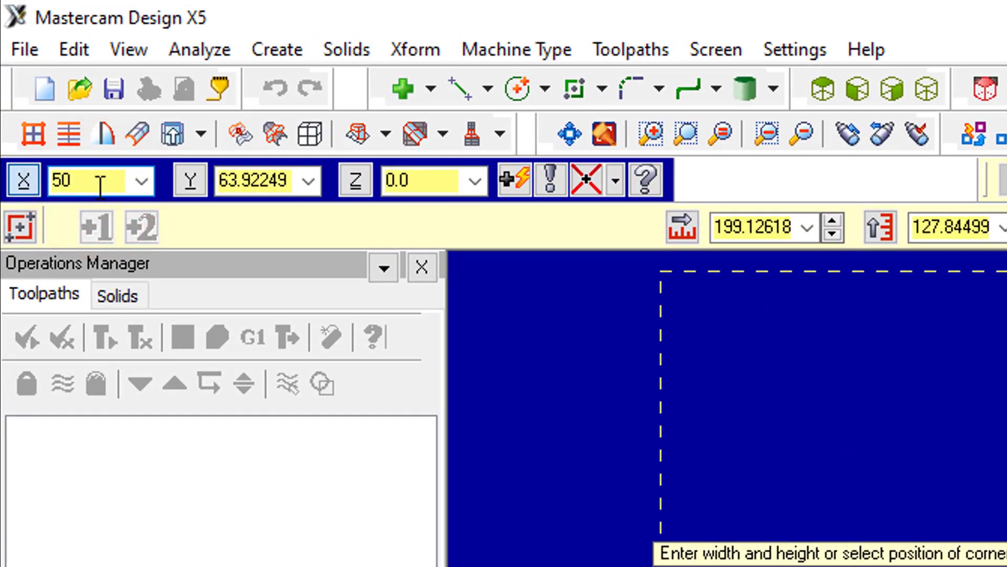
{"action": "key", "text": "Tab"}
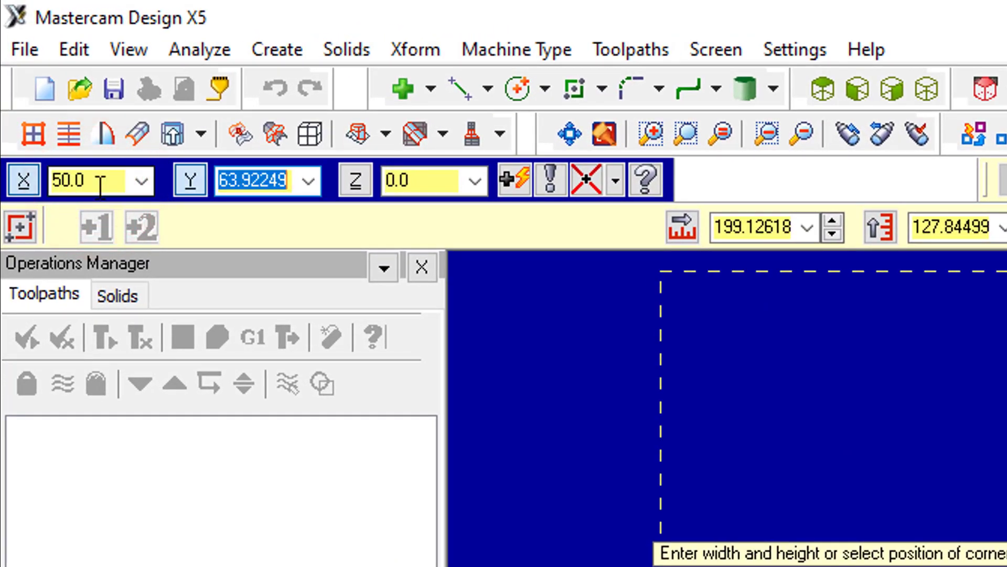
{"action": "type", "text": "50"}
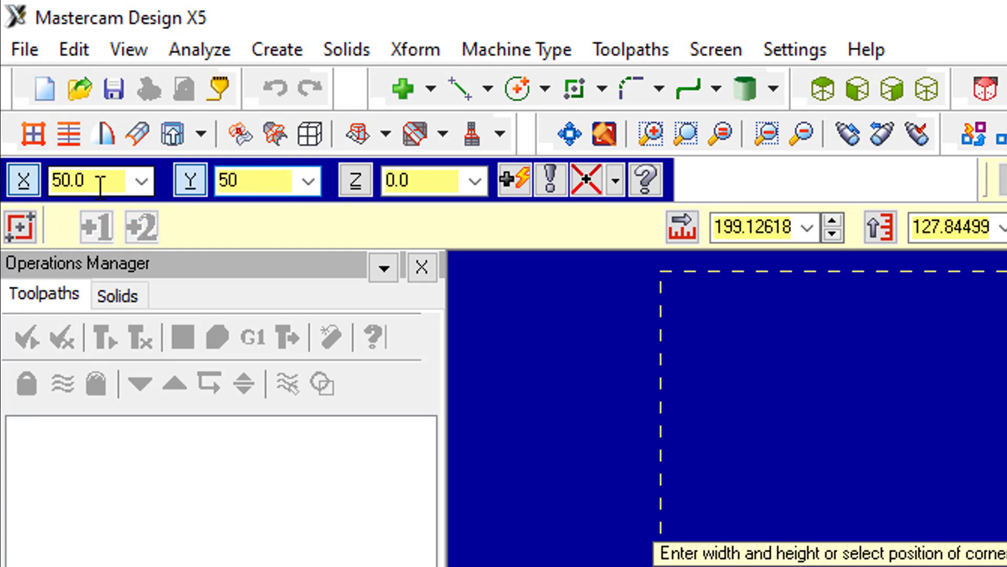
{"action": "key", "text": "Tab"}
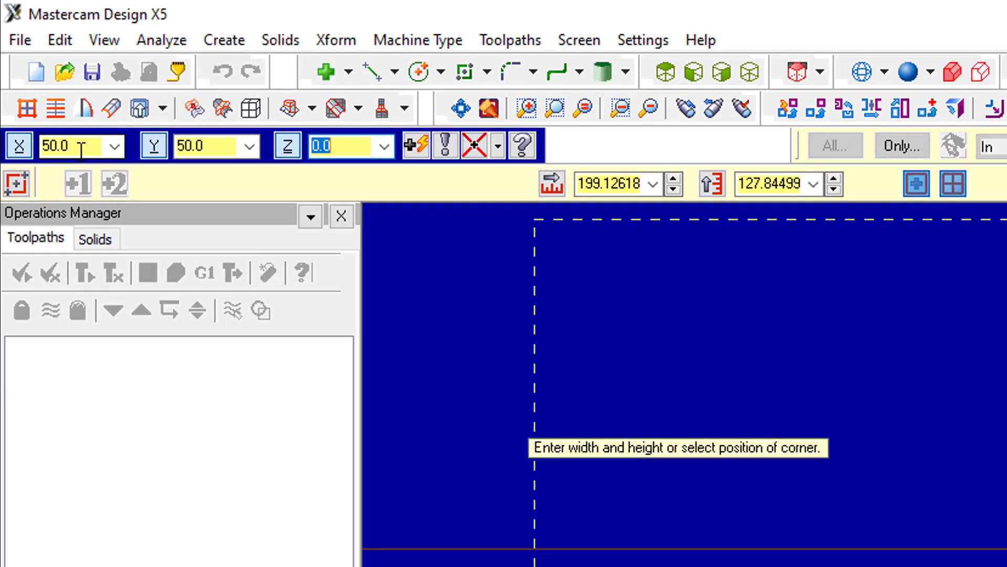
{"action": "type", "text": "0"}
{"action": "key", "text": "Return"}
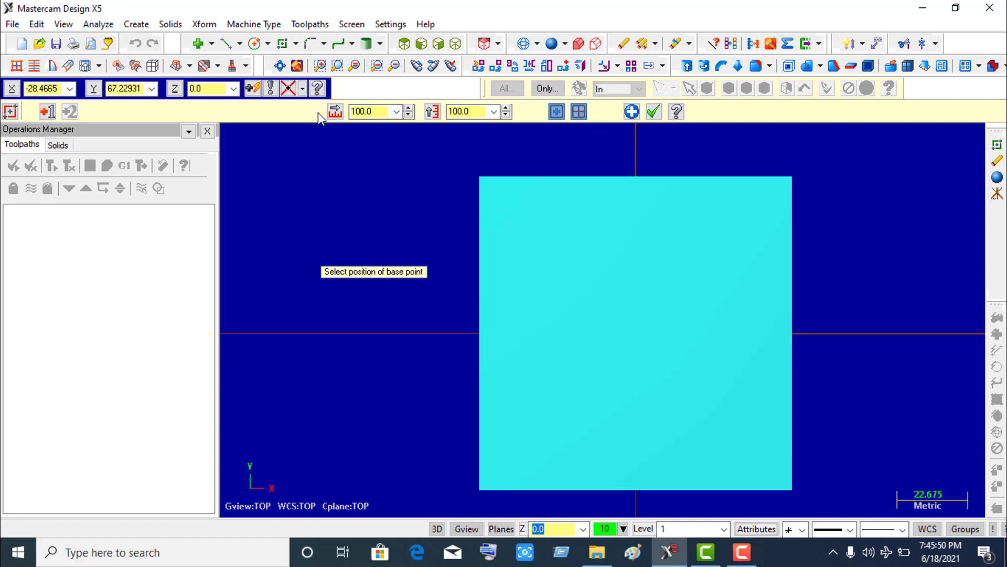
Examine the rectangle command's help definitions for Create surface and Anchor to center, and close the help
{"action": "left_click", "coordinate": [676, 112]}
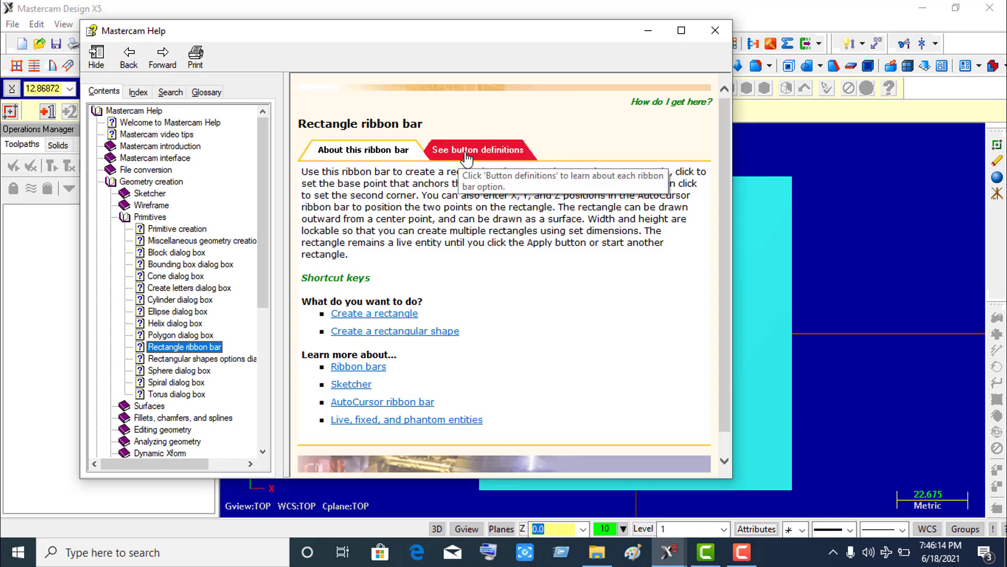
{"action": "left_click", "coordinate": [467, 151]}
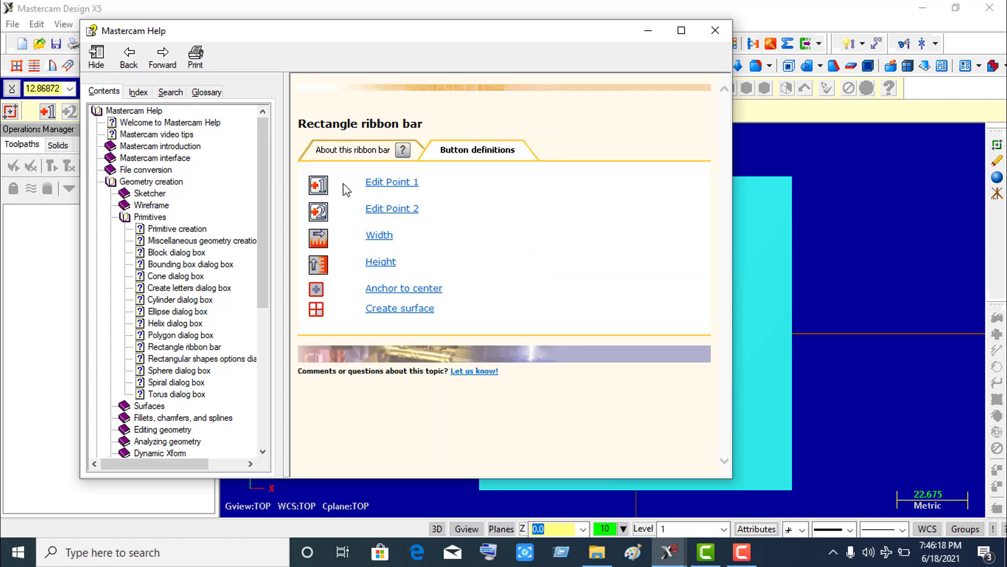
{"action": "left_click", "coordinate": [388, 310]}
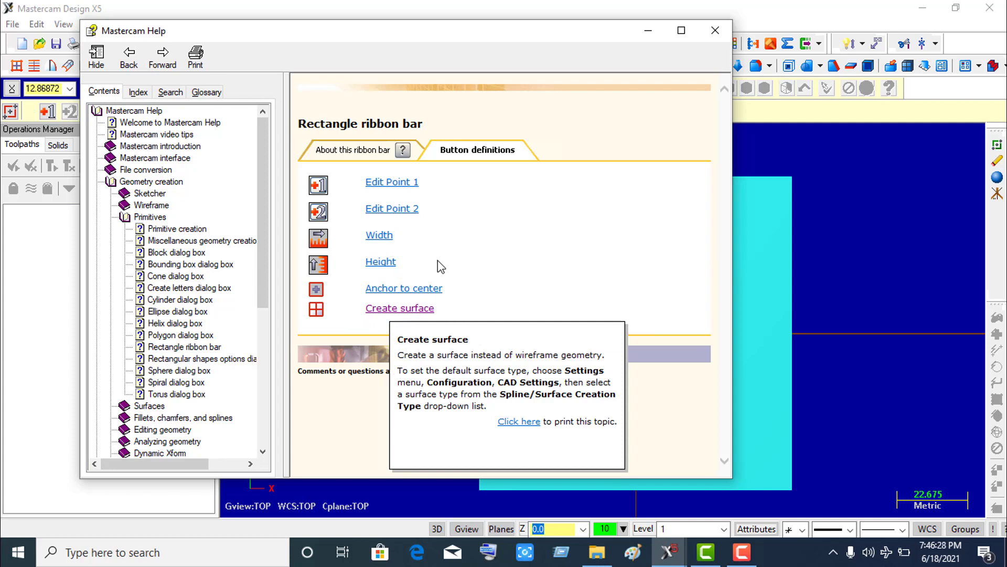
{"action": "left_click", "coordinate": [411, 289]}
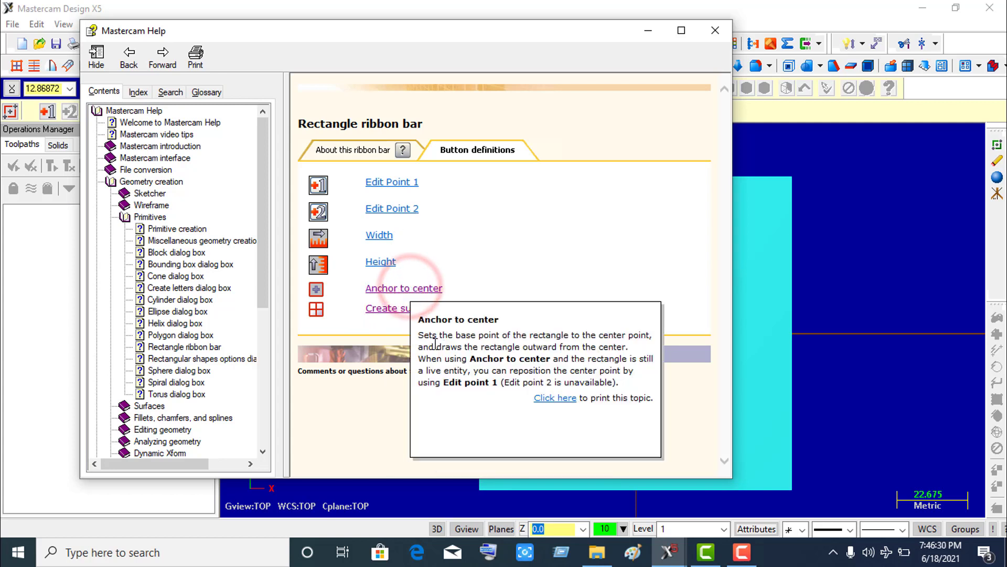
{"action": "left_click_drag", "start_coordinate": [423, 317], "coordinate": [642, 393]}
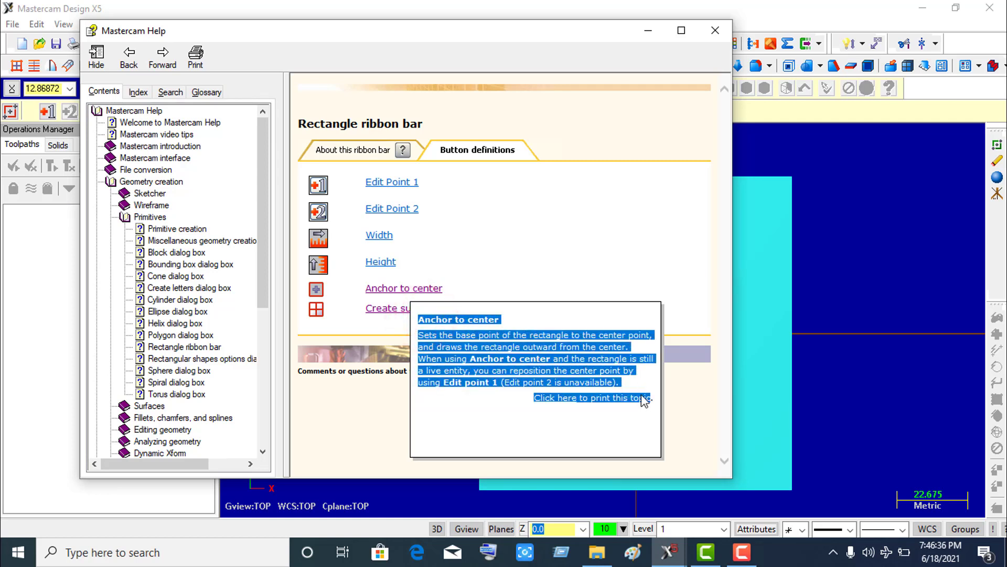
{"action": "left_click", "coordinate": [642, 395]}
{"action": "left_click", "coordinate": [719, 30]}
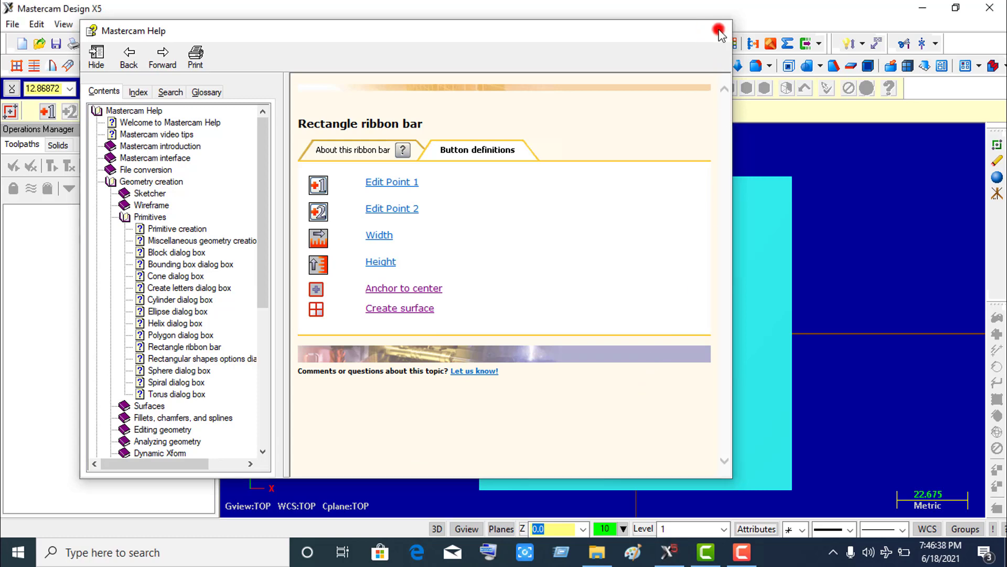
Accept the rectangular surface, window-select it, and delete it
{"action": "left_click", "coordinate": [651, 109]}
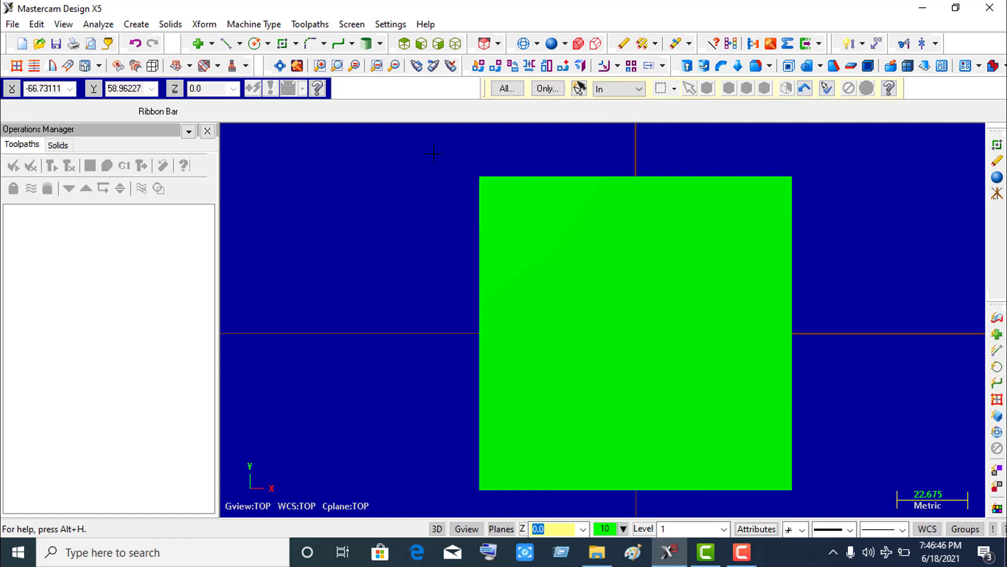
{"action": "left_click", "coordinate": [488, 366]}
{"action": "left_click_drag", "start_coordinate": [435, 148], "coordinate": [841, 508]}
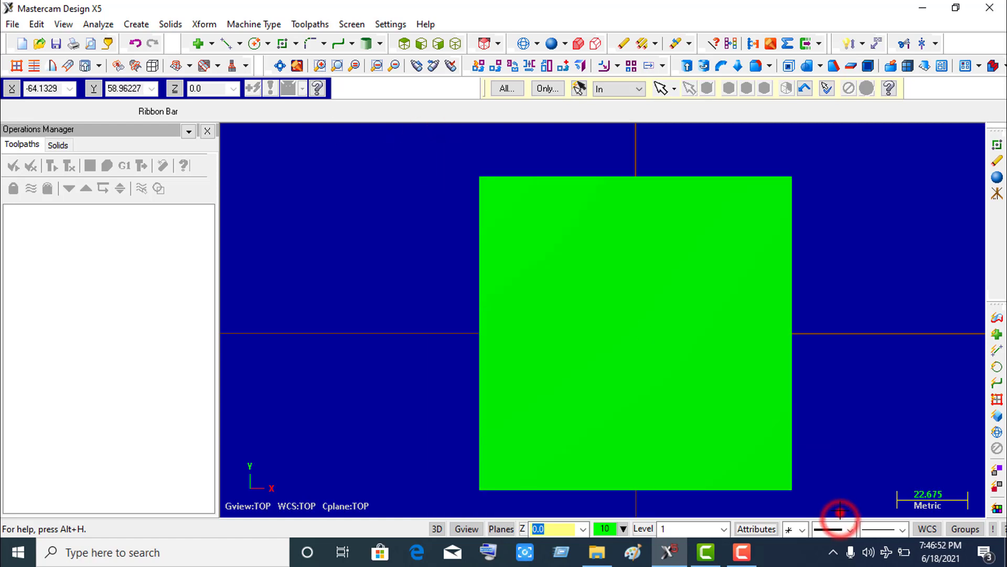
{"action": "left_click", "coordinate": [637, 42]}
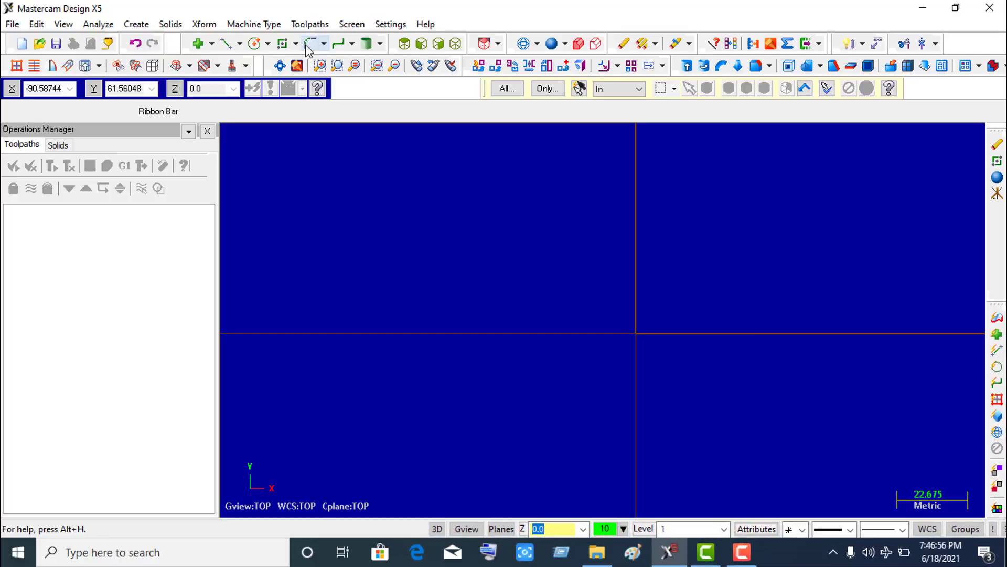
Start Create Rectangular Shapes in base point mode and set the anchor to the center
{"action": "left_click", "coordinate": [297, 45]}
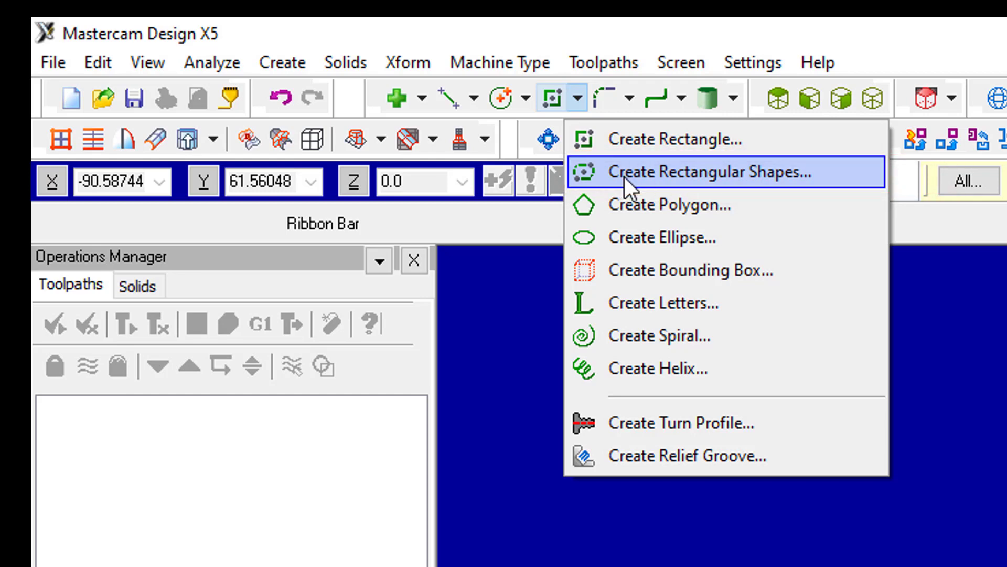
{"action": "left_click", "coordinate": [624, 177]}
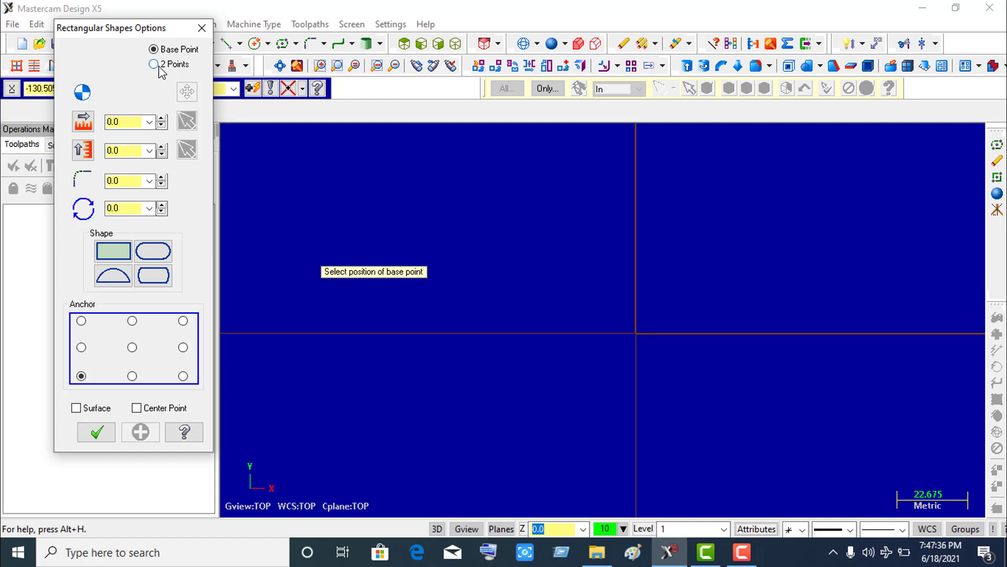
{"action": "left_click", "coordinate": [130, 120]}
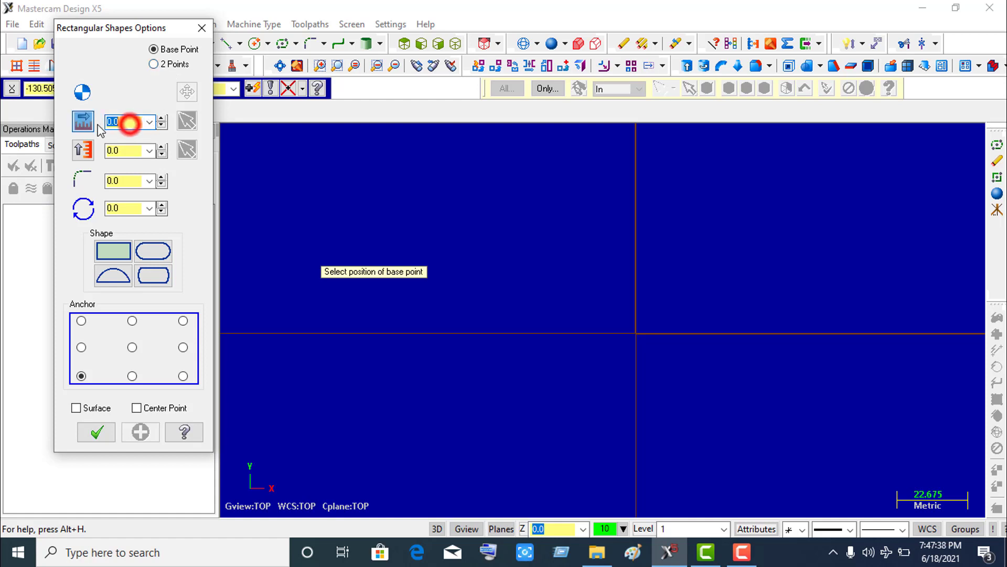
{"action": "left_click", "coordinate": [123, 150]}
{"action": "left_click", "coordinate": [91, 153]}
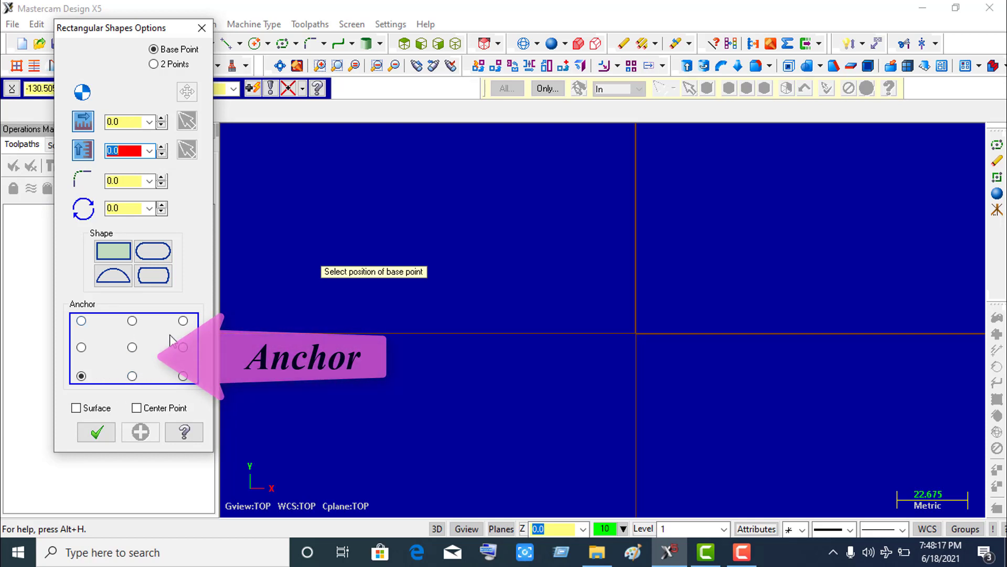
{"action": "left_click", "coordinate": [133, 347]}
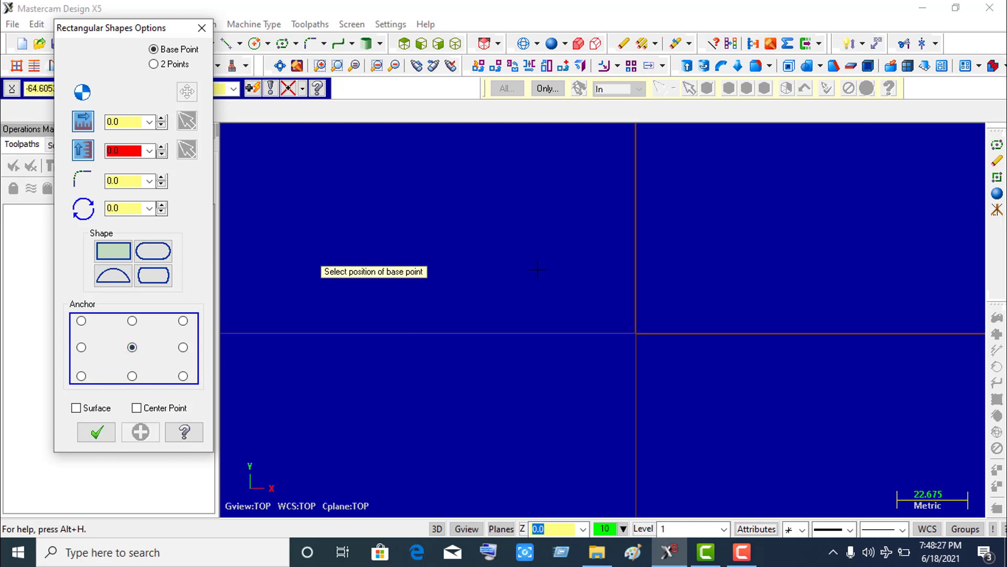
Place the rectangle's center base point in the upper-left quadrant and try to pick its corner freehand
{"action": "left_click", "coordinate": [487, 244]}
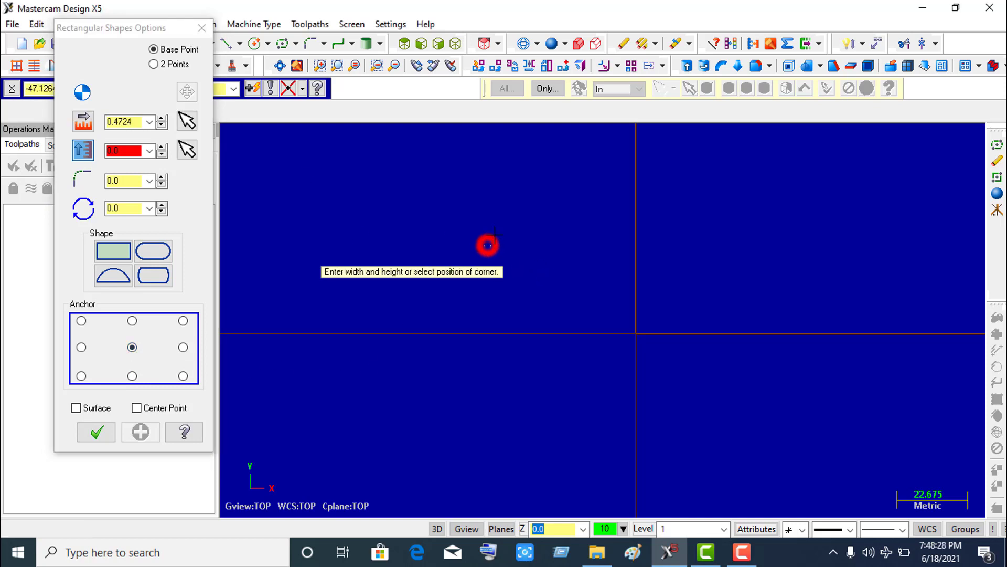
{"action": "left_click", "coordinate": [536, 208]}
{"action": "left_click", "coordinate": [540, 201]}
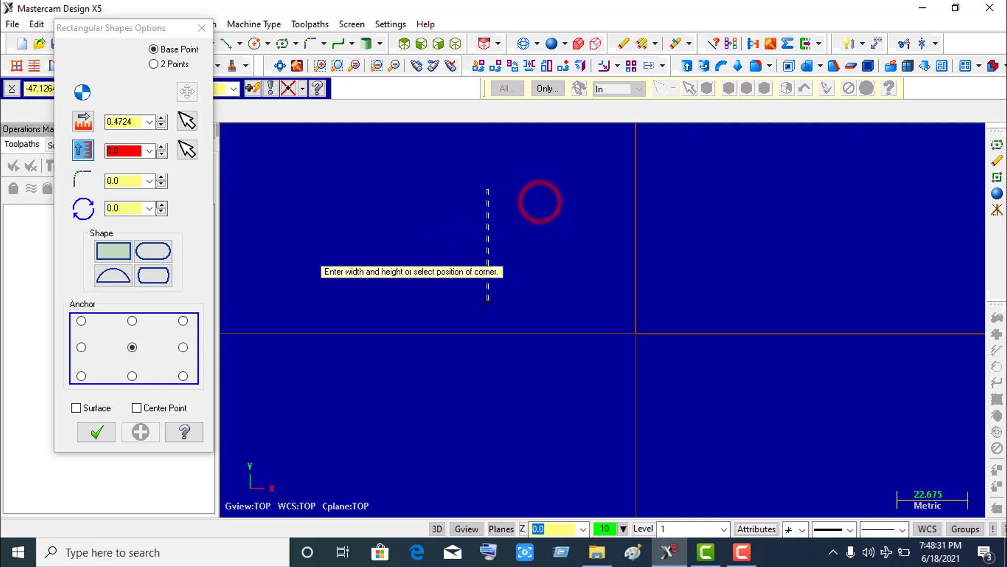
{"action": "left_click", "coordinate": [538, 290]}
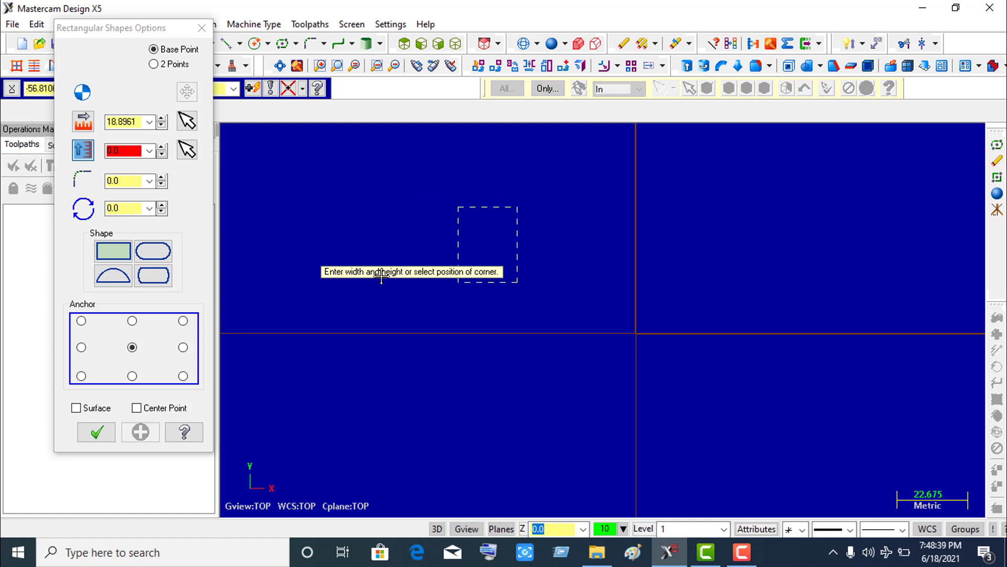
Set the center-anchored rectangle's width to 50 and its height to 70
{"action": "double_click", "coordinate": [142, 121]}
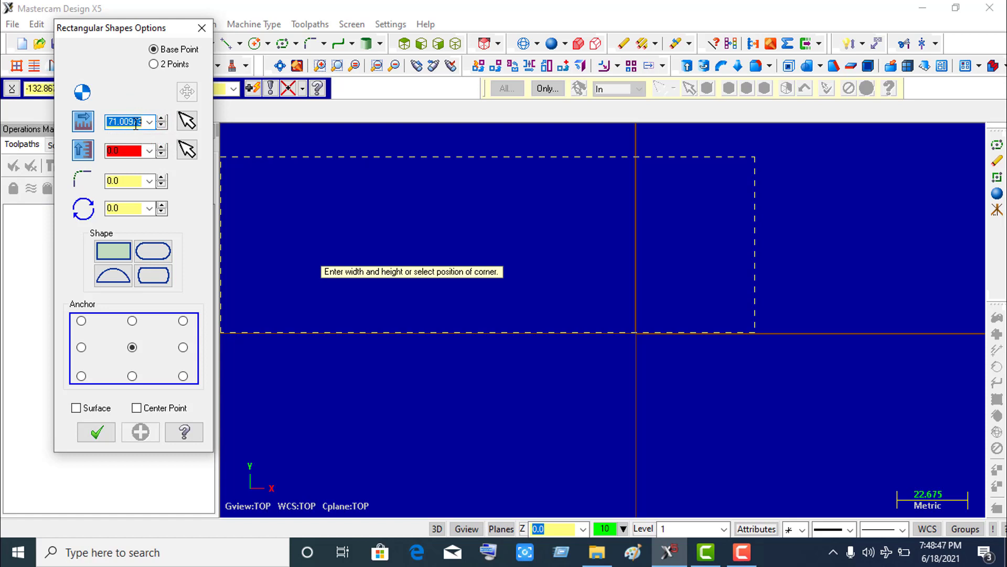
{"action": "type", "text": "50"}
{"action": "key", "text": "Return"}
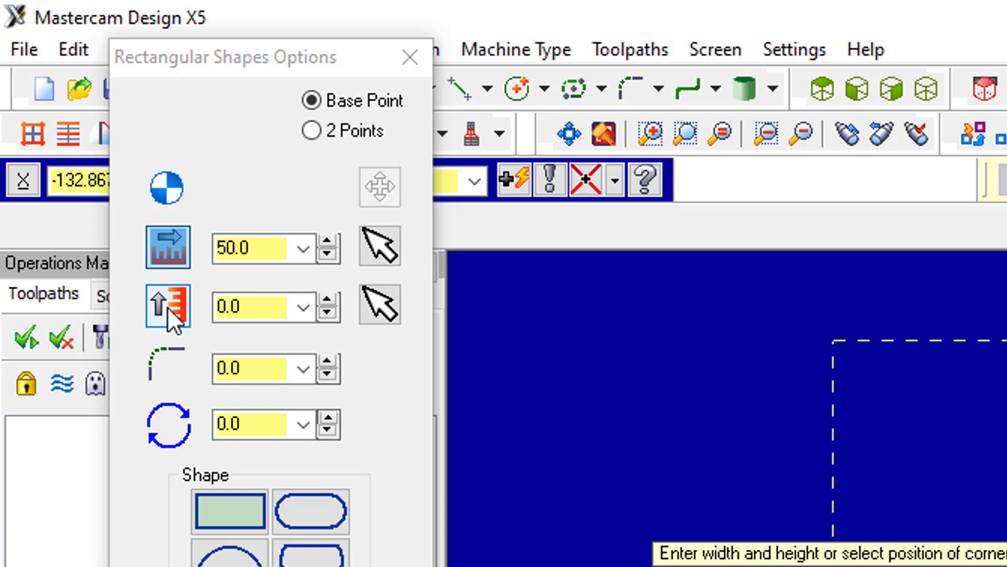
{"action": "left_click", "coordinate": [276, 308]}
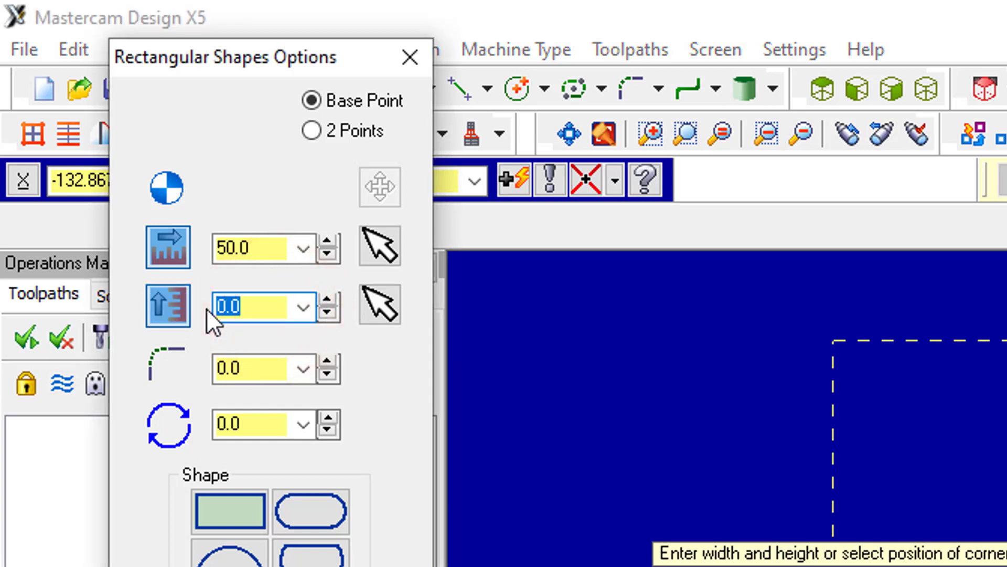
{"action": "type", "text": "70"}
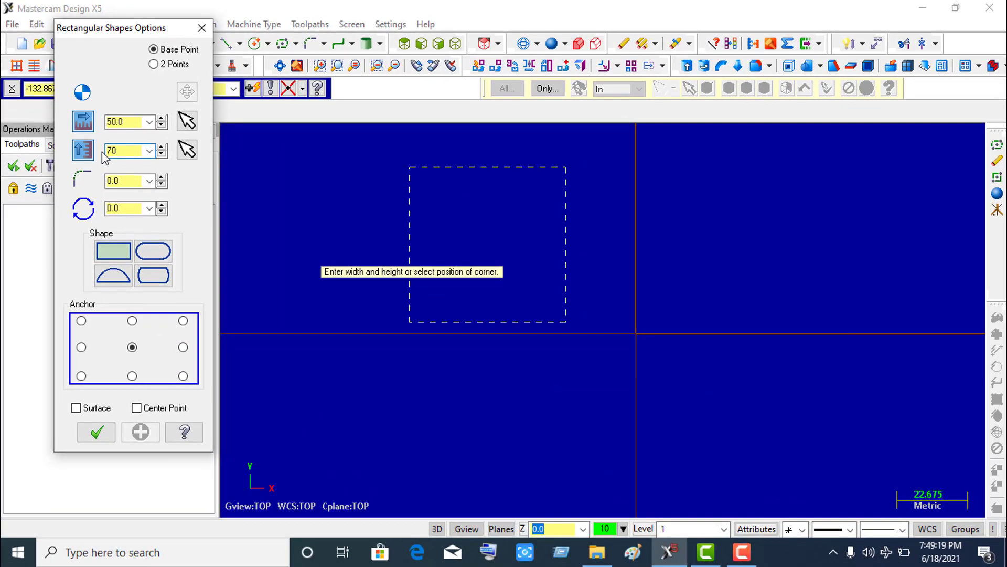
{"action": "key", "text": "Return"}
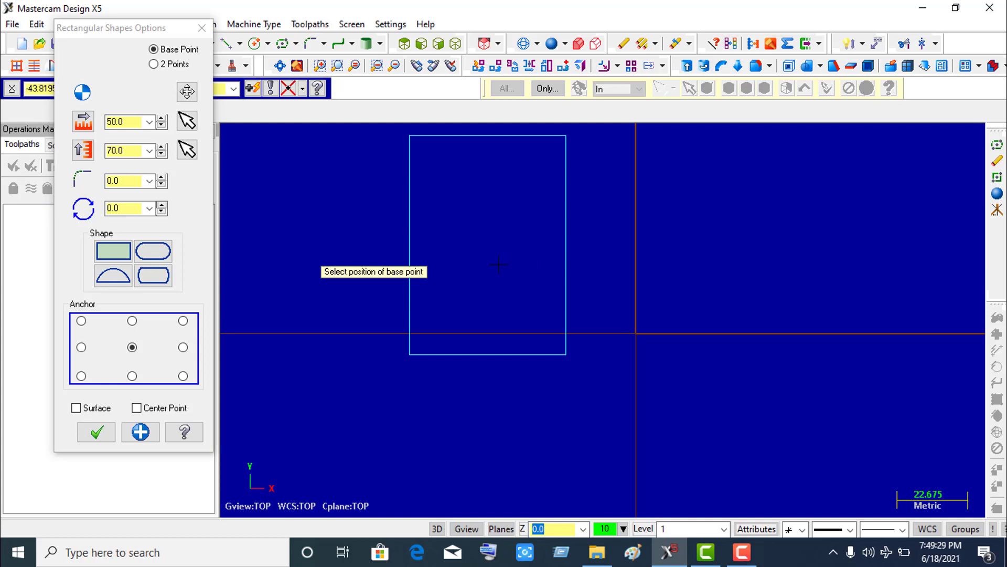
Draw a center-anchored rectangle about 23 wide and 21 high in the upper-right quadrant and accept it
{"action": "left_click", "coordinate": [740, 250]}
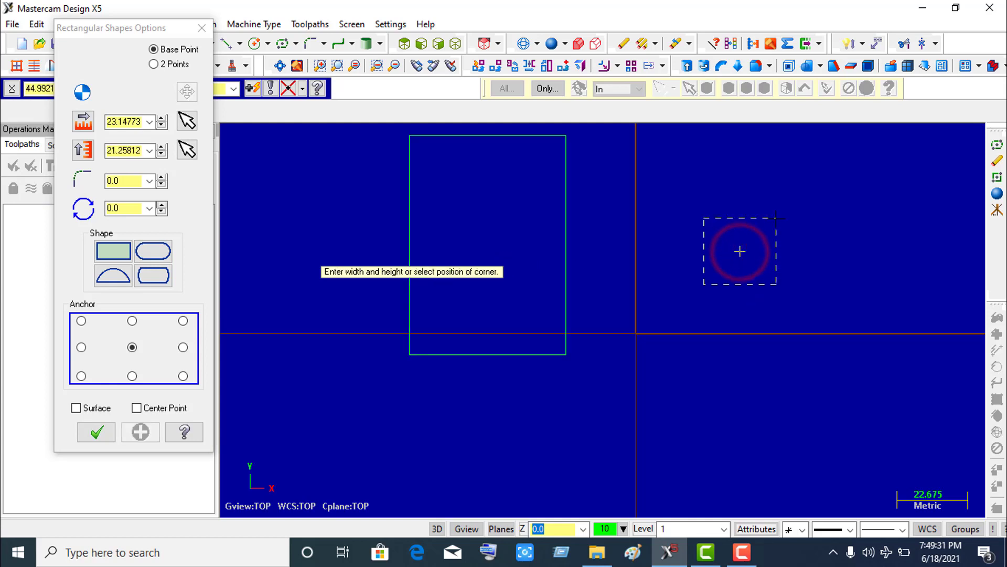
{"action": "left_click", "coordinate": [777, 219]}
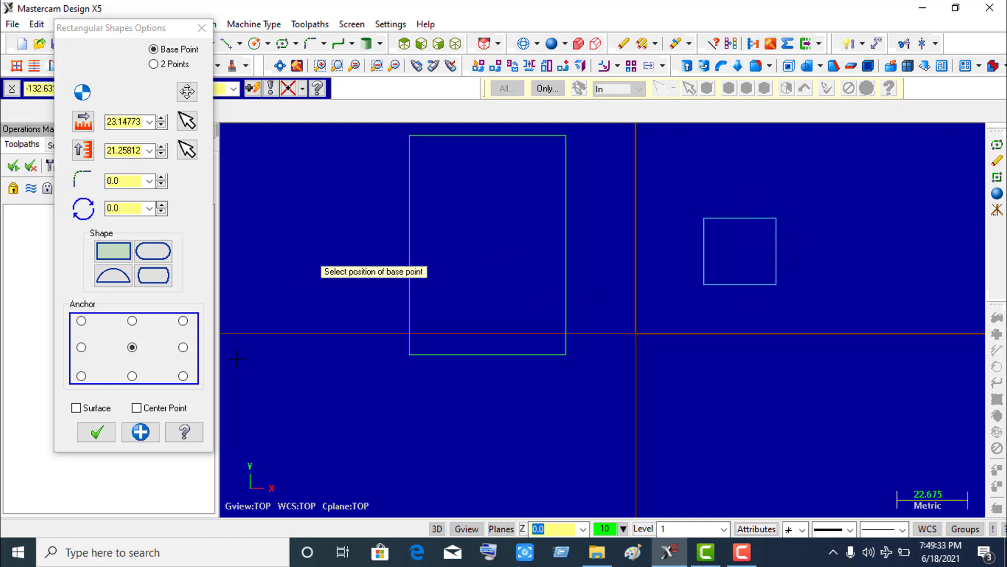
{"action": "left_click", "coordinate": [96, 432]}
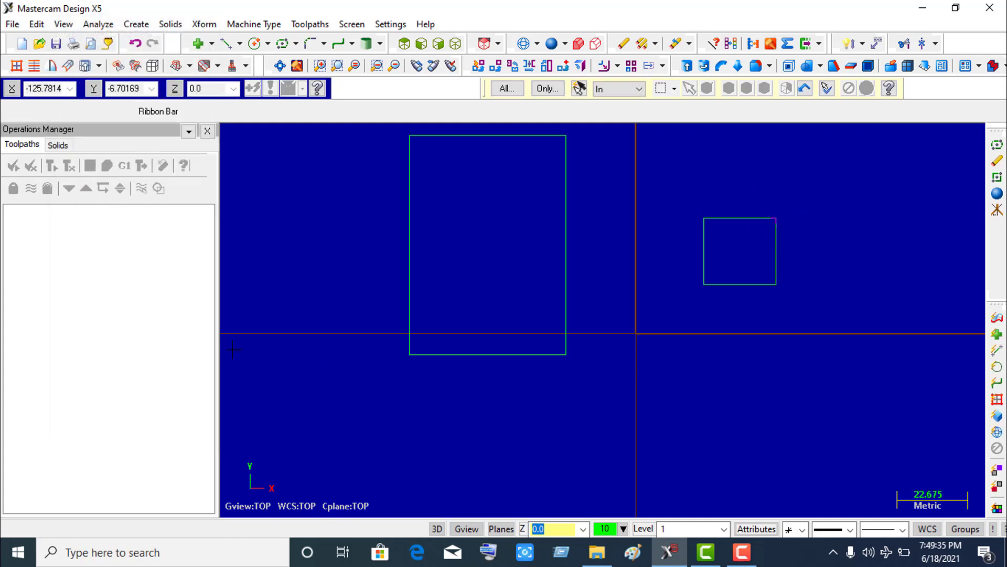
Start Rectangular Shapes again and draw a rectangle about 37 by 32 below the X axis, anchored at its right-side midpoint
{"action": "left_click", "coordinate": [254, 24]}
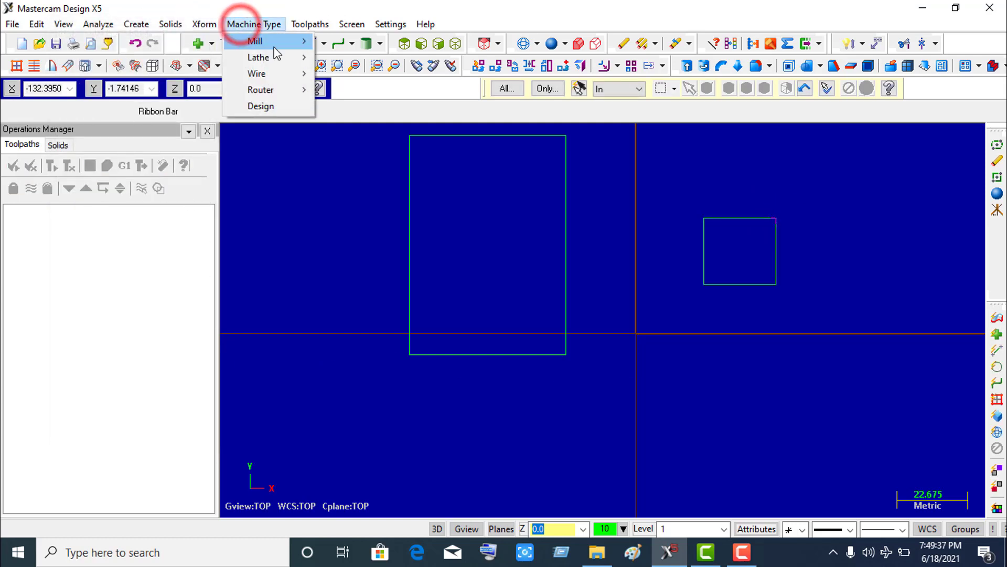
{"action": "mouse_move", "coordinate": [209, 29]}
{"action": "mouse_move", "coordinate": [151, 29]}
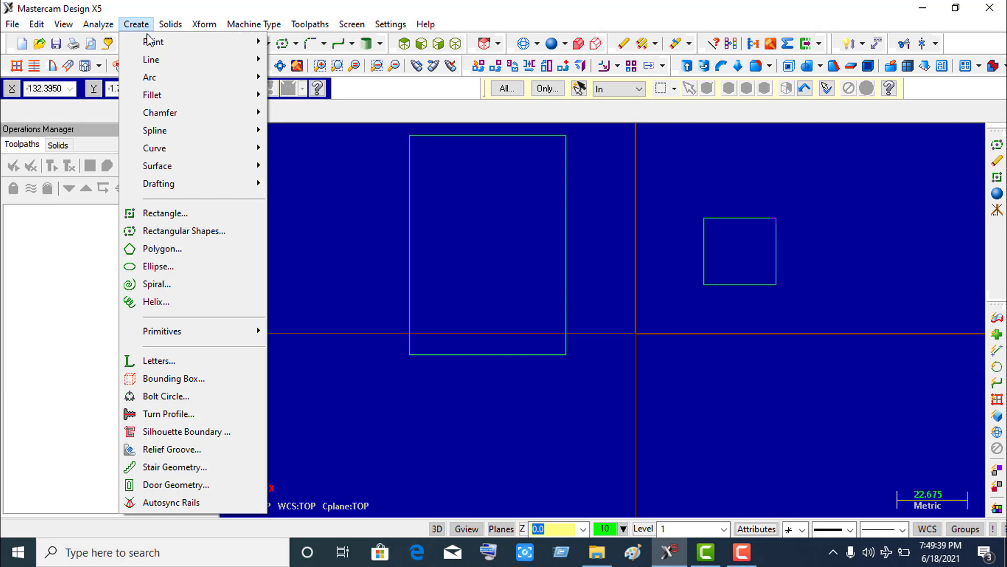
{"action": "left_click", "coordinate": [203, 233]}
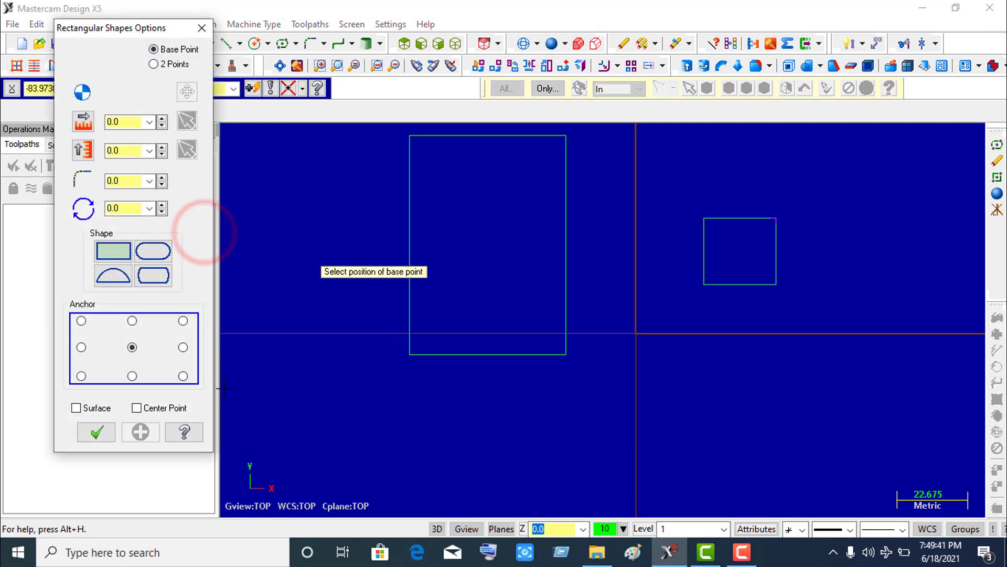
{"action": "left_click", "coordinate": [183, 347]}
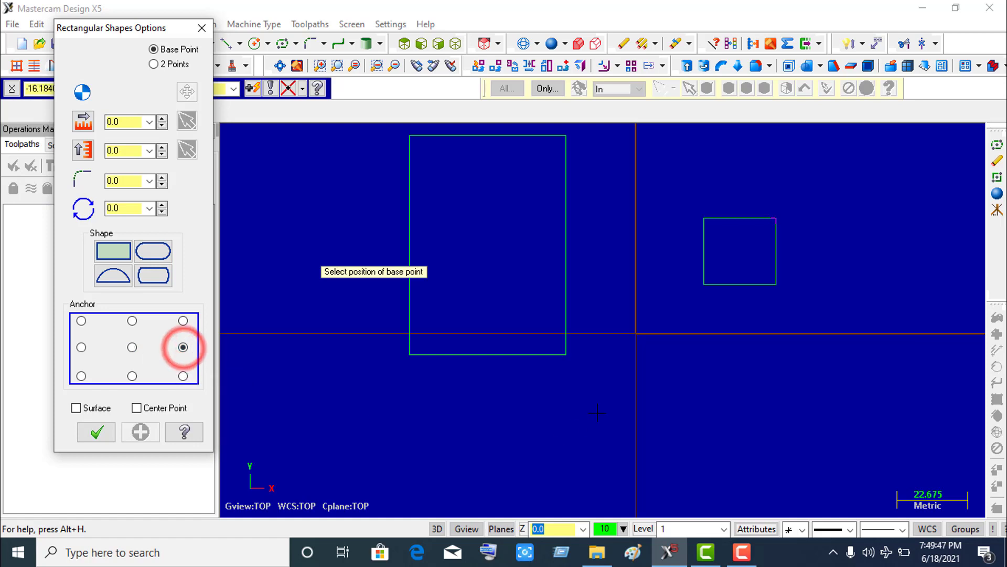
{"action": "left_click", "coordinate": [702, 403]}
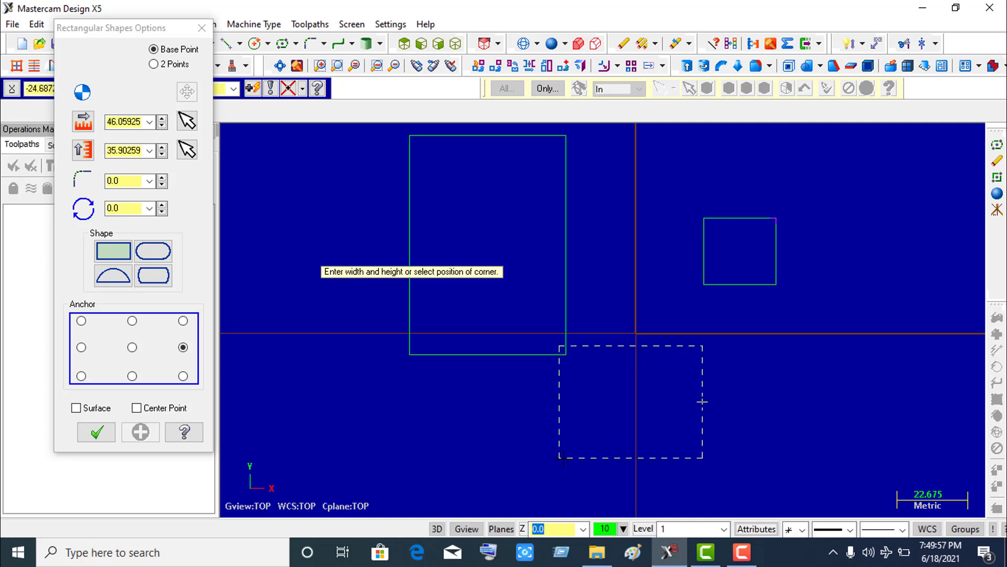
{"action": "left_click", "coordinate": [587, 452]}
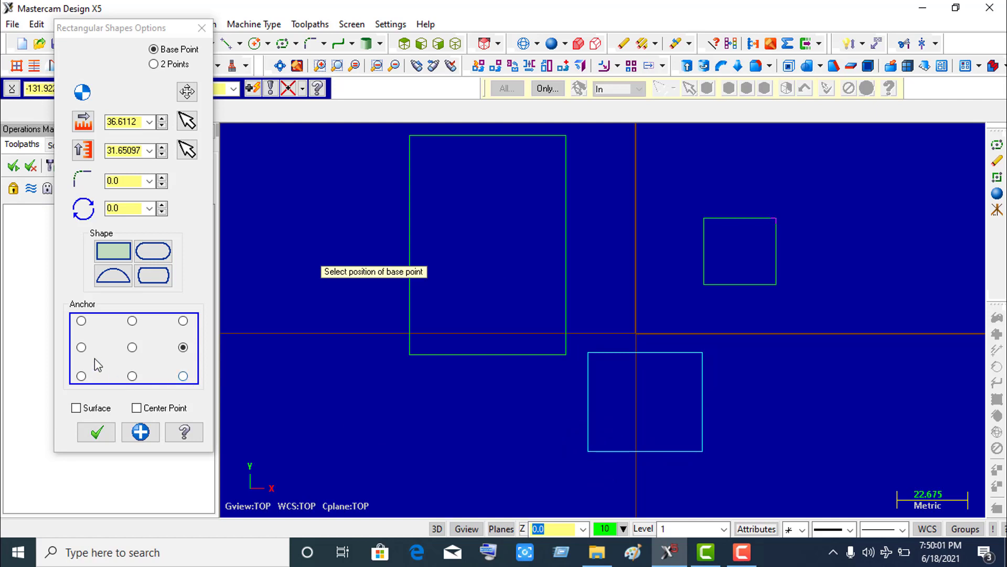
Set the anchor to the top-left corner and draw a rectangle about 40 by 20 in the lower-left quadrant
{"action": "left_click", "coordinate": [81, 320]}
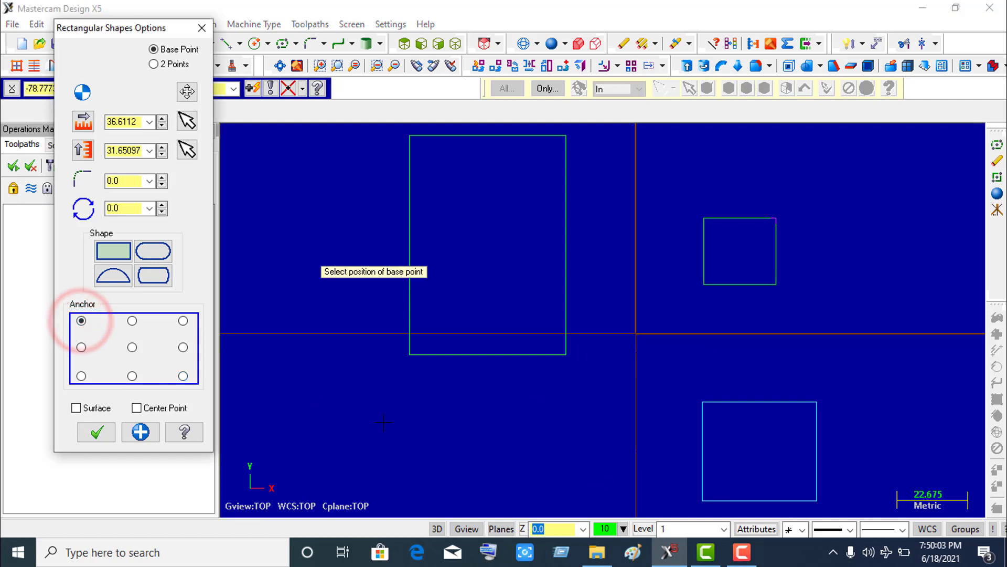
{"action": "left_click", "coordinate": [392, 400]}
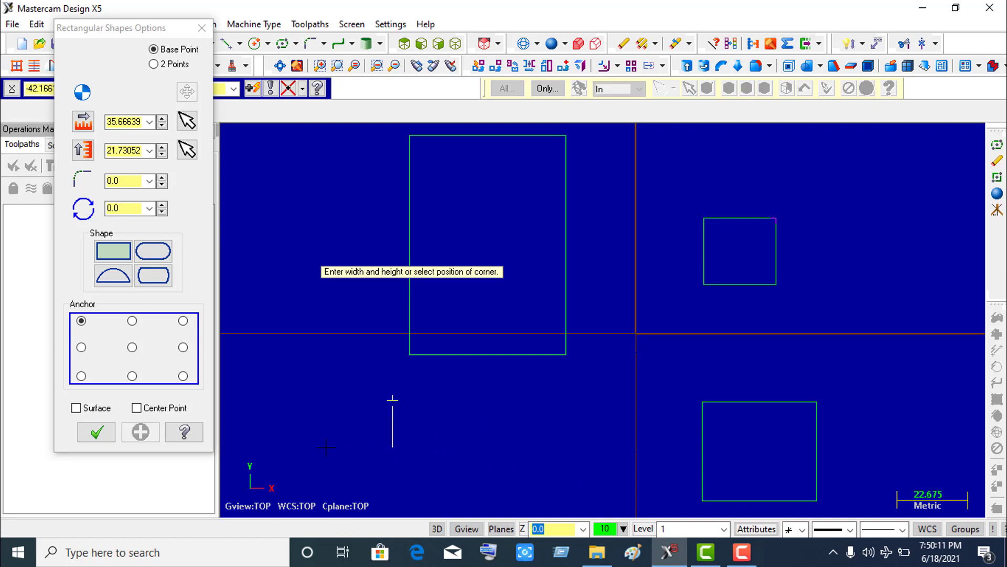
{"action": "left_click", "coordinate": [519, 463]}
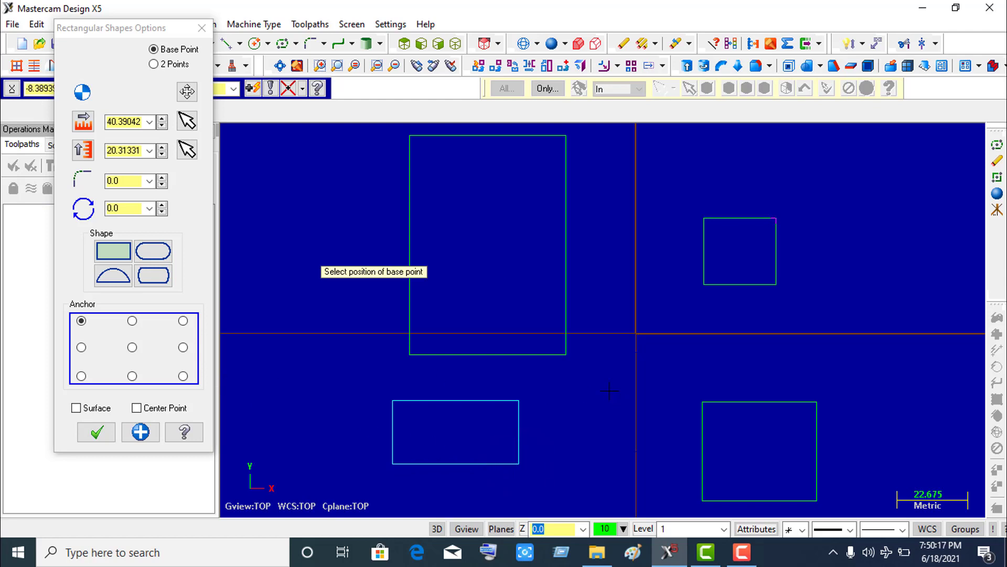
Cycle the lower-left rectangle's anchor through the left and middle positions, finish at top center, and enable its surface
{"action": "scroll", "coordinate": [609, 390], "scroll_direction": "down", "scroll_amount": 1}
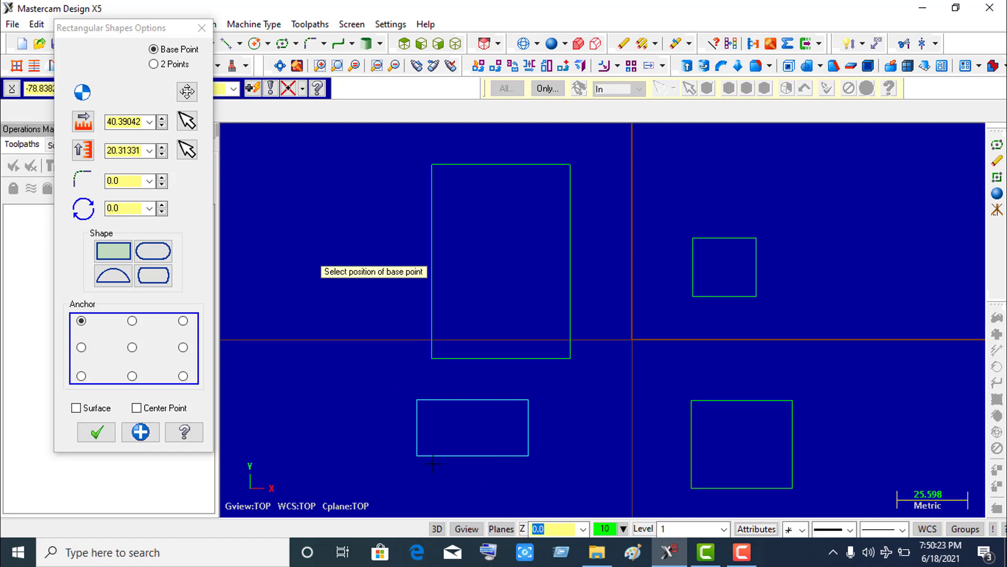
{"action": "left_click", "coordinate": [80, 348]}
{"action": "left_click", "coordinate": [81, 375]}
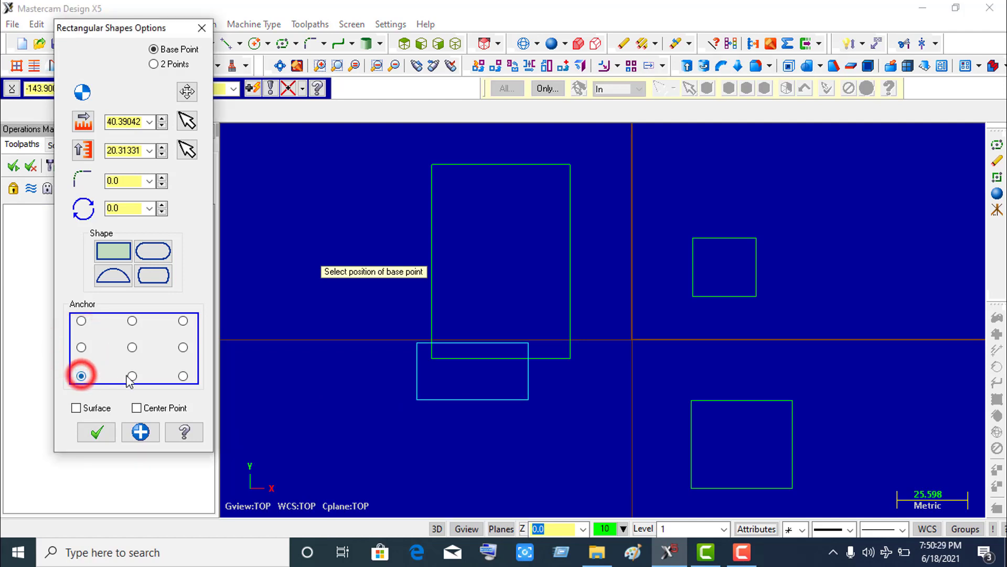
{"action": "left_click", "coordinate": [132, 376]}
{"action": "left_click", "coordinate": [132, 348]}
{"action": "left_click", "coordinate": [132, 321]}
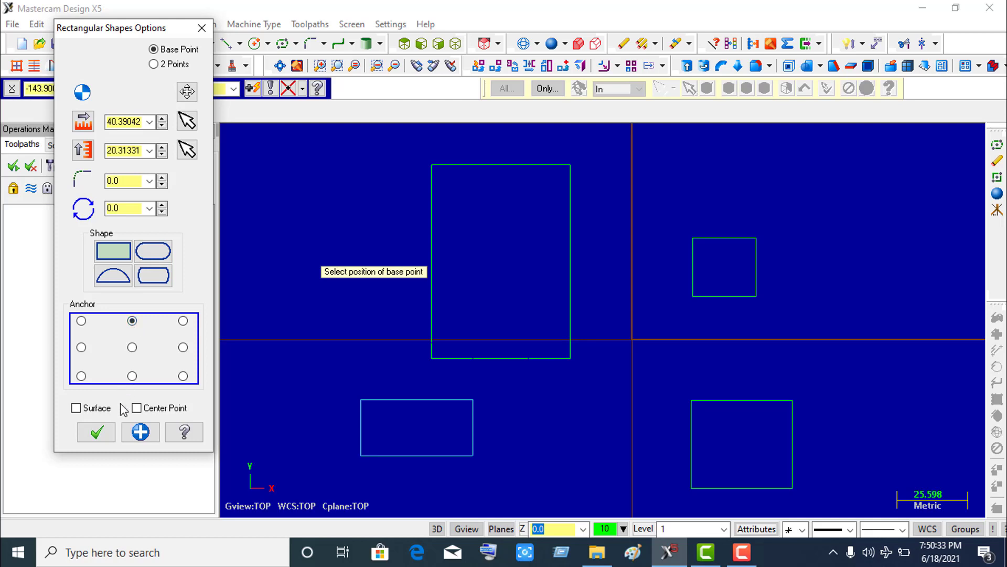
{"action": "left_click", "coordinate": [76, 408]}
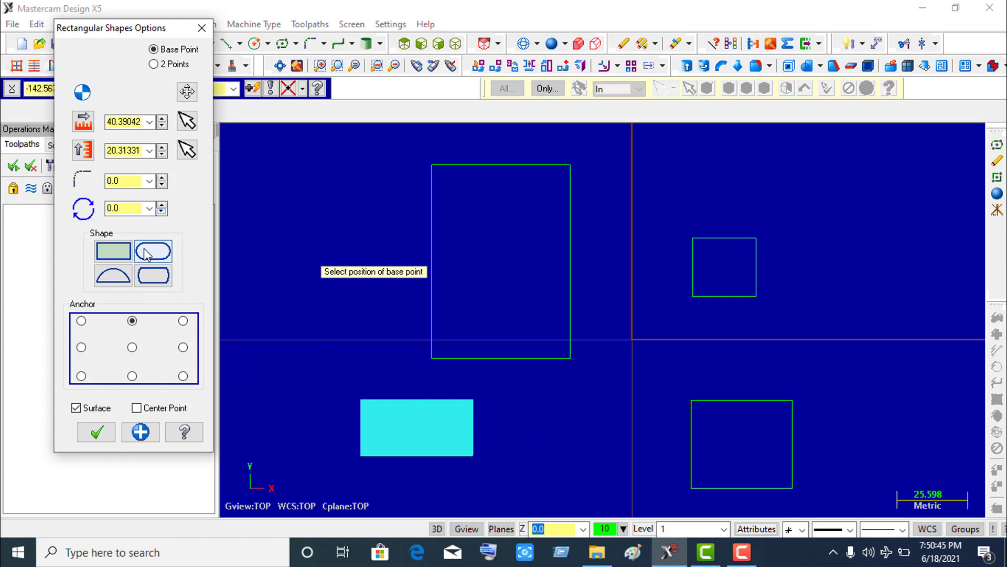
Draw a center-anchored rectangular surface about 65 wide and 71 high in the far upper-left area
{"action": "scroll", "coordinate": [682, 308], "scroll_direction": "down", "scroll_amount": 1}
{"action": "scroll", "coordinate": [682, 308], "scroll_direction": "down", "scroll_amount": 1}
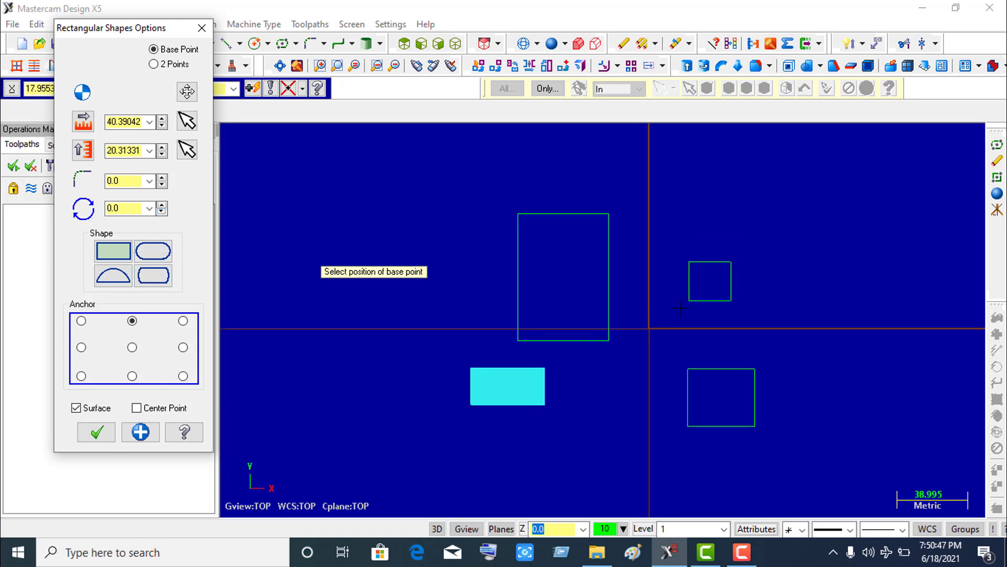
{"action": "scroll", "coordinate": [785, 284], "scroll_direction": "down", "scroll_amount": 4}
{"action": "scroll", "coordinate": [574, 294], "scroll_direction": "up", "scroll_amount": 3}
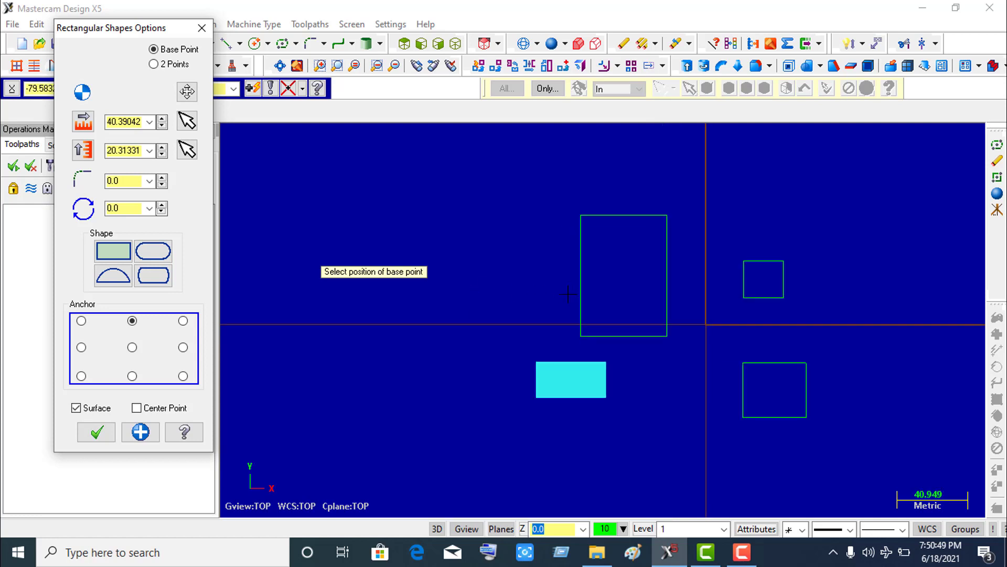
{"action": "scroll", "coordinate": [628, 318], "scroll_direction": "up", "scroll_amount": 1}
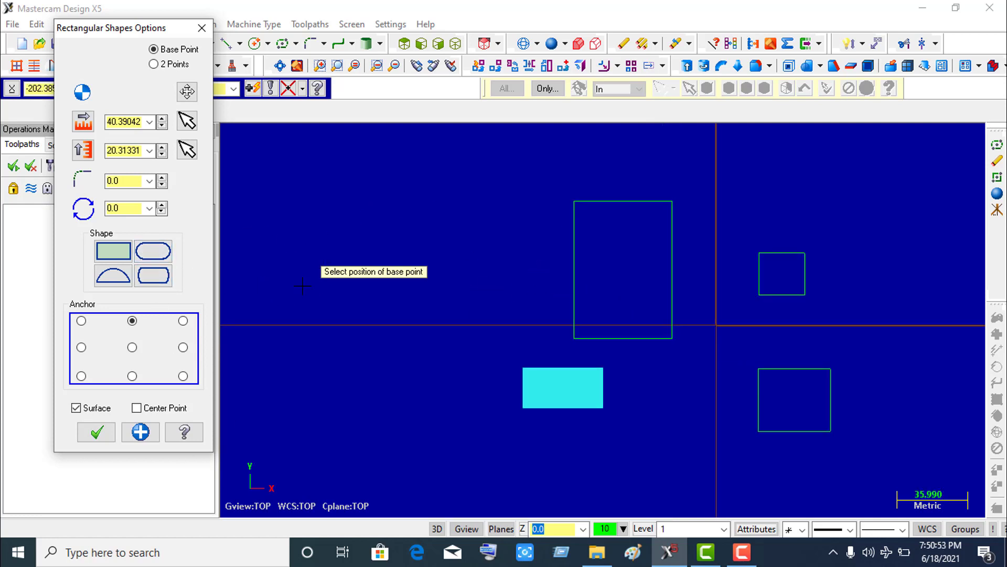
{"action": "left_click", "coordinate": [344, 214]}
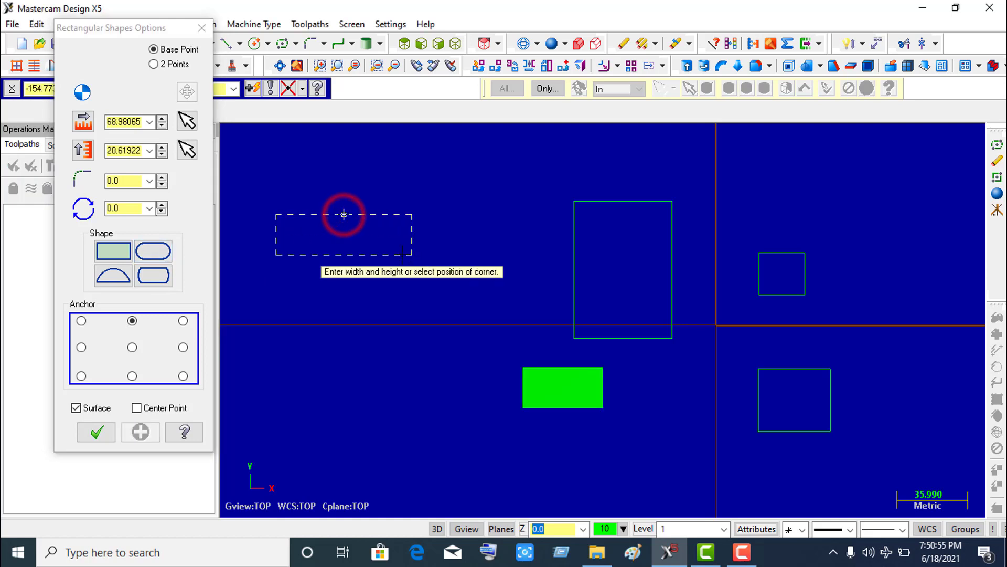
{"action": "left_click", "coordinate": [131, 347]}
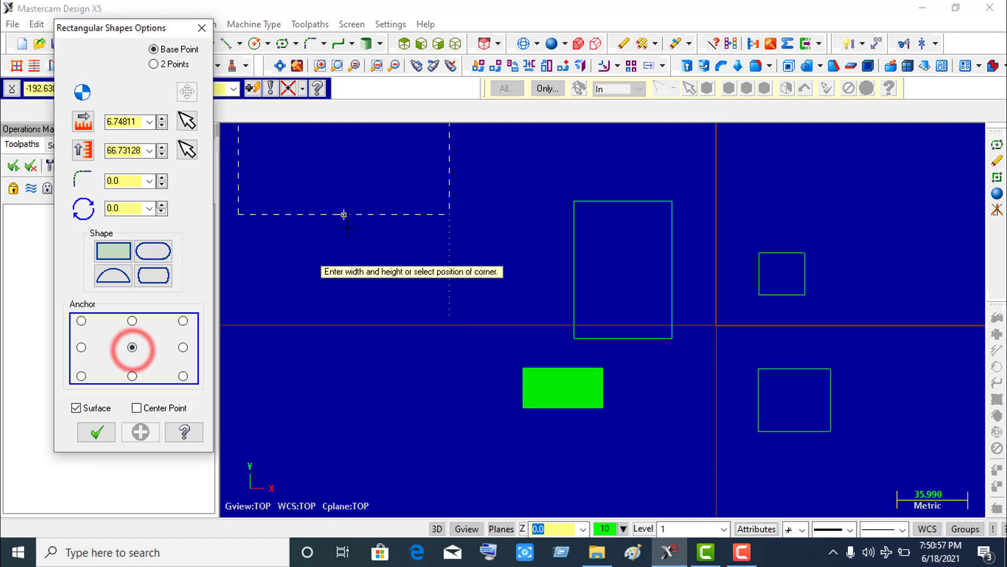
{"action": "left_click", "coordinate": [409, 284]}
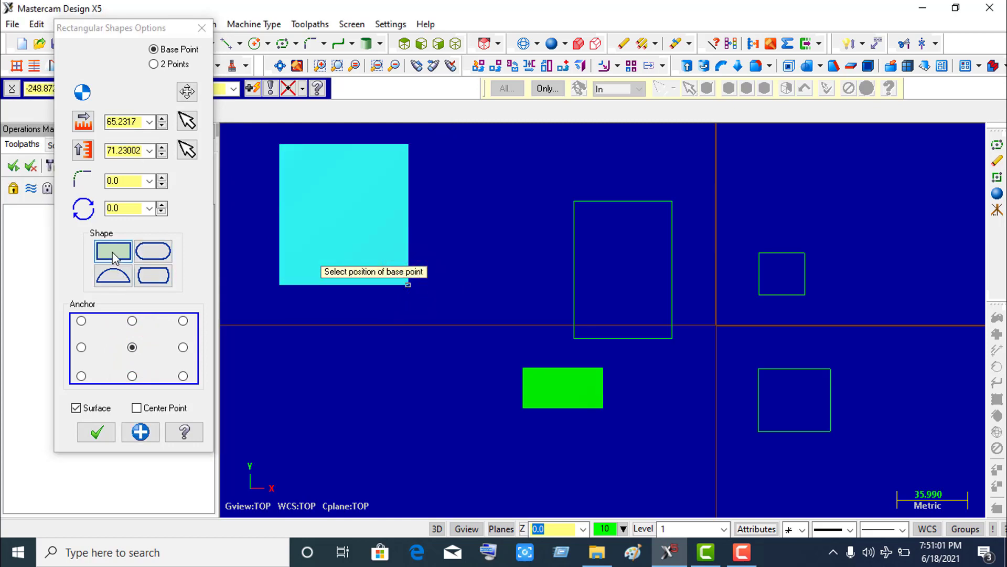
Switch the upper-left surface's shape to obround, then Double D, and finally D shape
{"action": "left_click", "coordinate": [156, 259]}
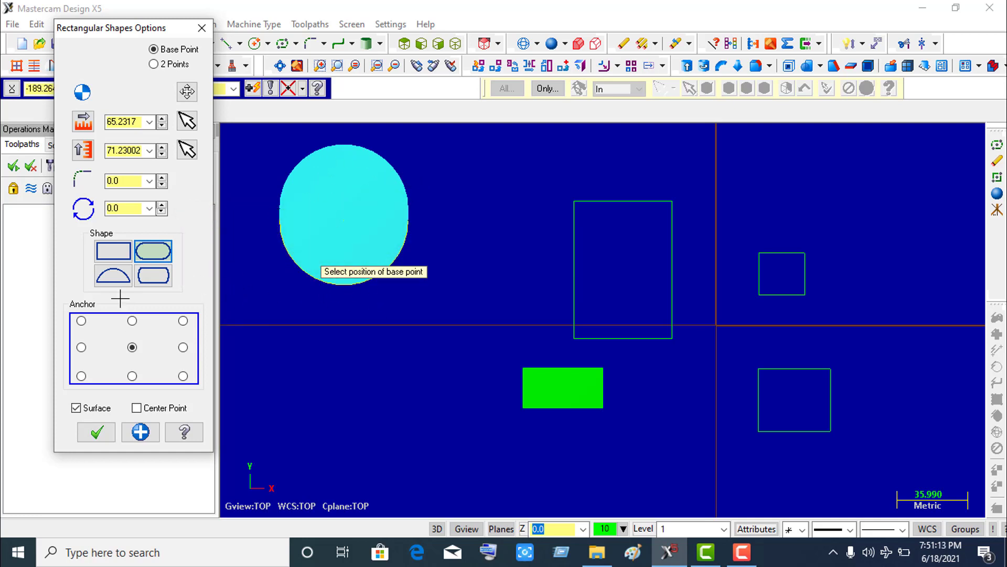
{"action": "left_click", "coordinate": [153, 275]}
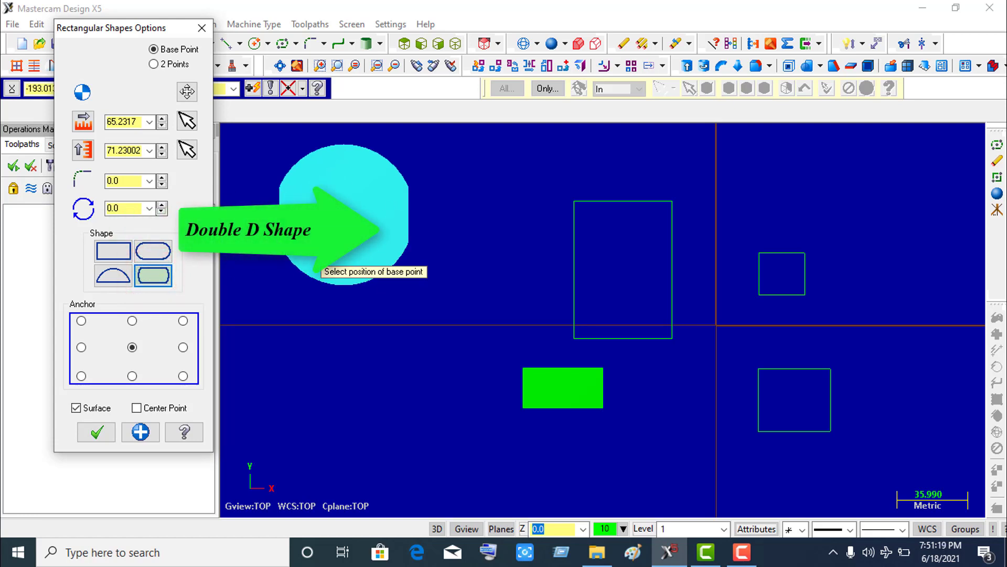
{"action": "left_click", "coordinate": [112, 275]}
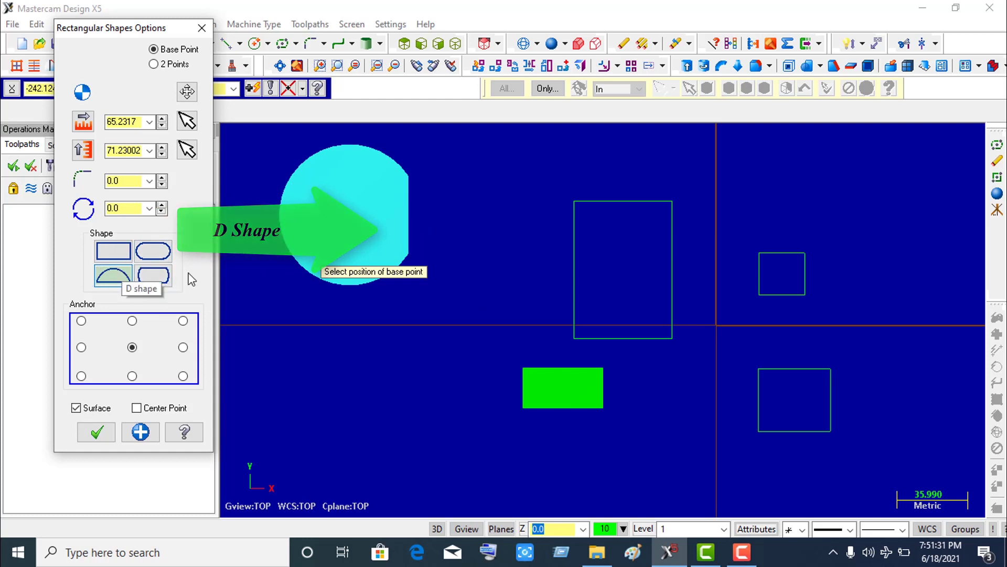
Try to create a center-anchored D-shaped surface at the far left with width 100 and height 100
{"action": "scroll", "coordinate": [682, 244], "scroll_direction": "down", "scroll_amount": 2}
{"action": "scroll", "coordinate": [789, 244], "scroll_direction": "down", "scroll_amount": 3}
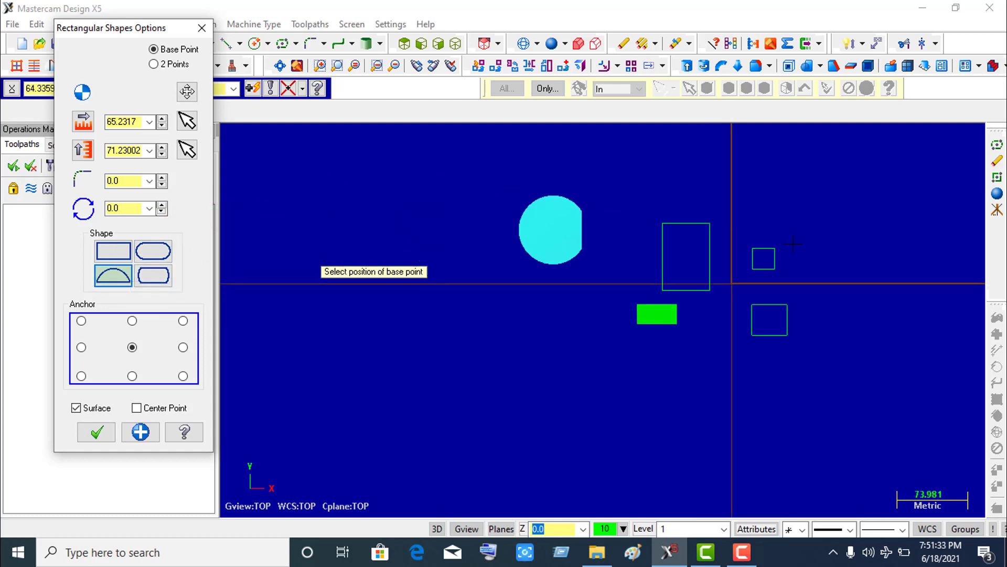
{"action": "scroll", "coordinate": [364, 272], "scroll_direction": "up", "scroll_amount": 1}
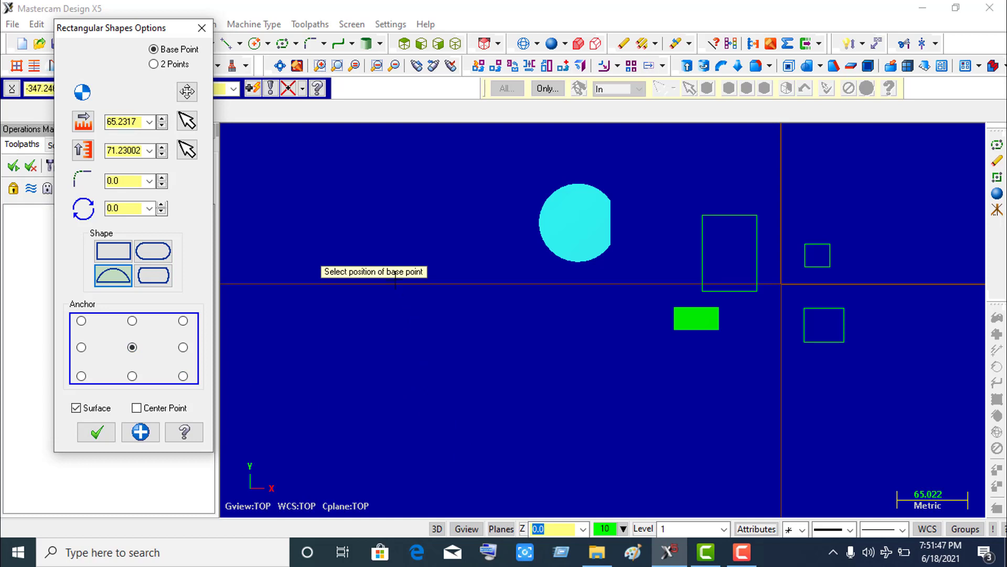
{"action": "left_click", "coordinate": [391, 303]}
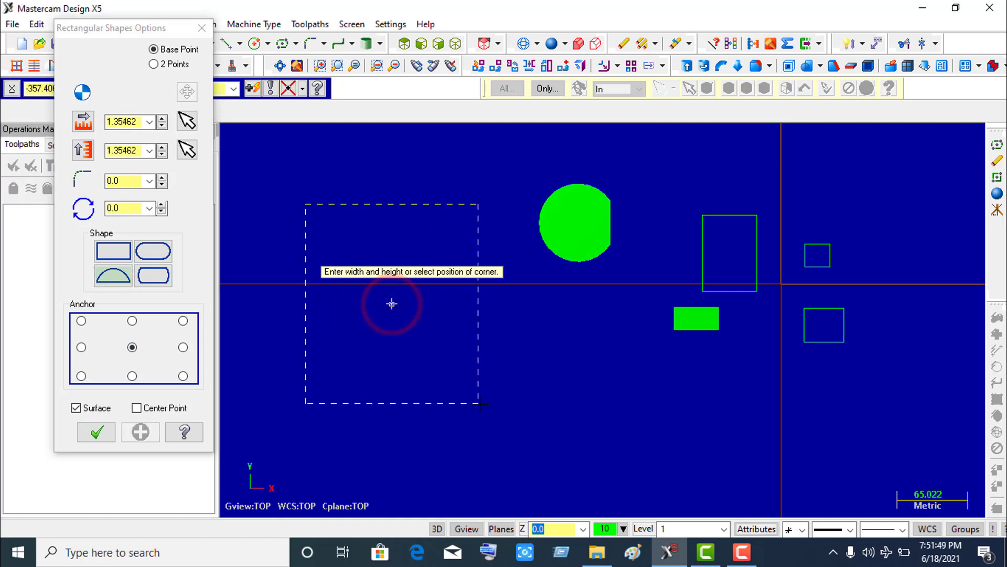
{"action": "left_click", "coordinate": [128, 122]}
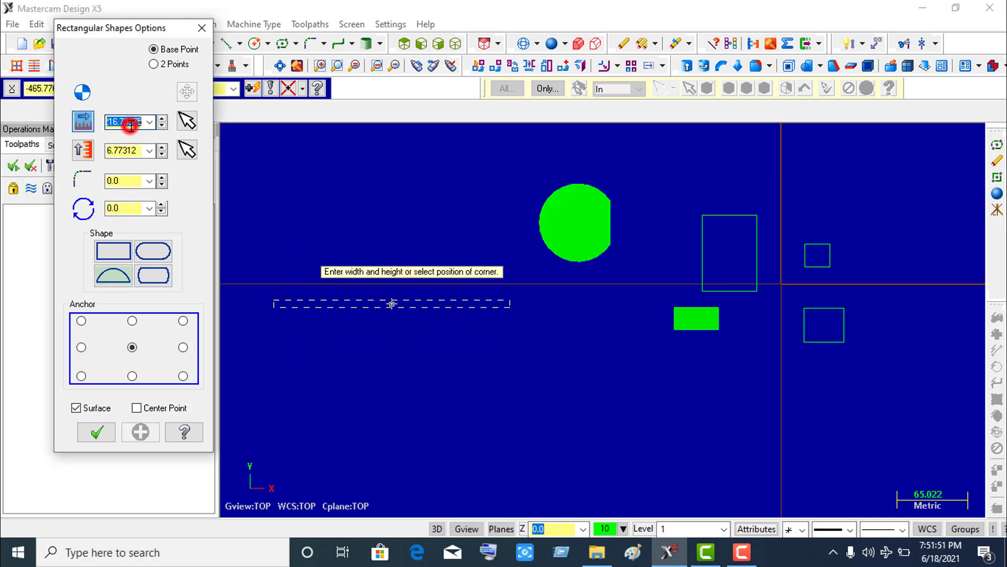
{"action": "type", "text": "1"}
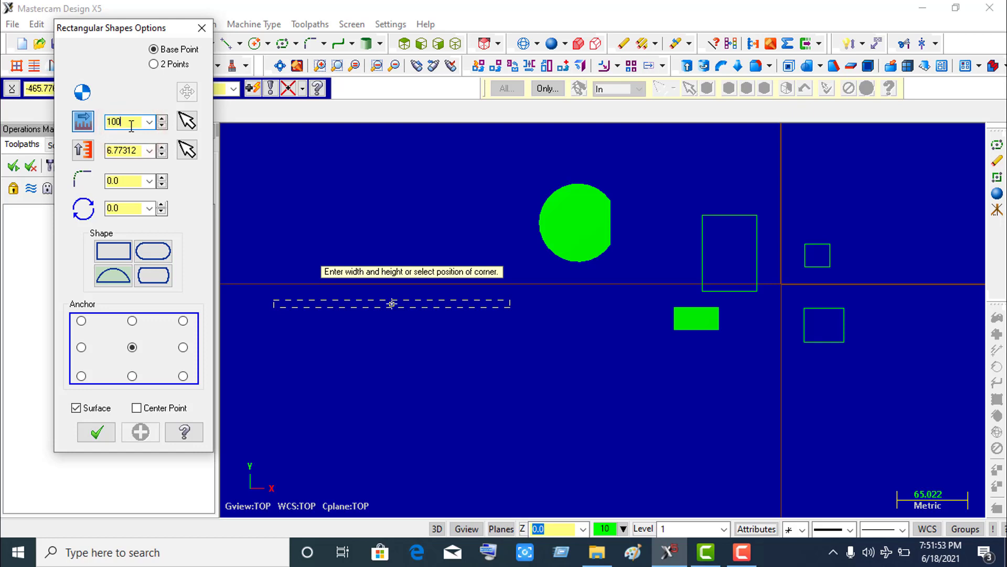
{"action": "type", "text": "00"}
{"action": "key", "text": "Return"}
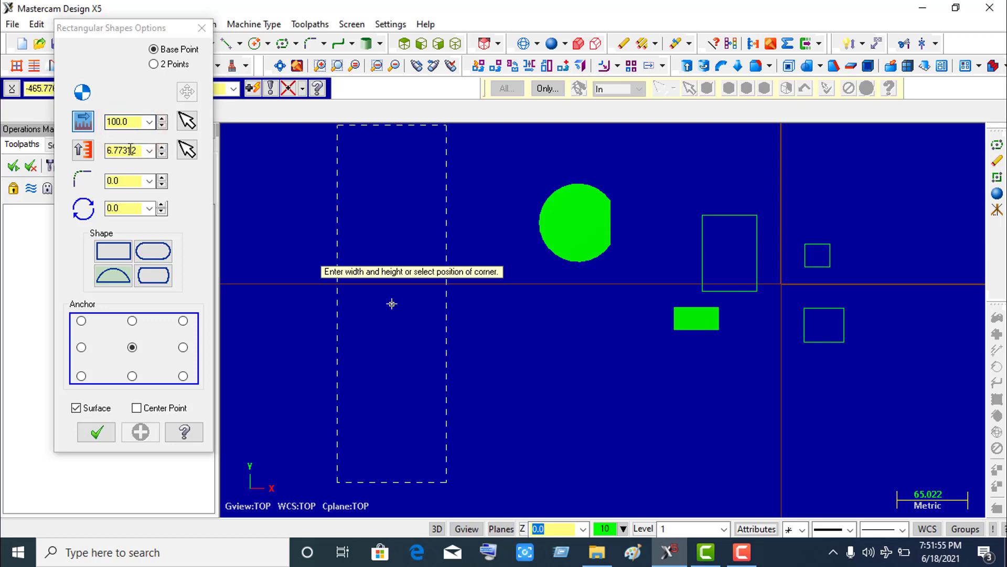
{"action": "left_click", "coordinate": [130, 150]}
{"action": "type", "text": "10"}
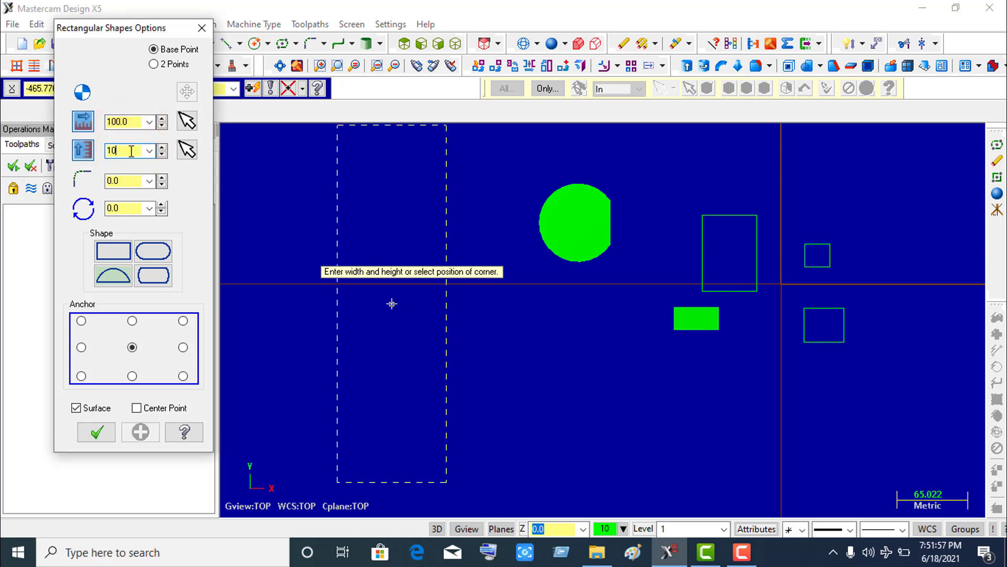
{"action": "type", "text": "0"}
{"action": "key", "text": "Return"}
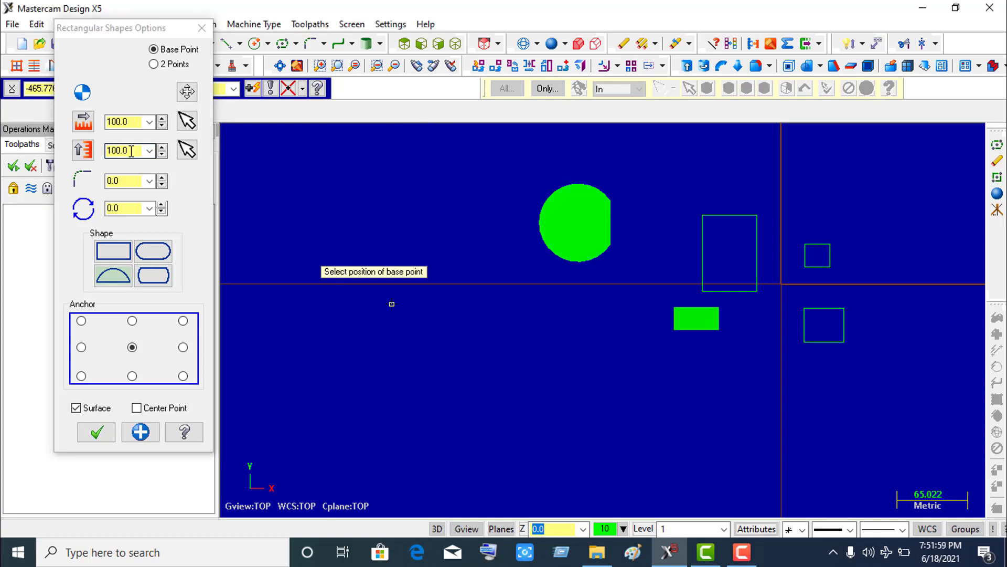
Draw a large center-anchored D-shaped surface freehand, about 534 wide and 440 high, left of the existing shapes
{"action": "scroll", "coordinate": [642, 273], "scroll_direction": "down", "scroll_amount": 5}
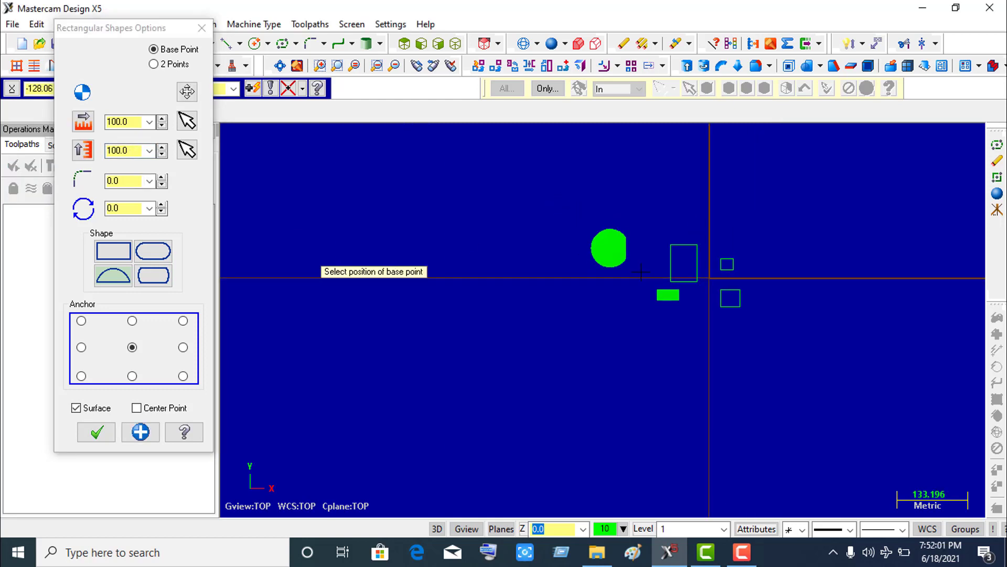
{"action": "left_click", "coordinate": [576, 219]}
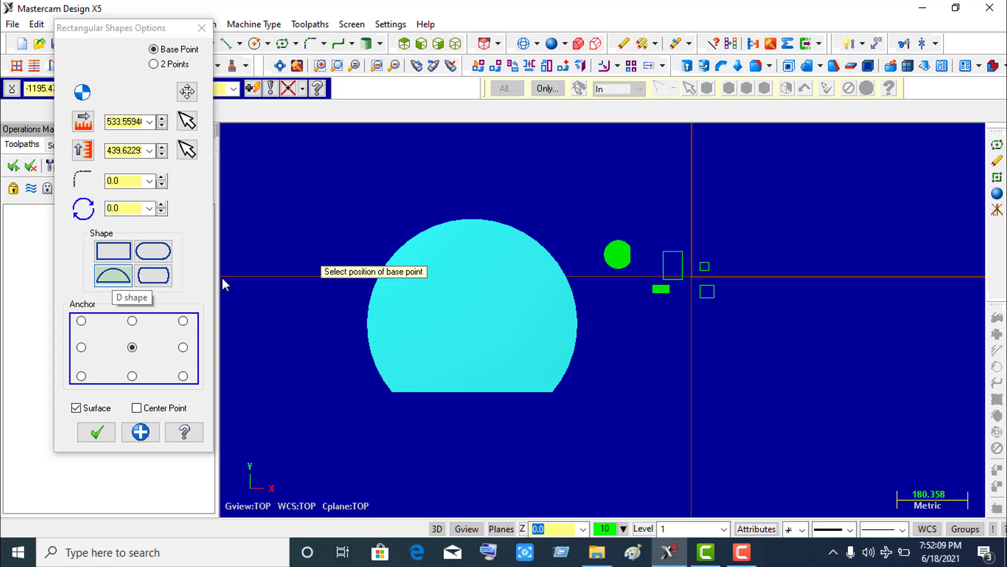
Change the large D-shaped surface to a rectangle with width 500 and height 400
{"action": "left_click", "coordinate": [107, 255]}
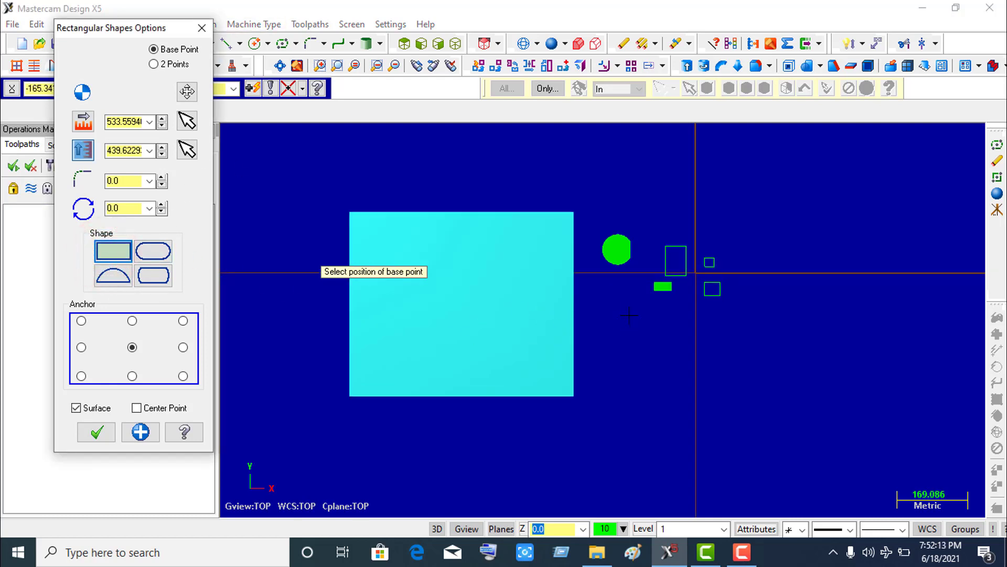
{"action": "double_click", "coordinate": [136, 121]}
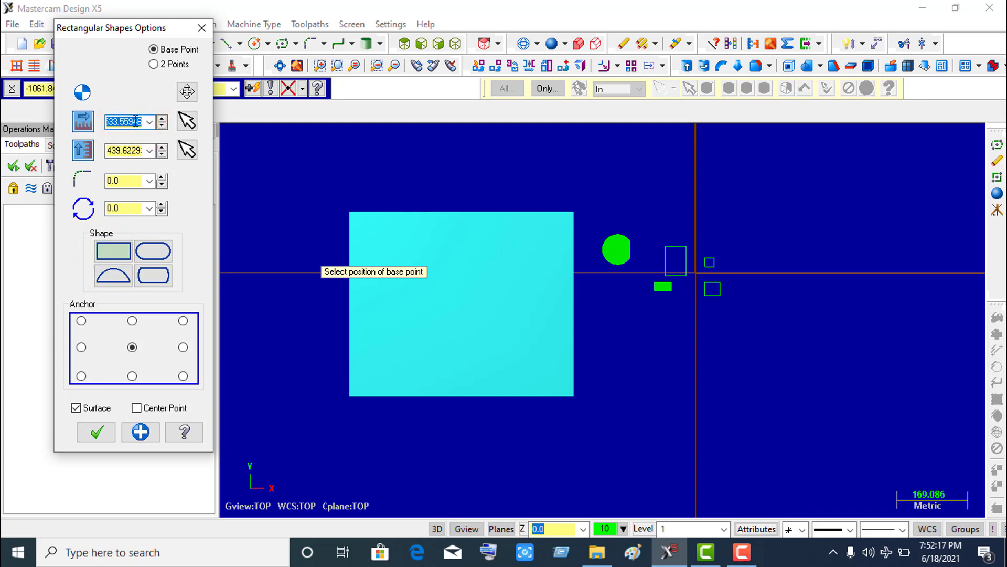
{"action": "type", "text": "500.0"}
{"action": "double_click", "coordinate": [134, 151]}
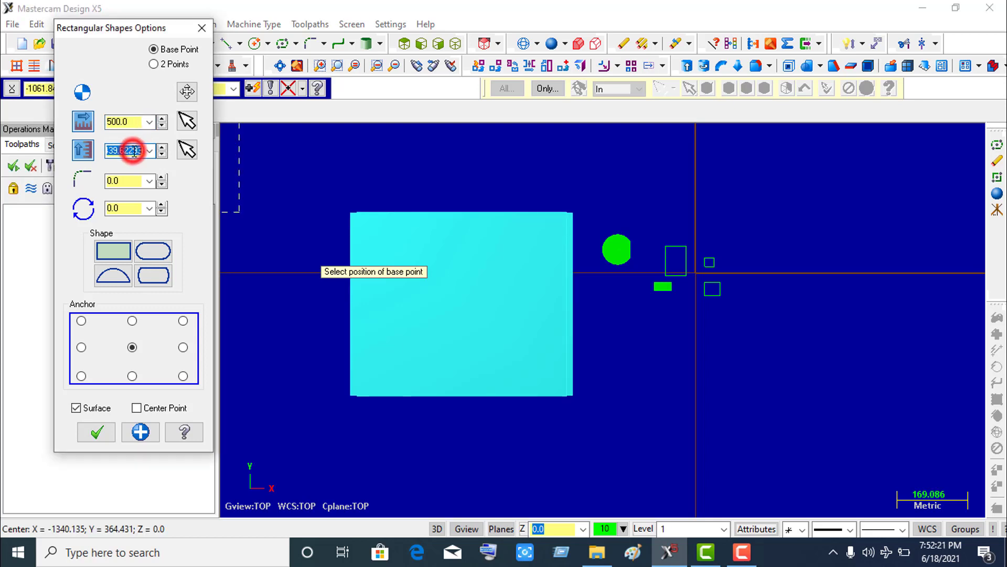
{"action": "type", "text": "400"}
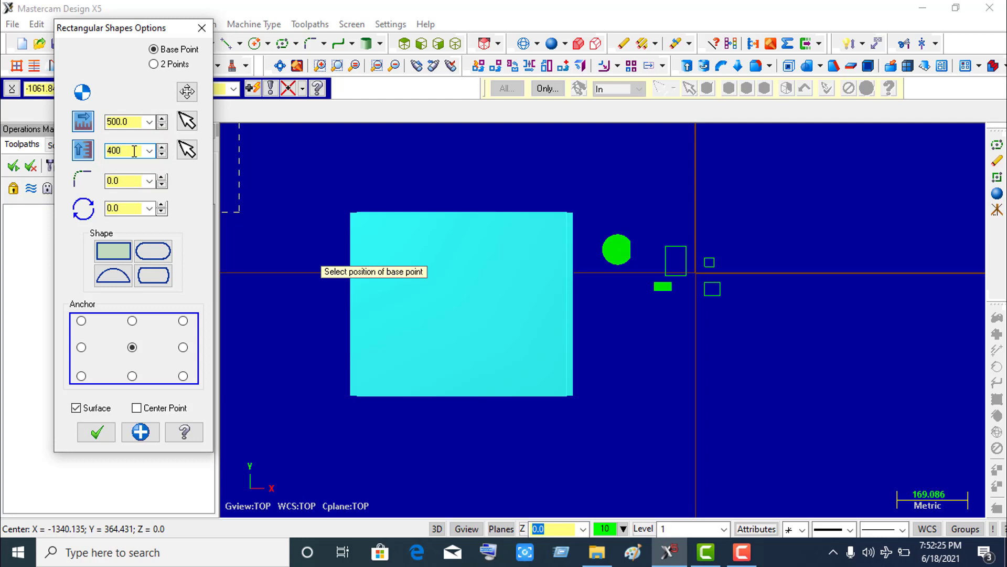
{"action": "key", "text": "Return"}
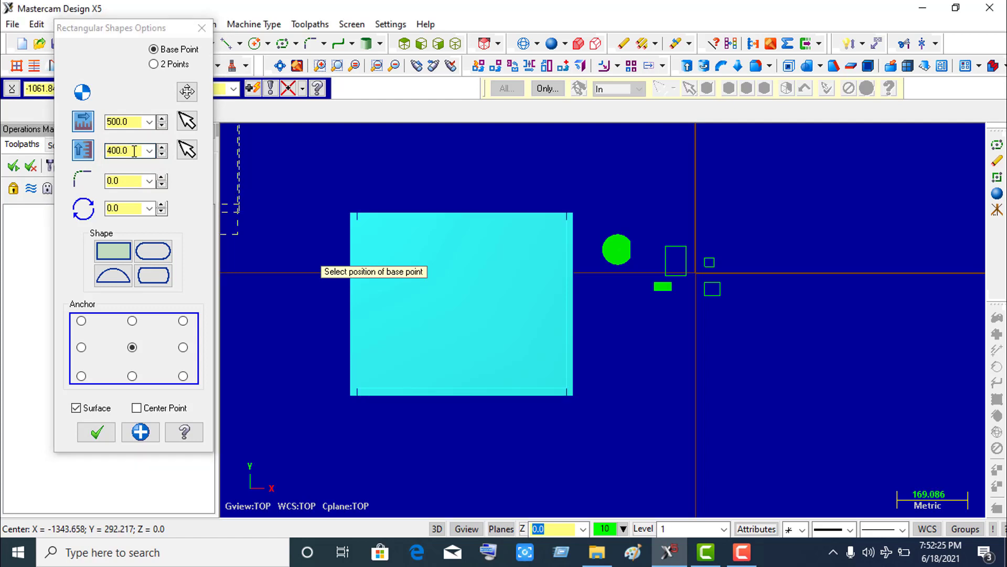
Place another 500 by 400 center-anchored rectangle at about X 442, Y -323, and turn off its surface
{"action": "scroll", "coordinate": [442, 192], "scroll_direction": "down", "scroll_amount": 5}
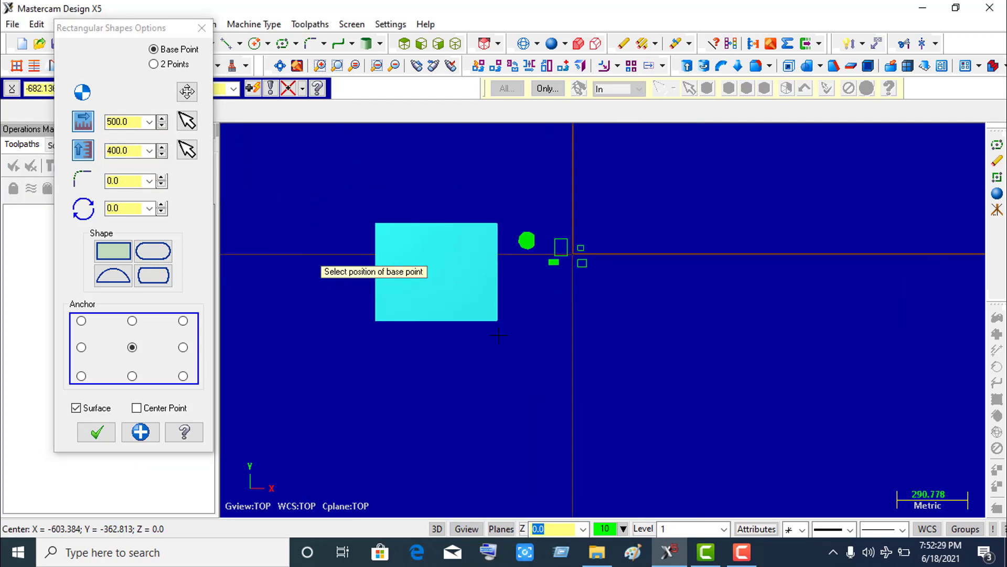
{"action": "left_click", "coordinate": [680, 332]}
{"action": "scroll", "coordinate": [718, 353], "scroll_direction": "up", "scroll_amount": 2}
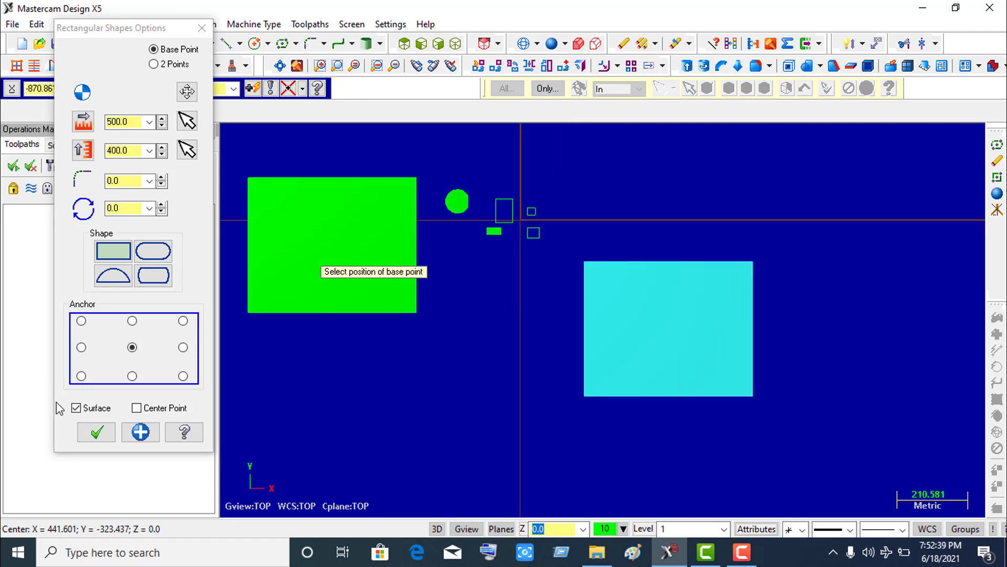
{"action": "left_click", "coordinate": [76, 408]}
{"action": "scroll", "coordinate": [750, 338], "scroll_direction": "up", "scroll_amount": 1}
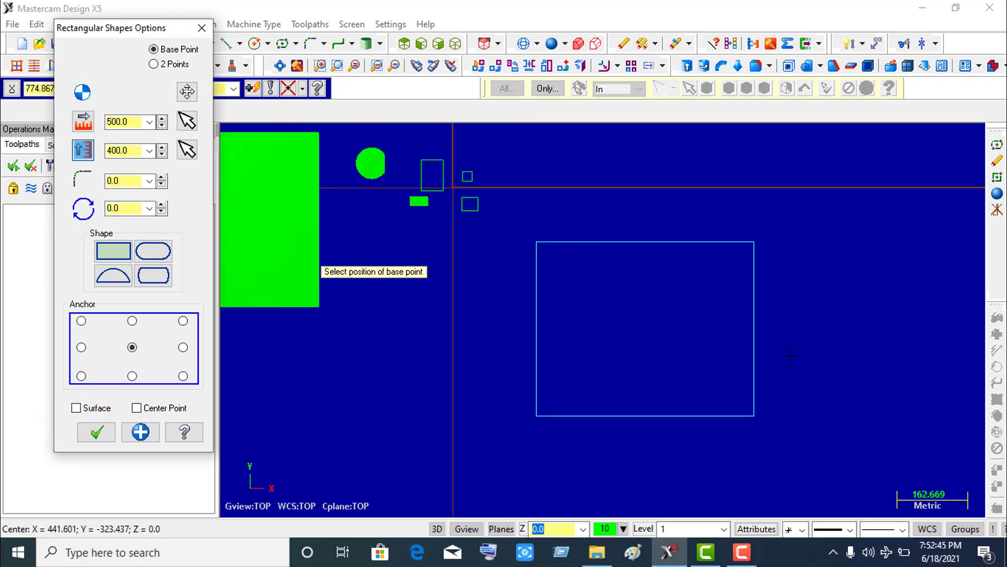
Round the corners of the new rectangle with a fillet radius of 20
{"action": "left_click", "coordinate": [121, 181]}
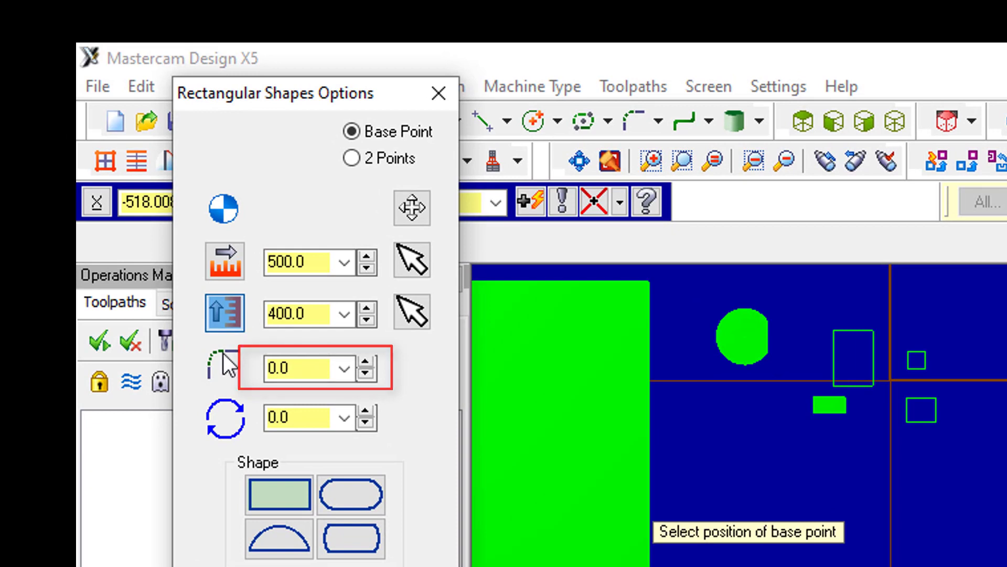
{"action": "double_click", "coordinate": [305, 367]}
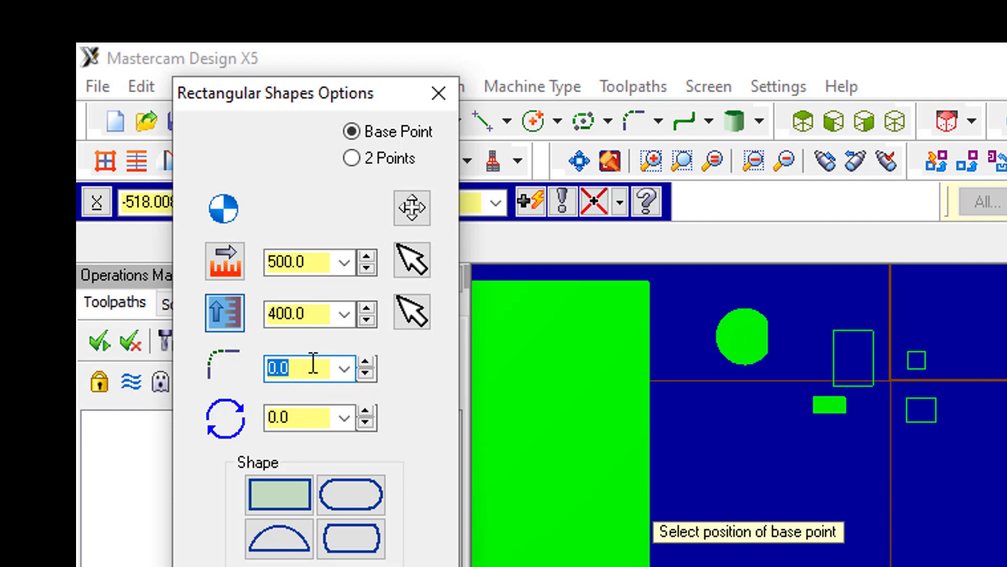
{"action": "type", "text": "20"}
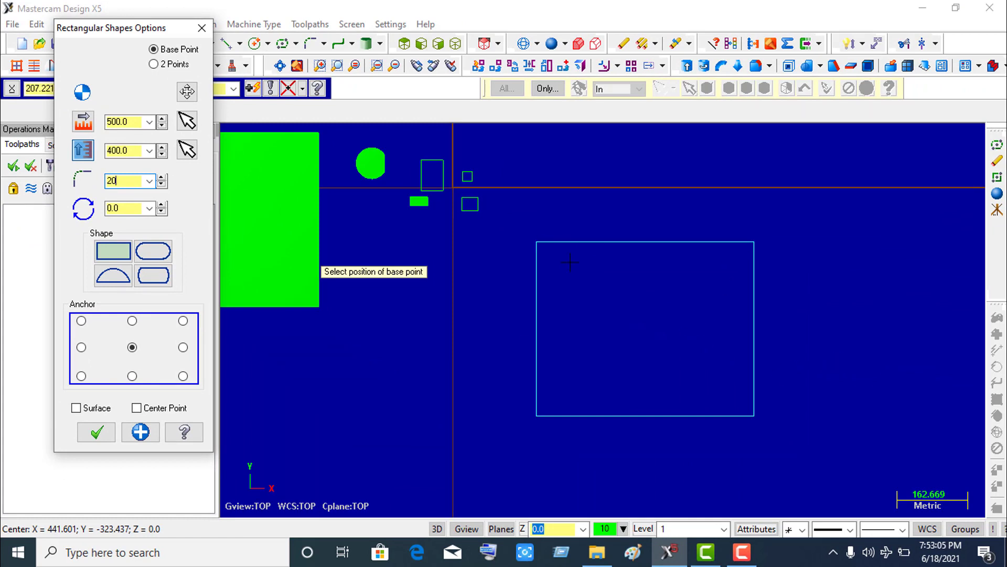
{"action": "key", "text": "Return"}
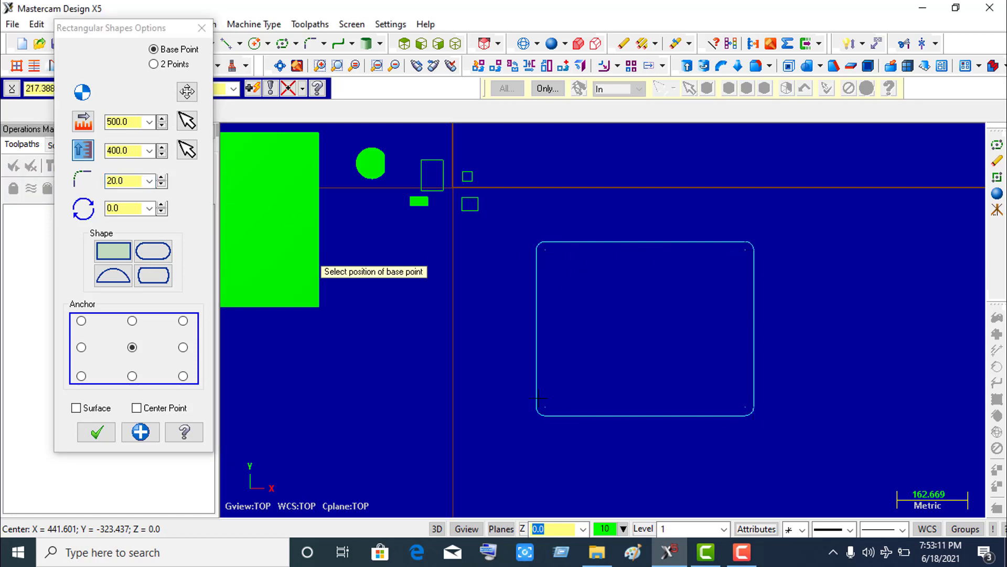
{"action": "scroll", "coordinate": [546, 247], "scroll_direction": "down", "scroll_amount": 1}
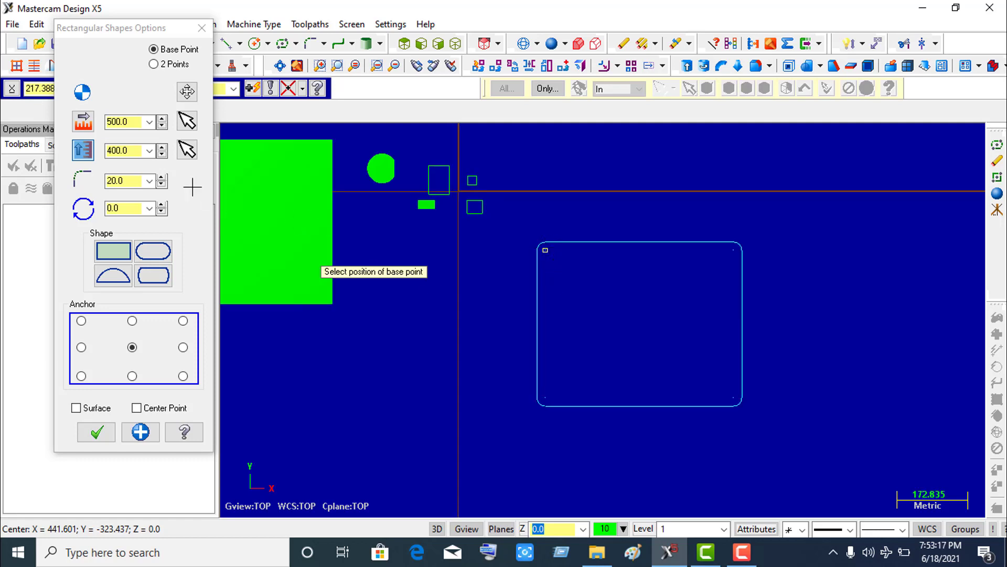
{"action": "scroll", "coordinate": [173, 186], "scroll_direction": "up", "scroll_amount": 1}
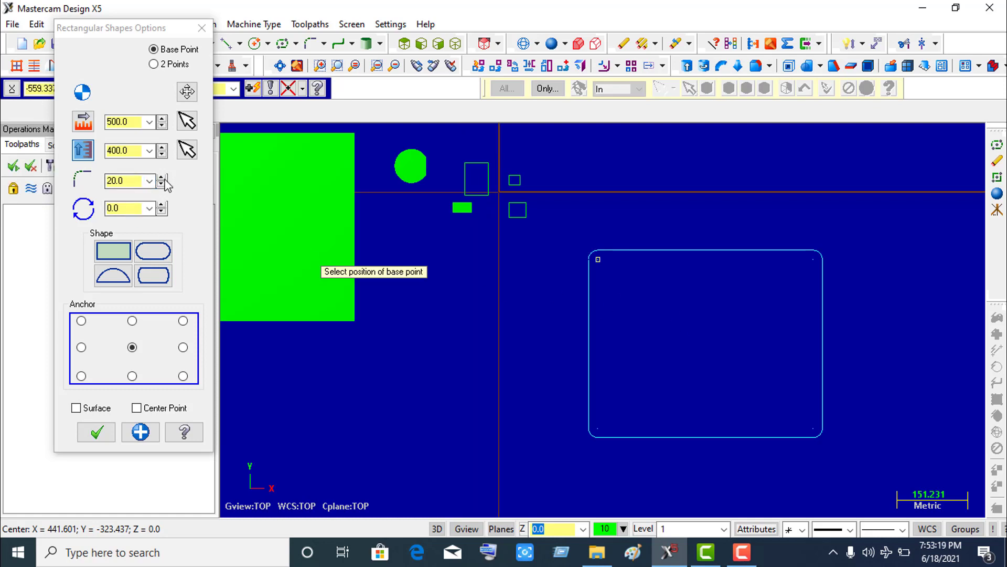
Increase the rectangle's corner fillet radius to 109 and reset it to 0
{"action": "left_click", "coordinate": [161, 178]}
{"action": "left_click_drag", "start_coordinate": [161, 178], "coordinate": [160, 177]}
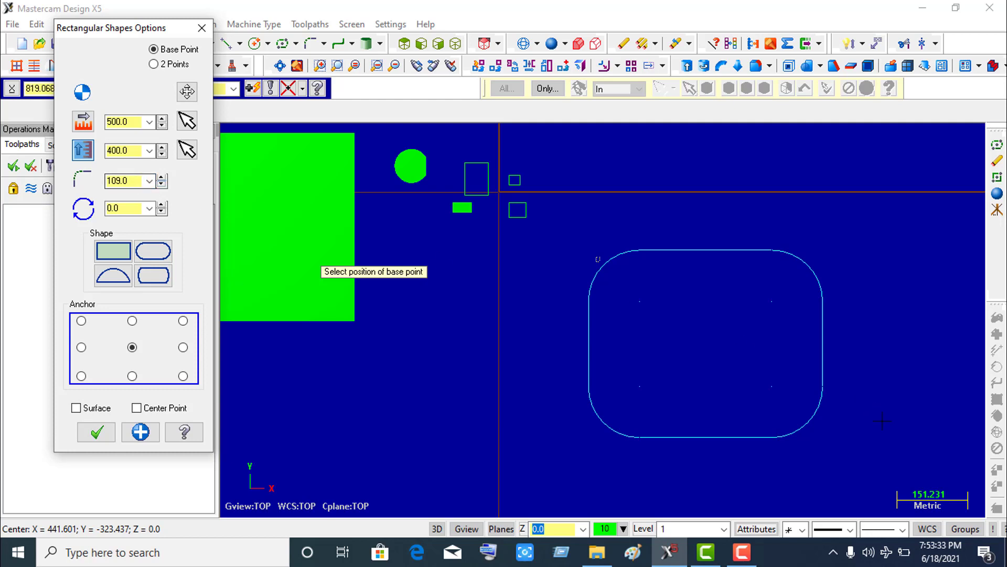
{"action": "left_click", "coordinate": [131, 179]}
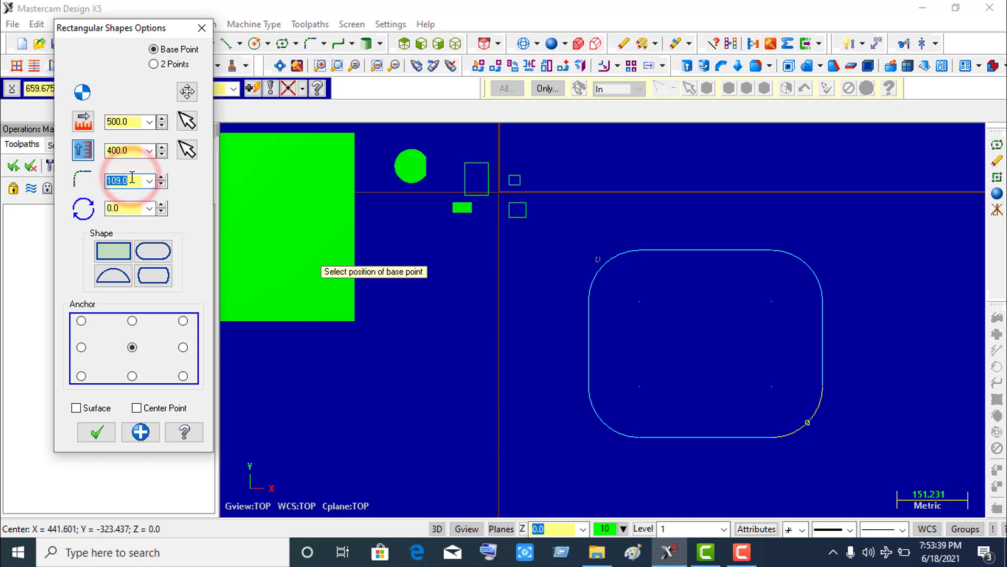
{"action": "type", "text": "0"}
{"action": "key", "text": "Return"}
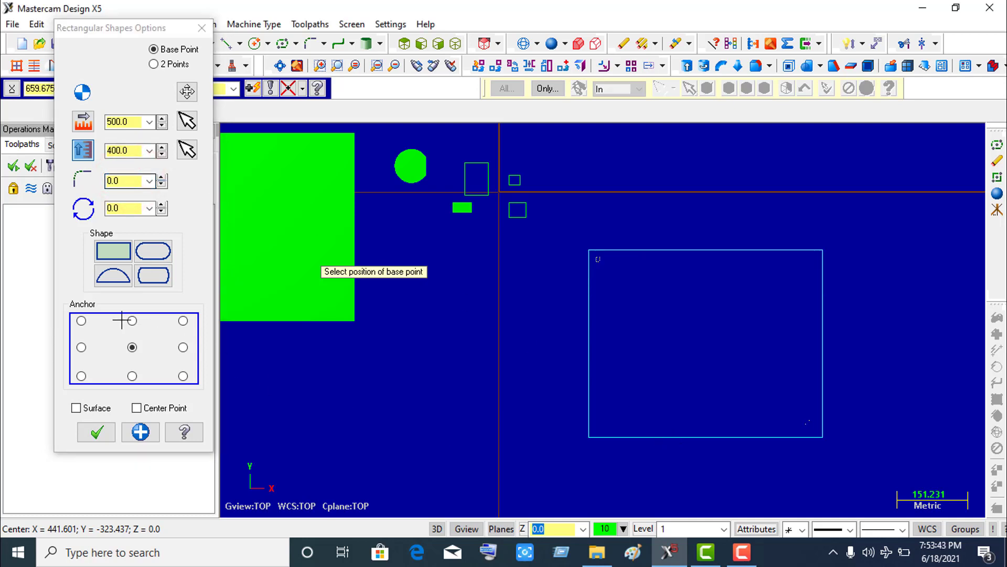
Rotate the 500 by 400 rectangle outline by 30 degrees
{"action": "left_click", "coordinate": [126, 206]}
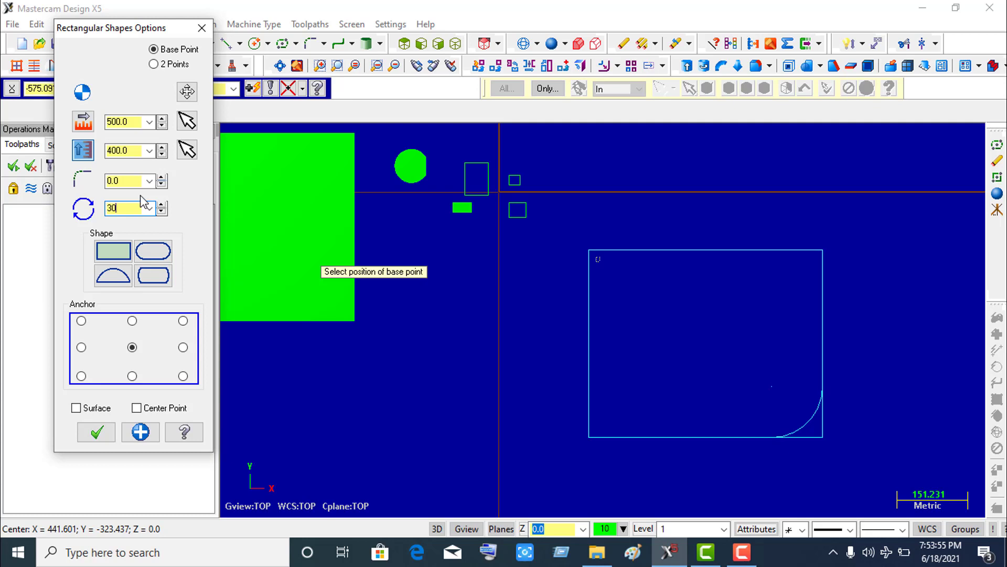
{"action": "key", "text": "Return"}
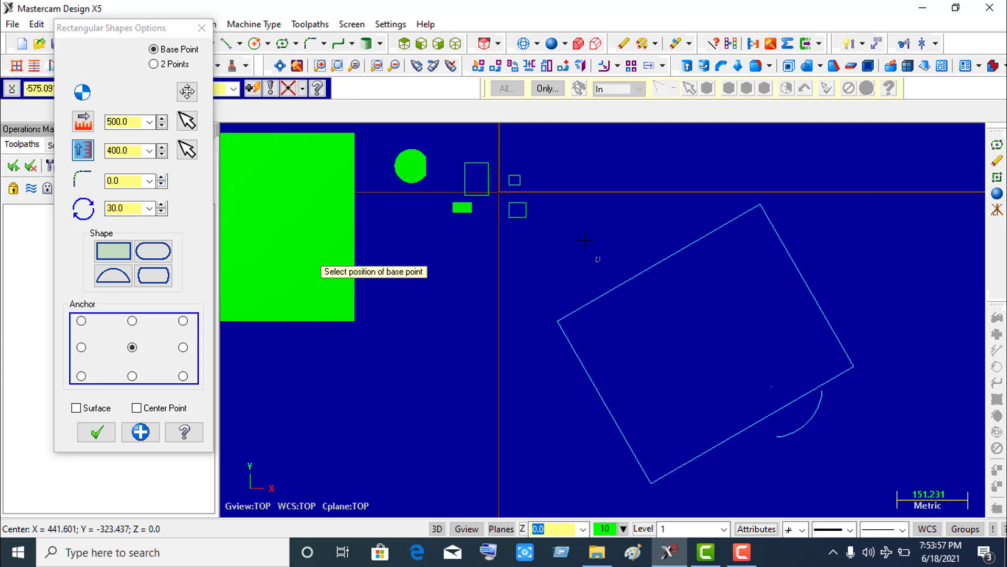
{"action": "scroll", "coordinate": [651, 231], "scroll_direction": "down", "scroll_amount": 2}
{"action": "scroll", "coordinate": [726, 327], "scroll_direction": "up", "scroll_amount": 3}
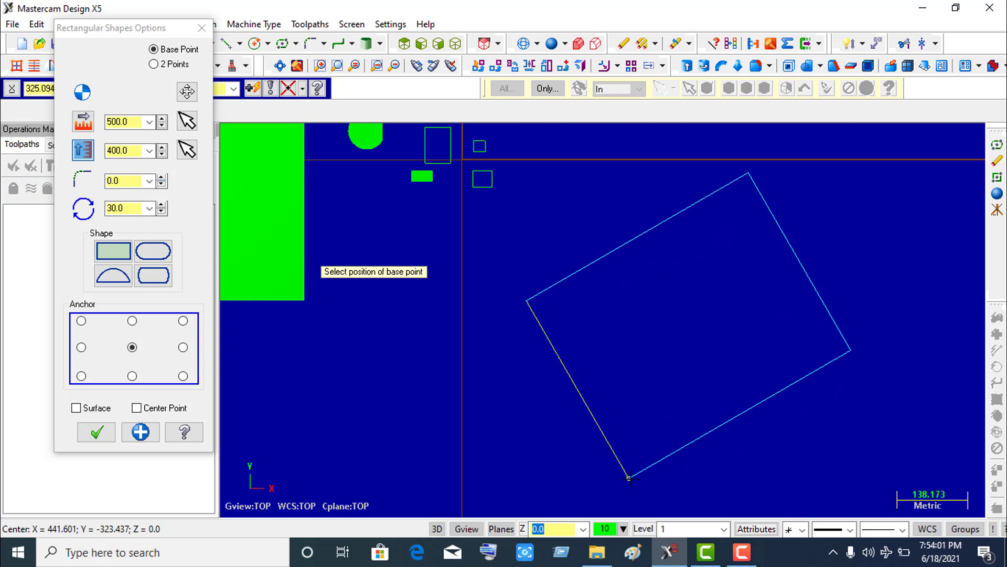
Set the rectangle outline's rotation angle to 45 degrees and accept the shape
{"action": "double_click", "coordinate": [130, 208]}
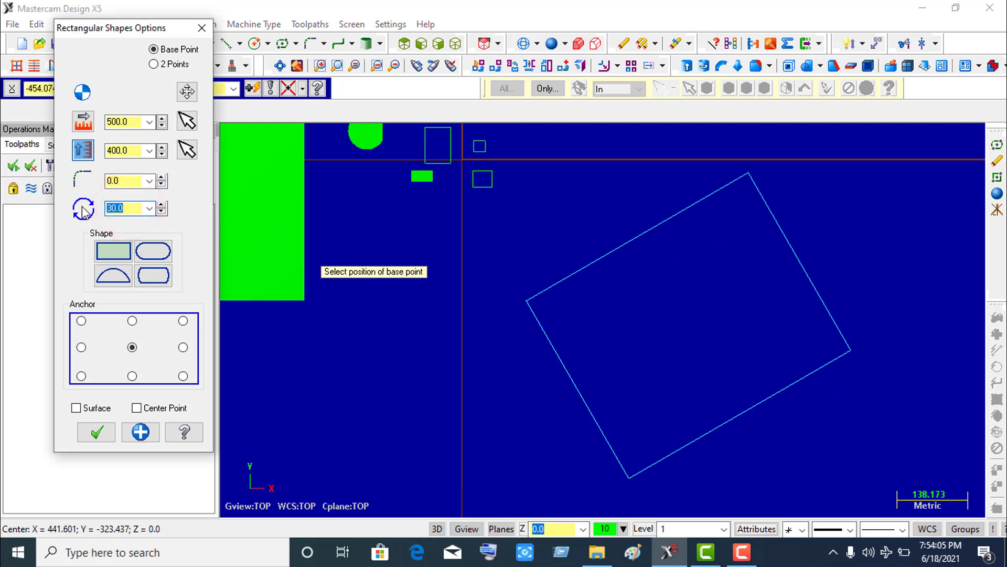
{"action": "key", "text": "BackSpace"}
{"action": "key", "text": "Return"}
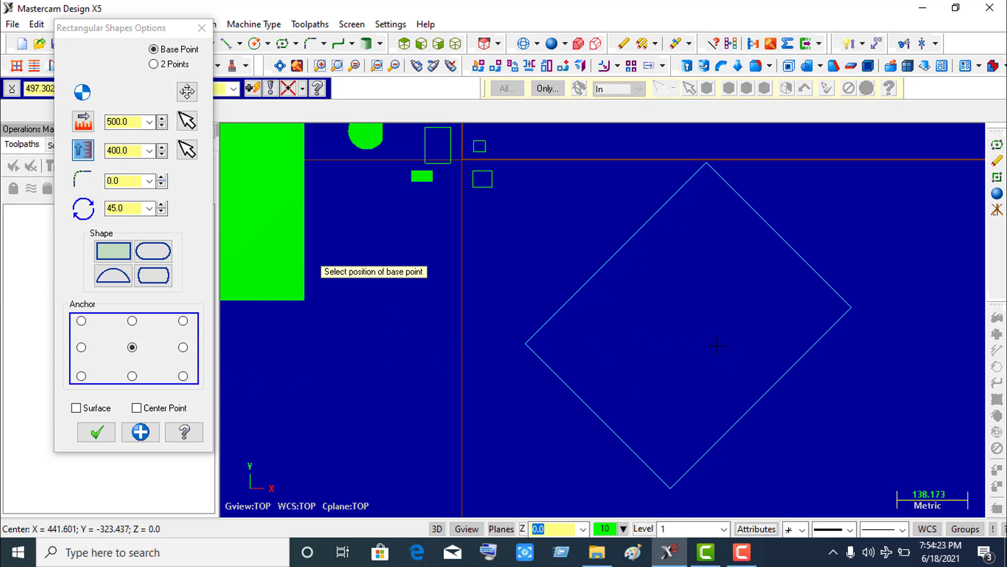
{"action": "scroll", "coordinate": [691, 256], "scroll_direction": "down", "scroll_amount": 2}
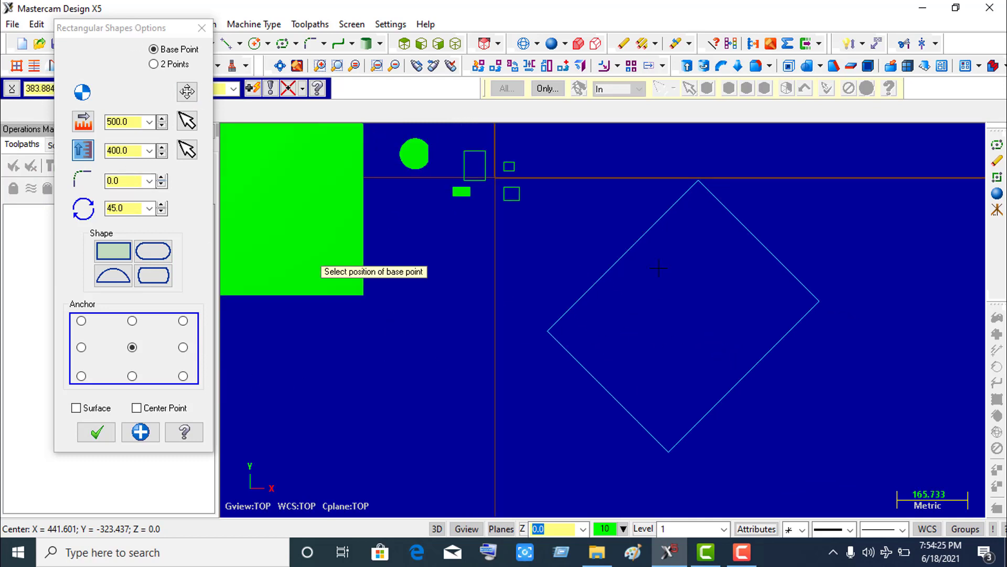
{"action": "scroll", "coordinate": [690, 255], "scroll_direction": "down", "scroll_amount": 3}
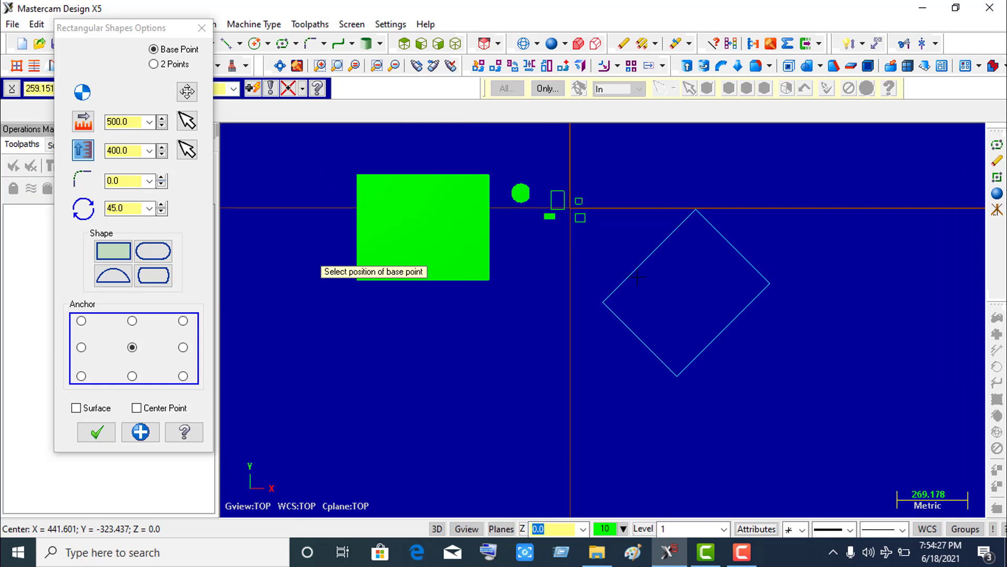
{"action": "left_click", "coordinate": [90, 432]}
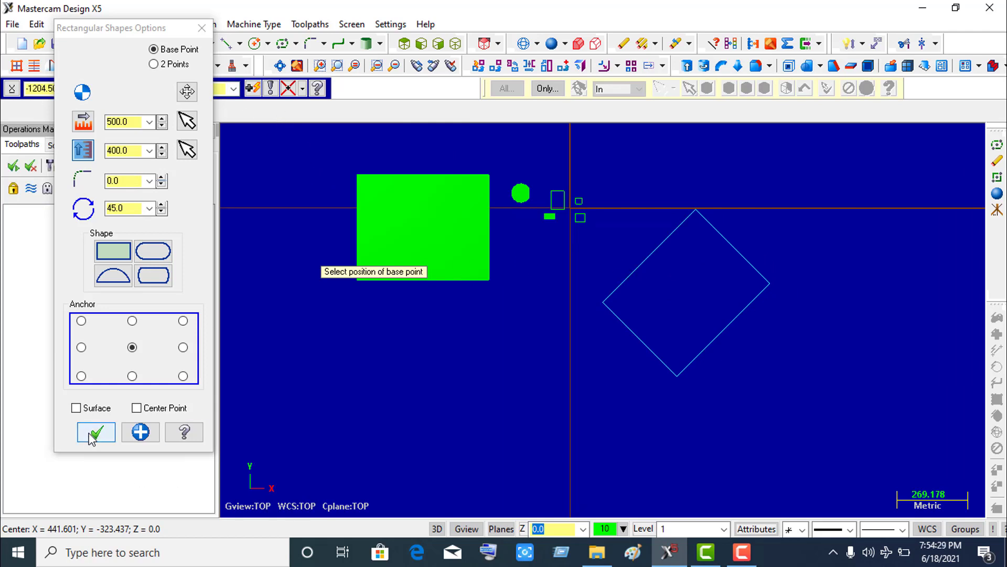
Select all the drawn shapes with a window and delete them
{"action": "left_click", "coordinate": [294, 137]}
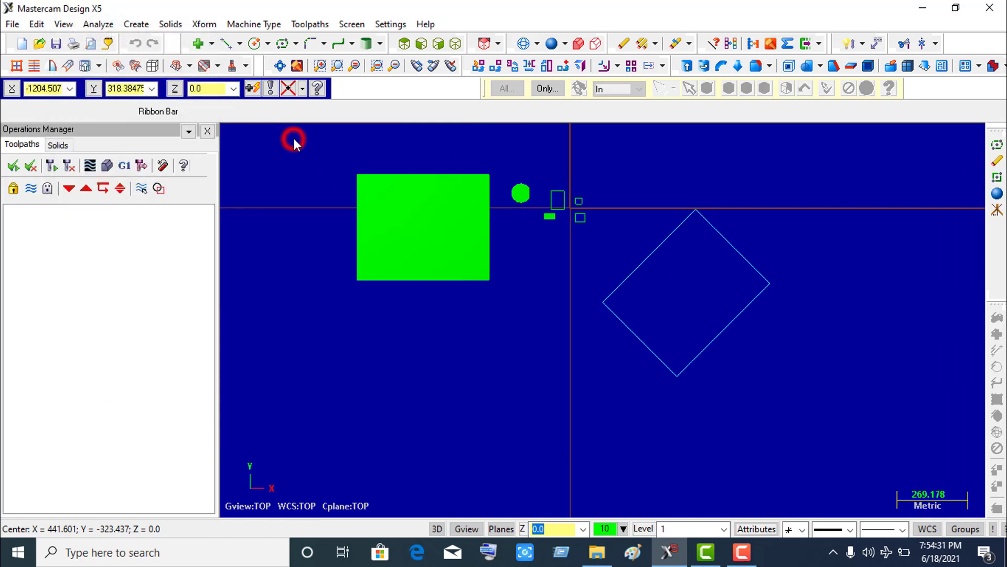
{"action": "left_click", "coordinate": [315, 140]}
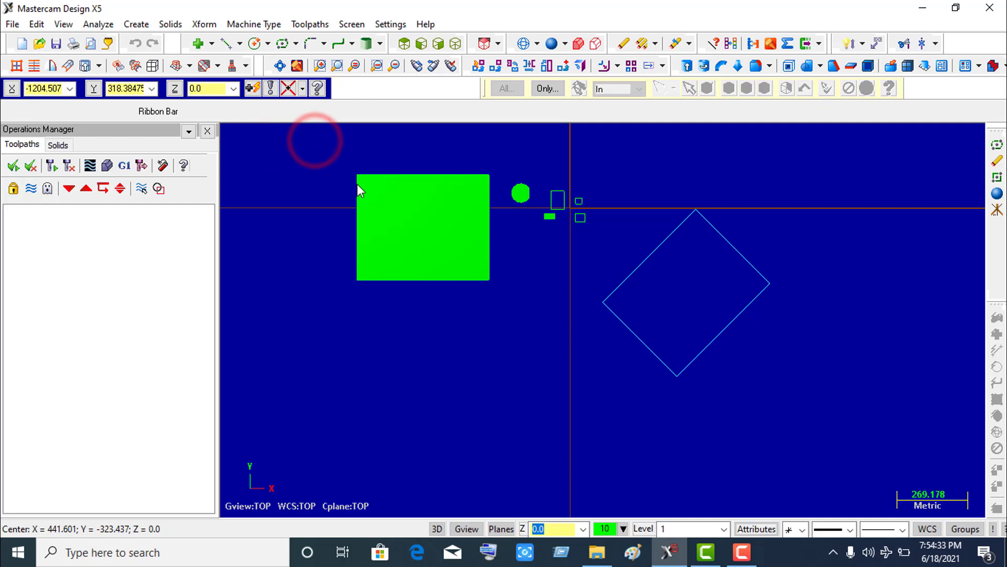
{"action": "left_click", "coordinate": [310, 140]}
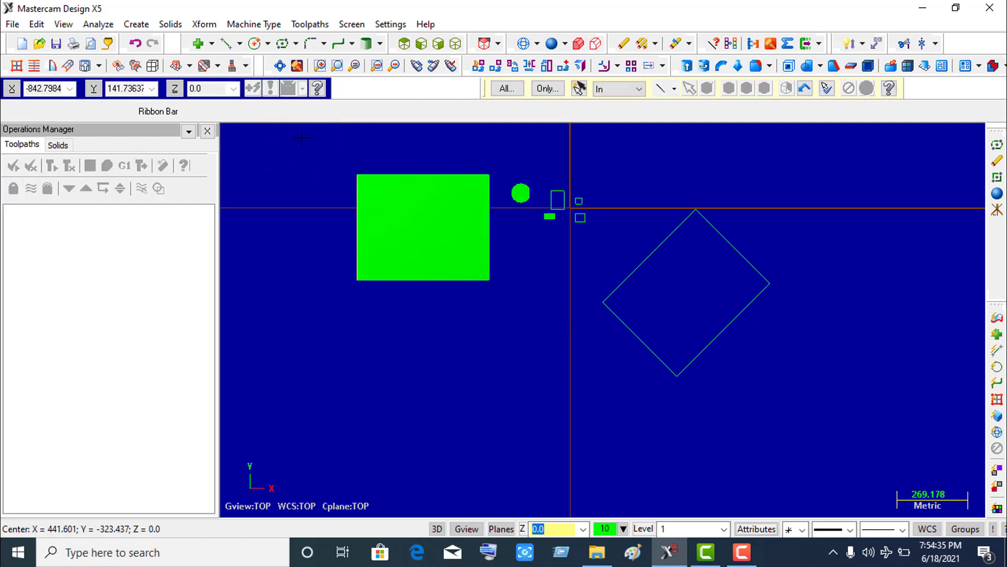
{"action": "left_click", "coordinate": [301, 138]}
{"action": "left_click", "coordinate": [314, 140]}
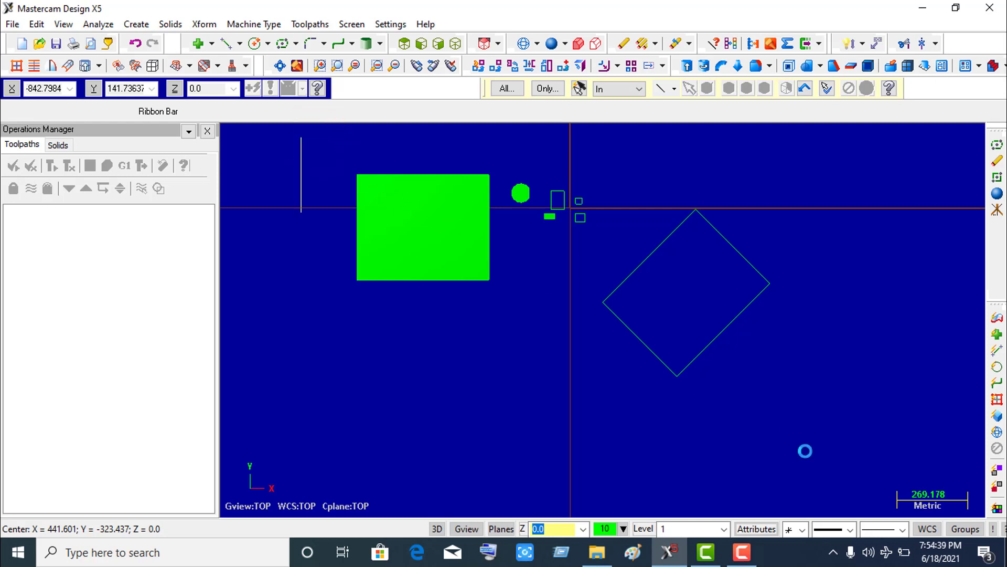
{"action": "left_click", "coordinate": [310, 143]}
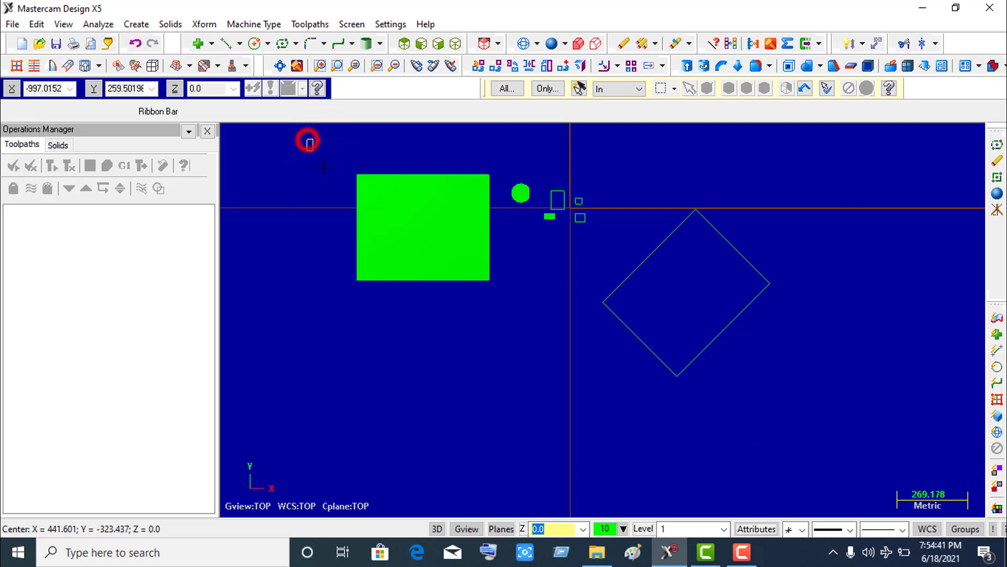
{"action": "left_click", "coordinate": [803, 427]}
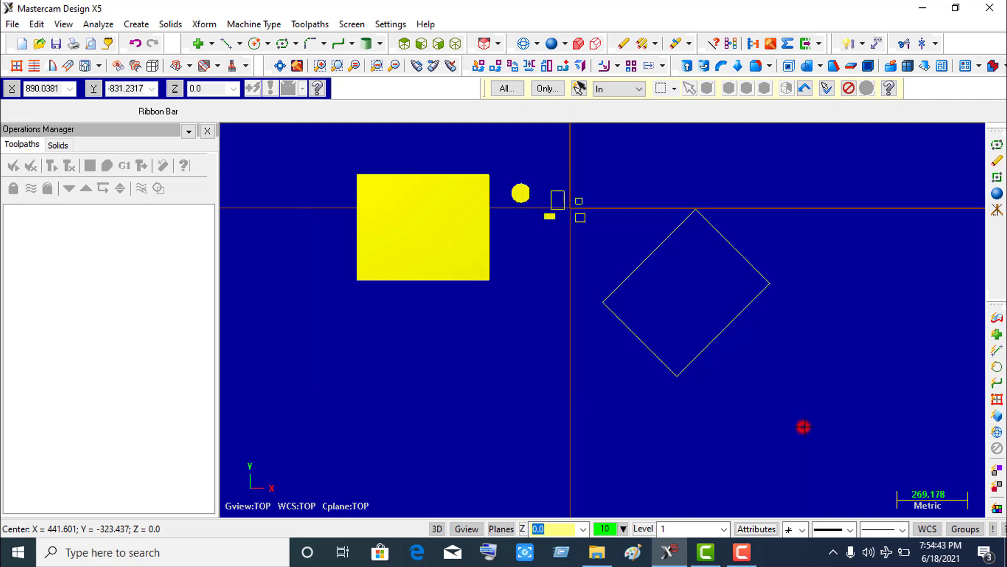
{"action": "left_click", "coordinate": [624, 44]}
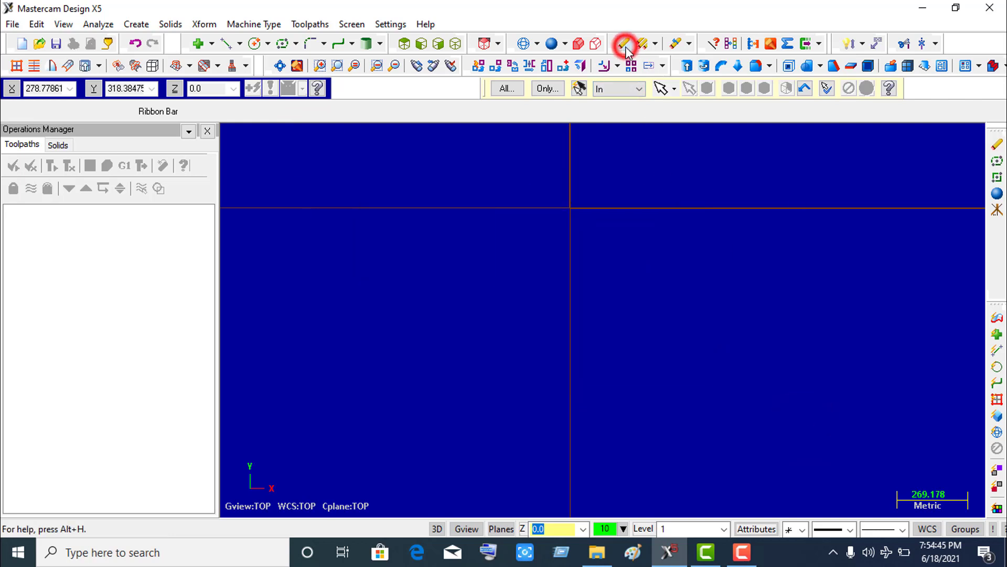
Draw a rectangular shape at 45 degrees with the 2 Points method, placing its corners about 2 by 463 apart
{"action": "scroll", "coordinate": [627, 149], "scroll_direction": "up", "scroll_amount": 2}
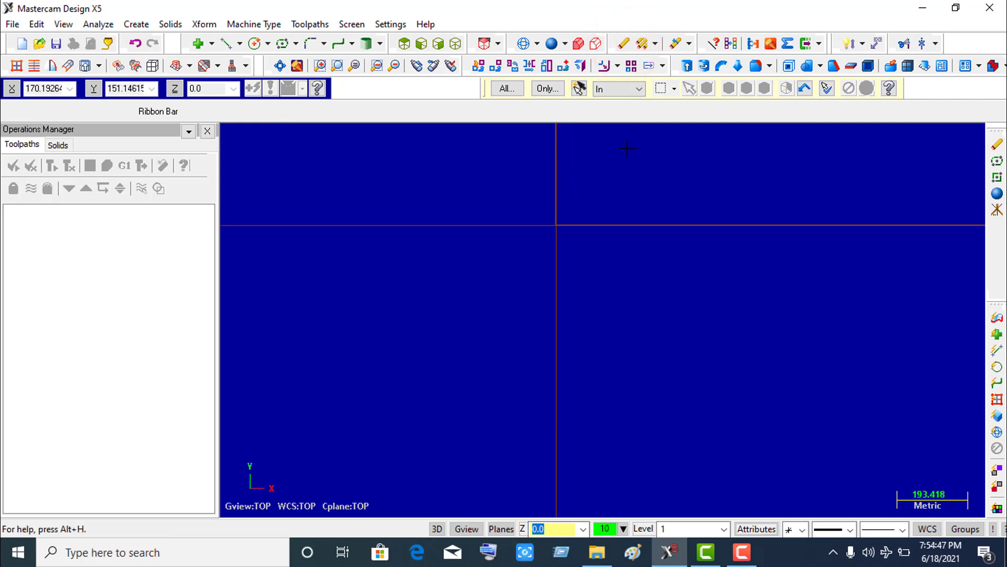
{"action": "left_click", "coordinate": [131, 25]}
{"action": "mouse_move", "coordinate": [231, 166]}
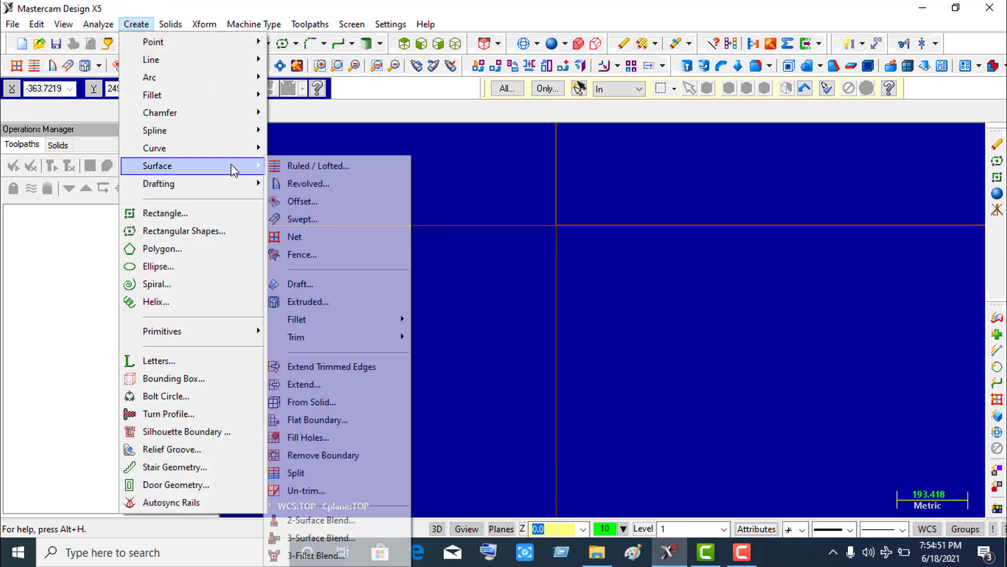
{"action": "left_click", "coordinate": [204, 231]}
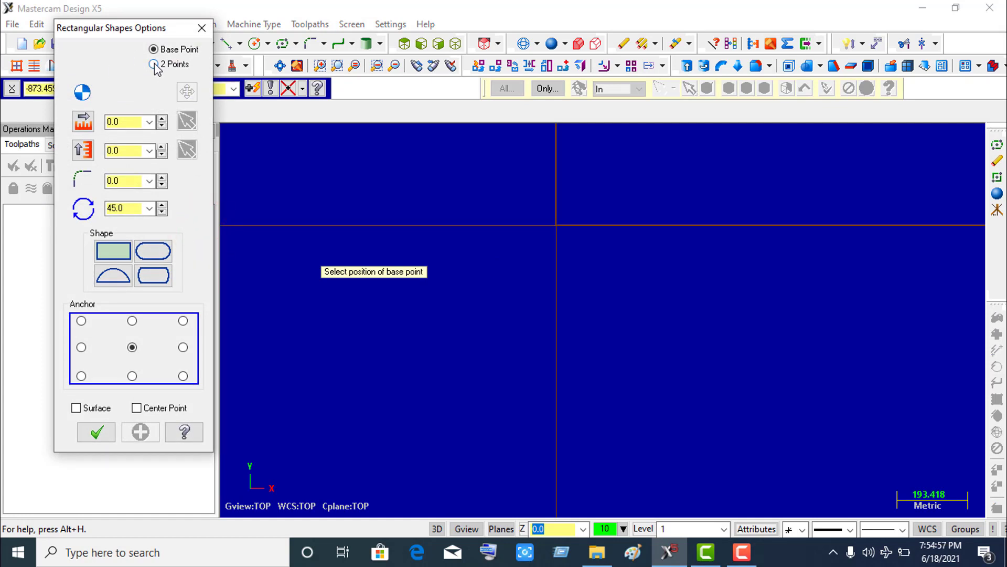
{"action": "left_click", "coordinate": [154, 64]}
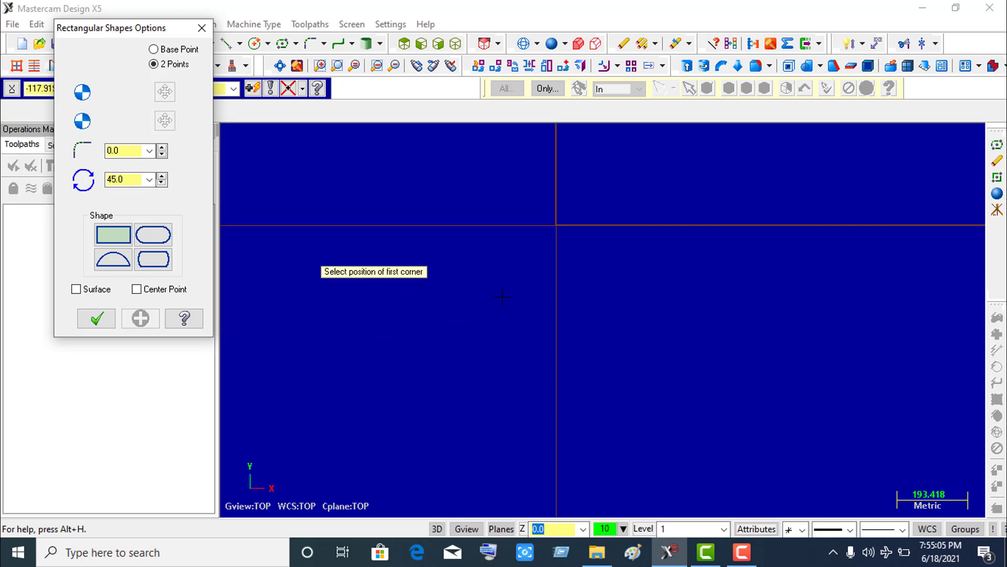
{"action": "left_click", "coordinate": [444, 201]}
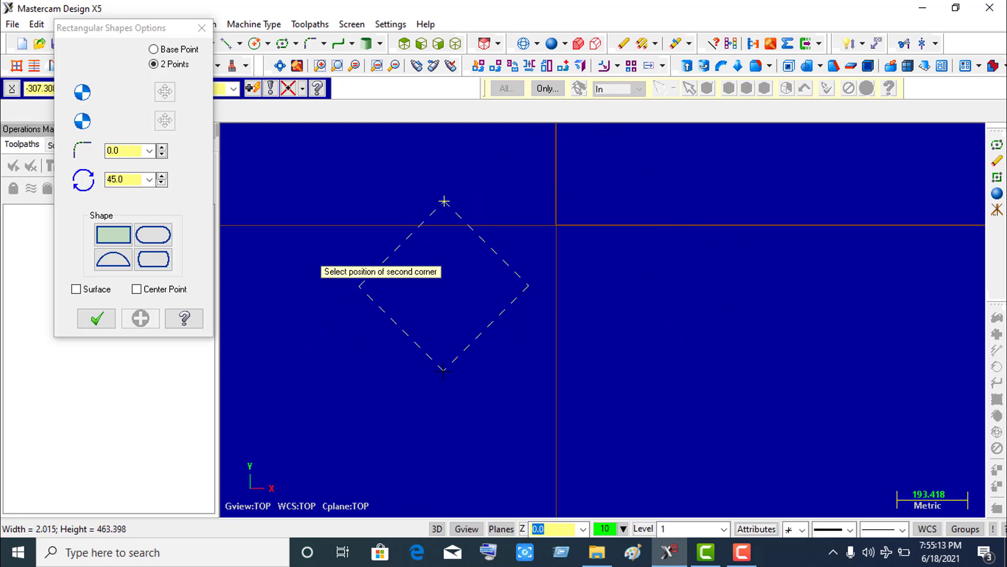
{"action": "left_click", "coordinate": [443, 370]}
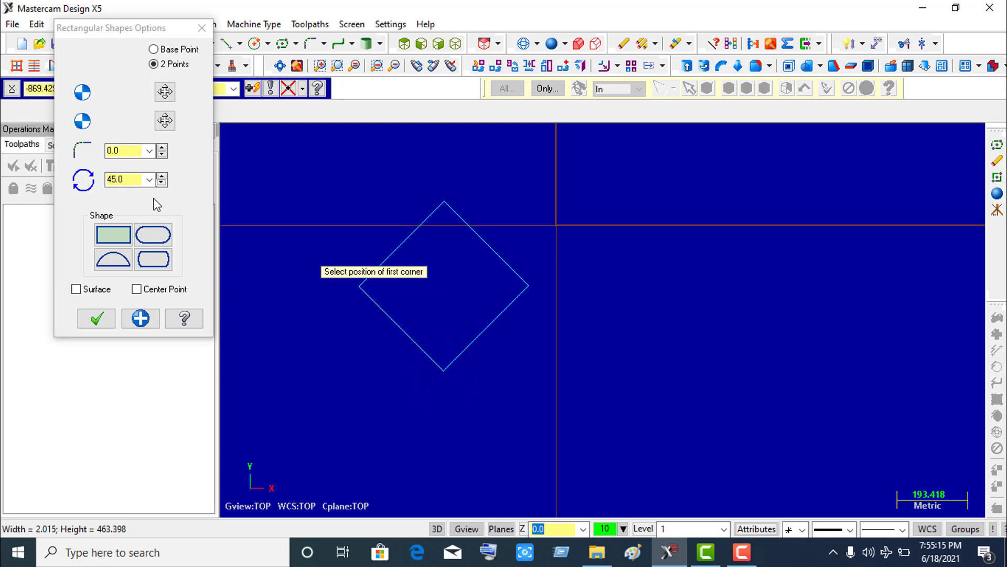
Draw a second two-point rectangle near the origin at 45 degrees, with its corners about 30 by 453 apart
{"action": "double_click", "coordinate": [131, 179]}
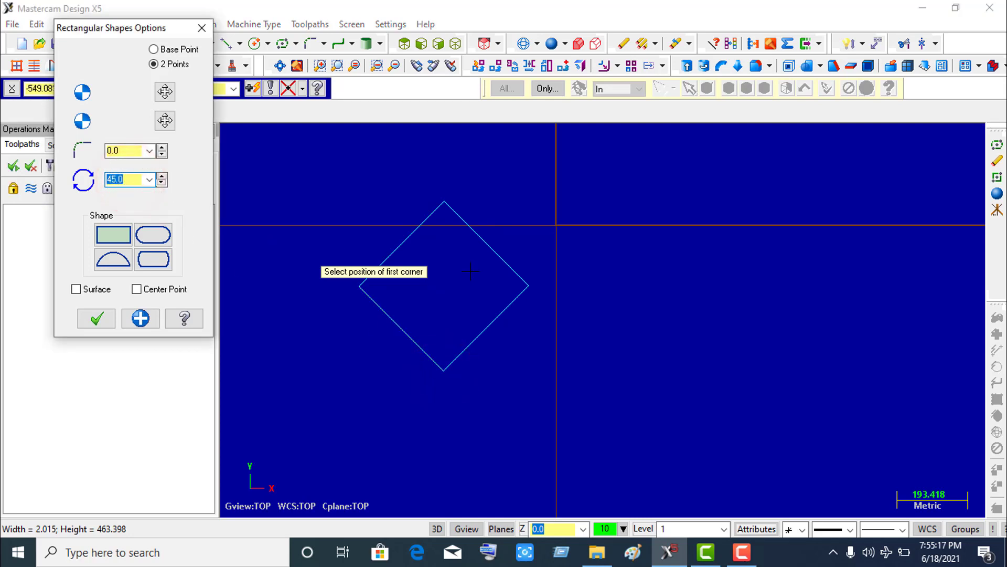
{"action": "left_click", "coordinate": [645, 310]}
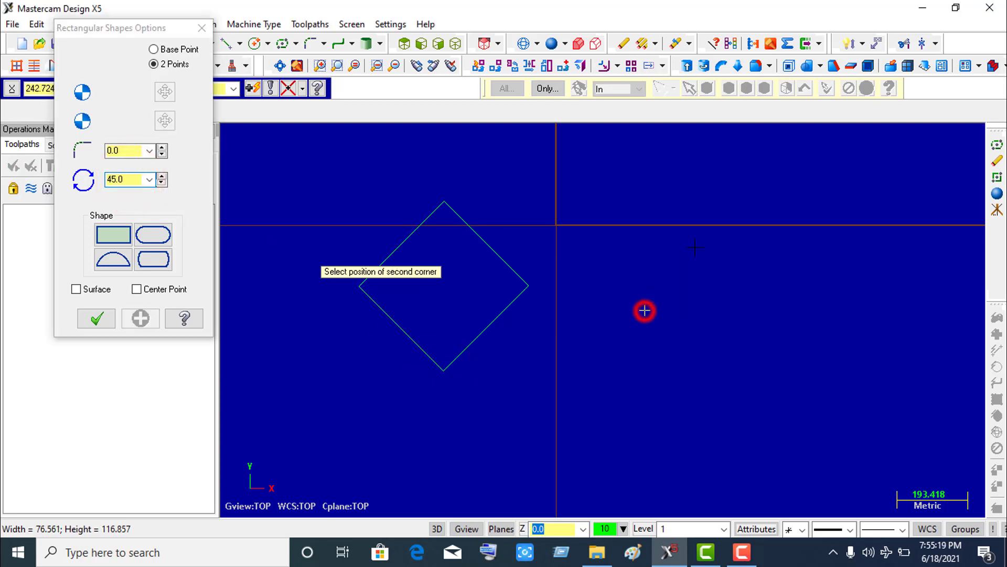
{"action": "left_click", "coordinate": [656, 145]}
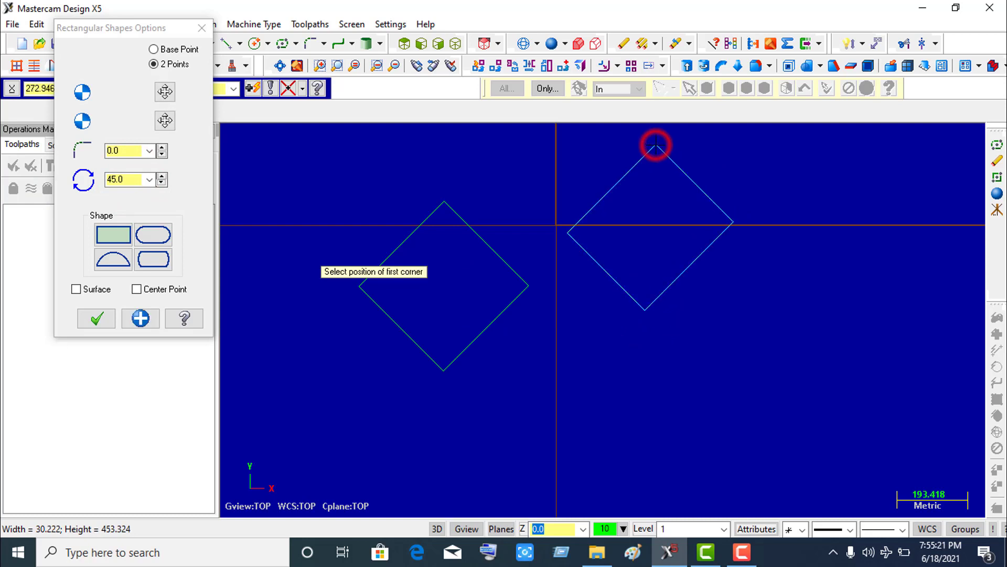
Set the second two-point rectangle's rotation angle to 0
{"action": "left_click", "coordinate": [127, 178]}
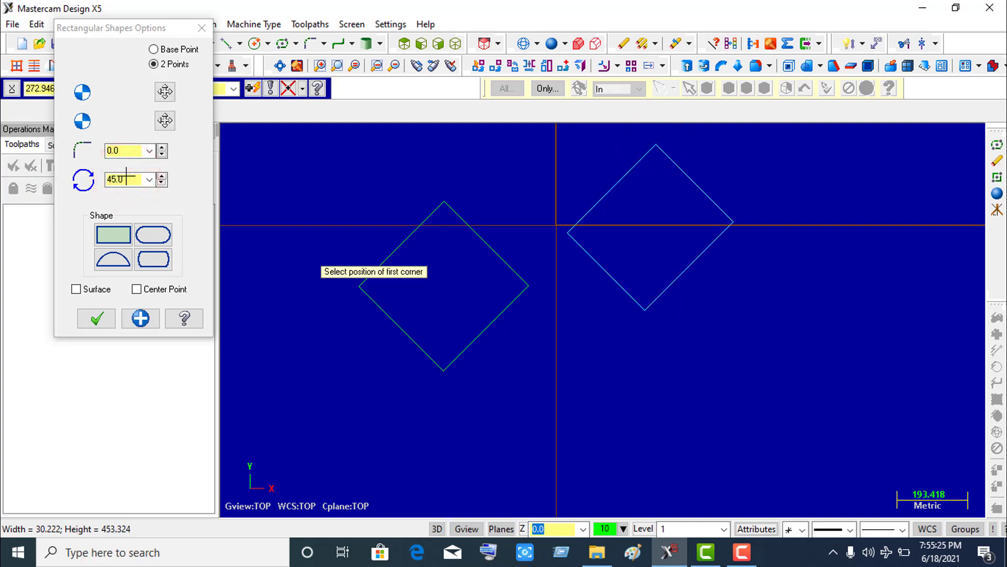
{"action": "double_click", "coordinate": [127, 178]}
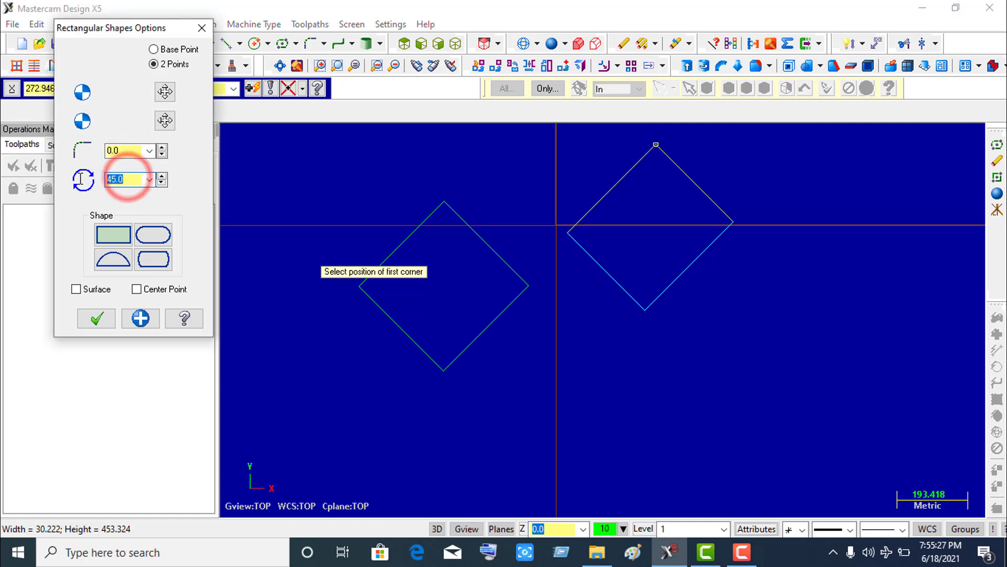
{"action": "type", "text": "00"}
{"action": "key", "text": "Return"}
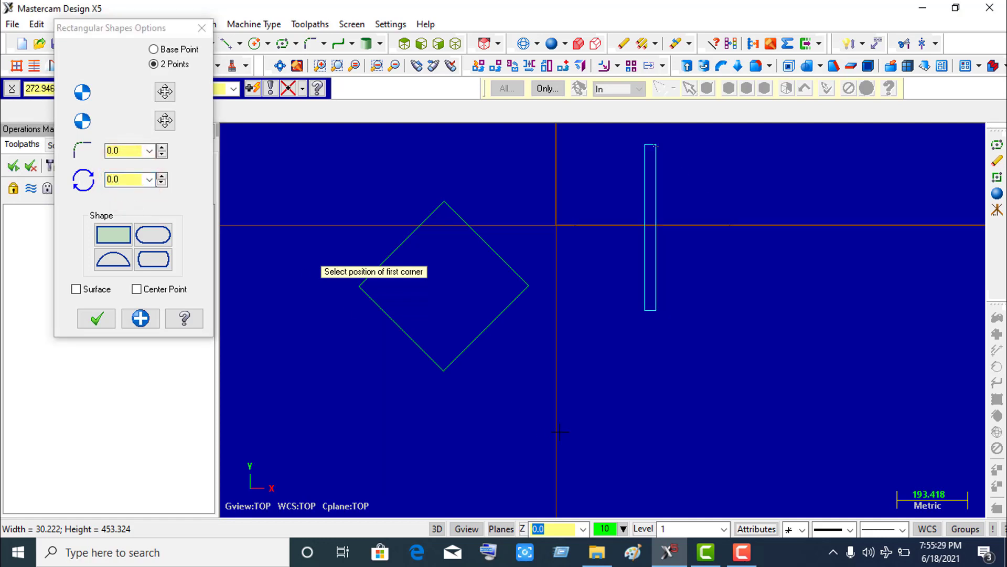
Draw two more two-point rectangles below the narrow one, a tiny one about 28 by 2 and a large one about 554 by 357
{"action": "left_click", "coordinate": [660, 357]}
{"action": "left_click", "coordinate": [650, 355]}
{"action": "left_click", "coordinate": [140, 318]}
{"action": "left_click", "coordinate": [141, 319]}
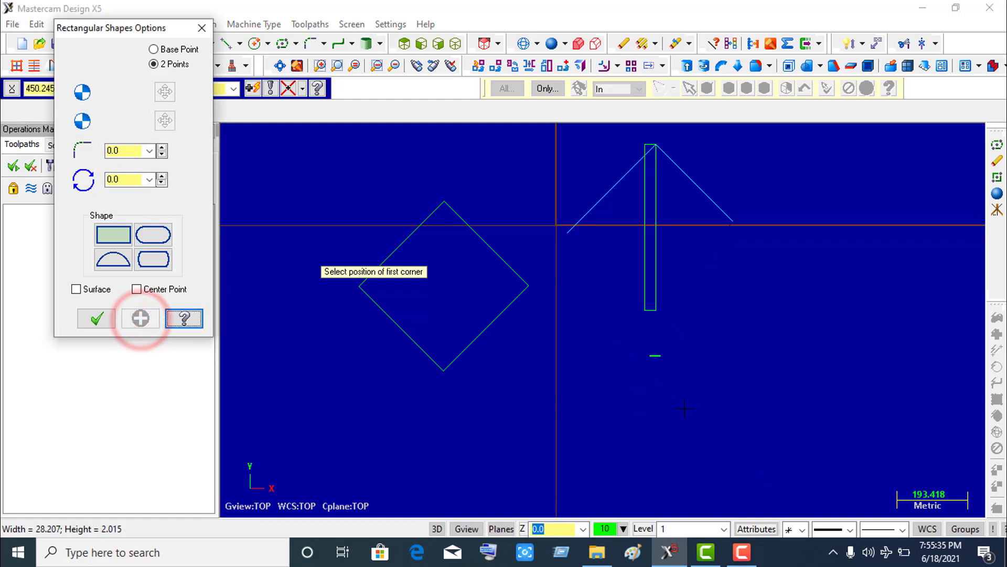
{"action": "left_click", "coordinate": [604, 332]}
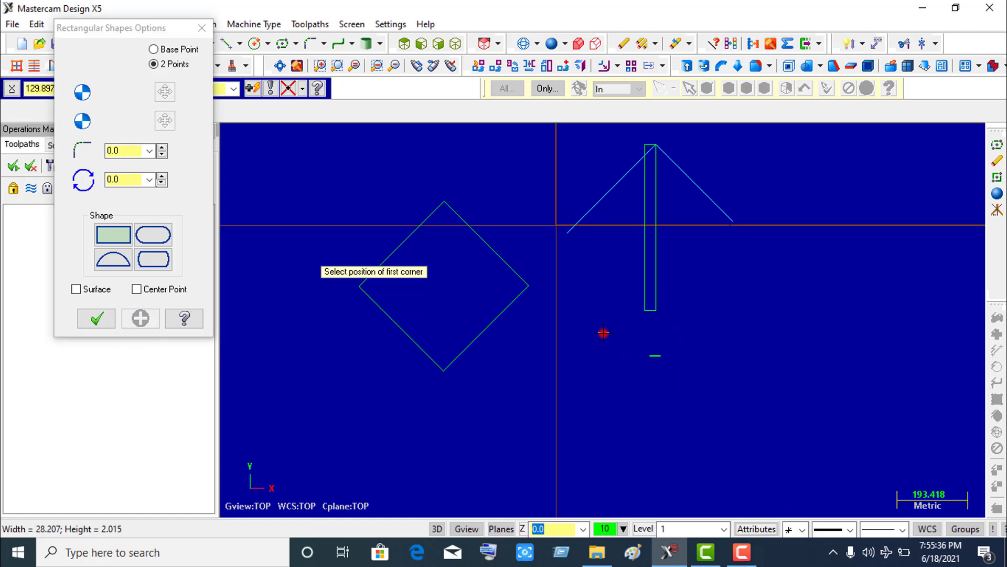
{"action": "left_click", "coordinate": [807, 463]}
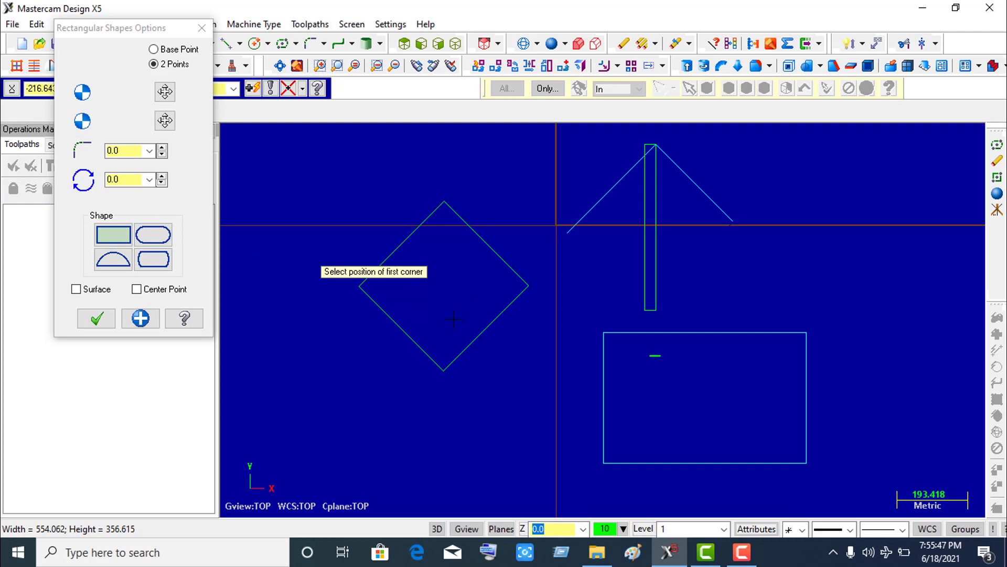
Set the corner fillet radius of the large rectangle to 30
{"action": "left_click", "coordinate": [122, 151]}
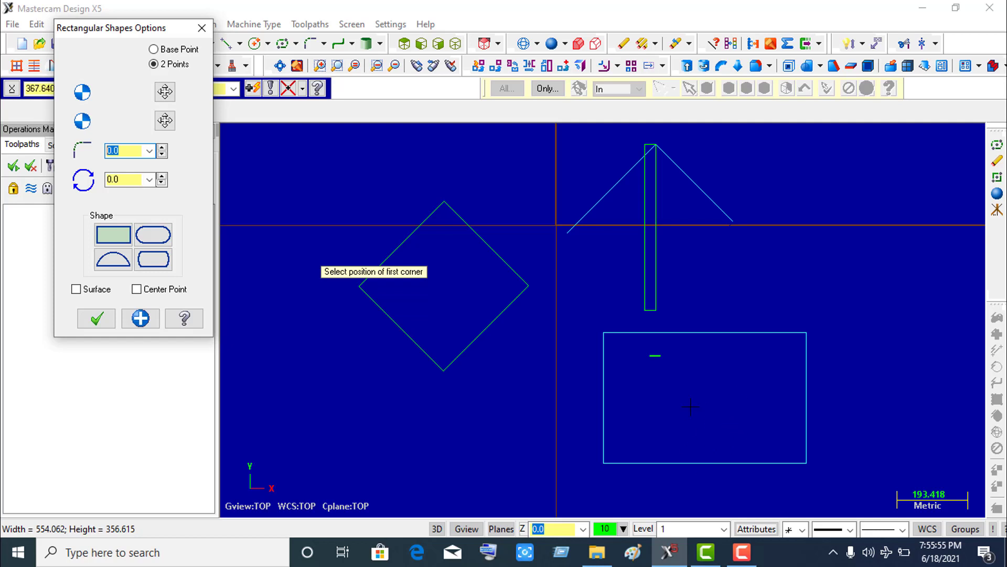
{"action": "type", "text": "30"}
{"action": "key", "text": "Return"}
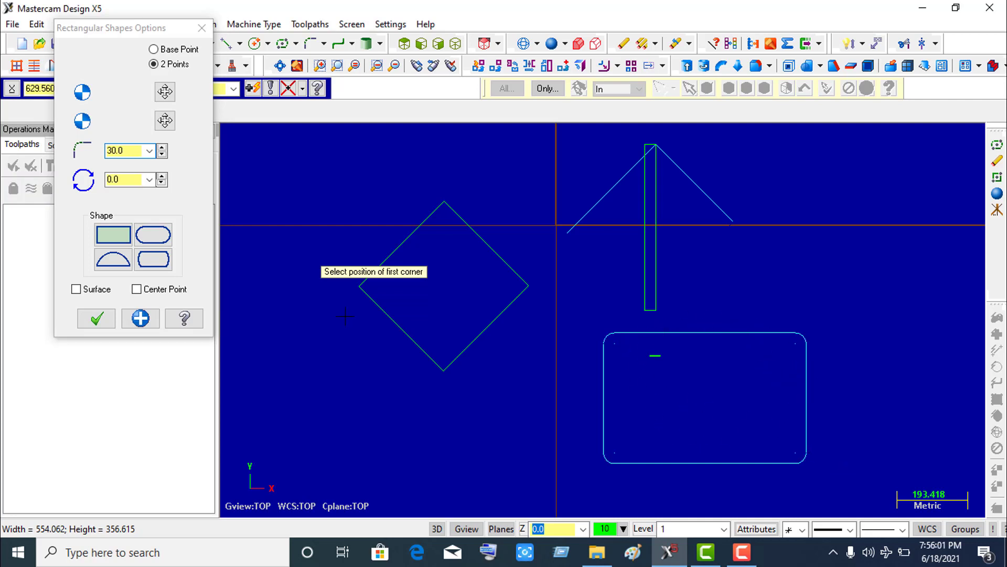
Switch the large shape to obround, then double-D, then single-D, and accept it as single-D
{"action": "left_click", "coordinate": [147, 236]}
{"action": "left_click", "coordinate": [149, 243]}
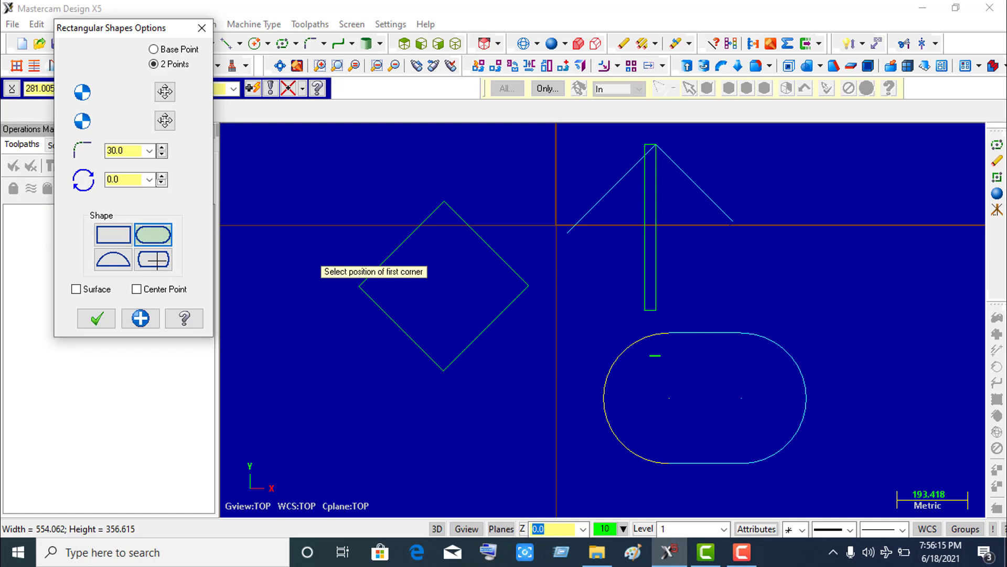
{"action": "left_click", "coordinate": [156, 261]}
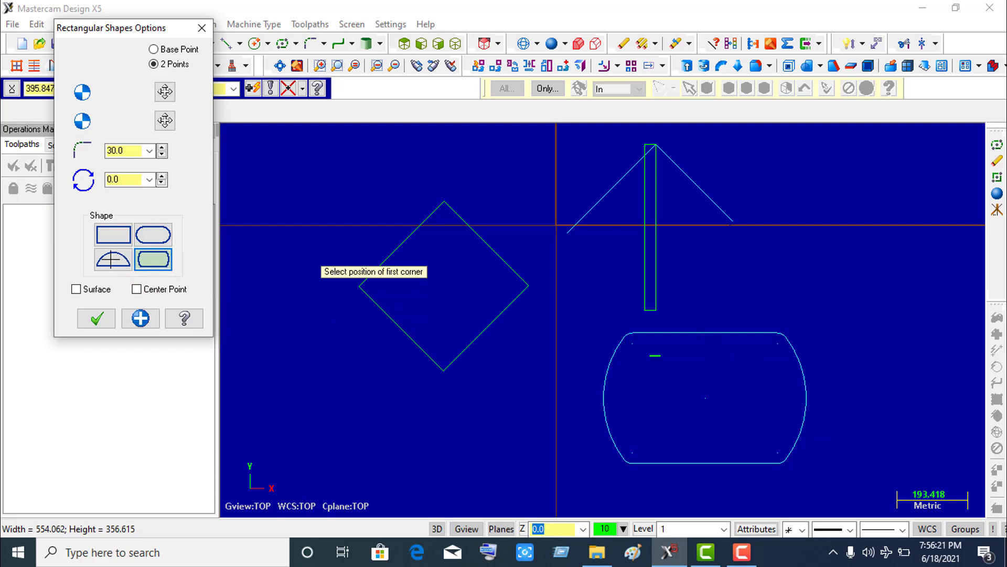
{"action": "left_click", "coordinate": [112, 260]}
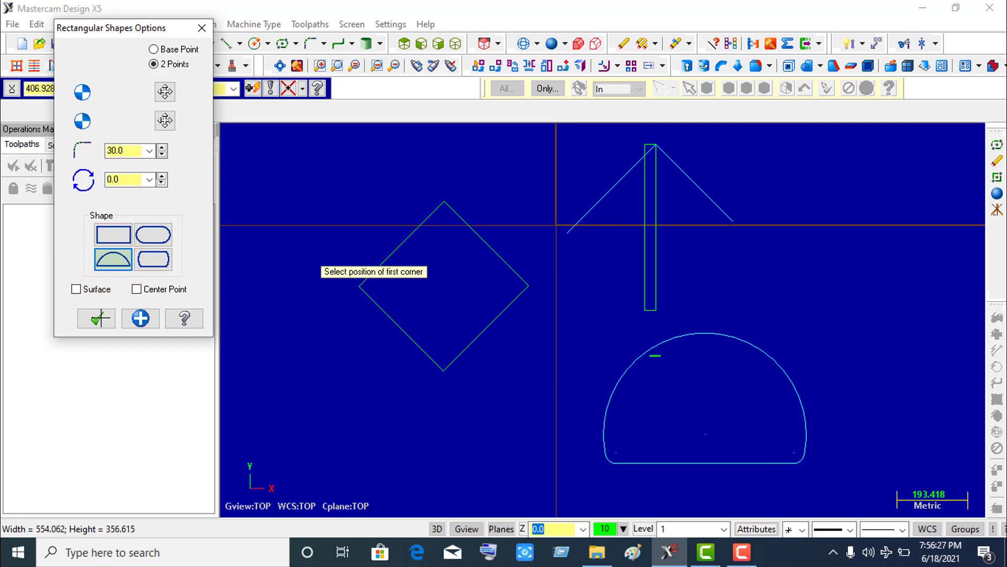
{"action": "left_click", "coordinate": [97, 318]}
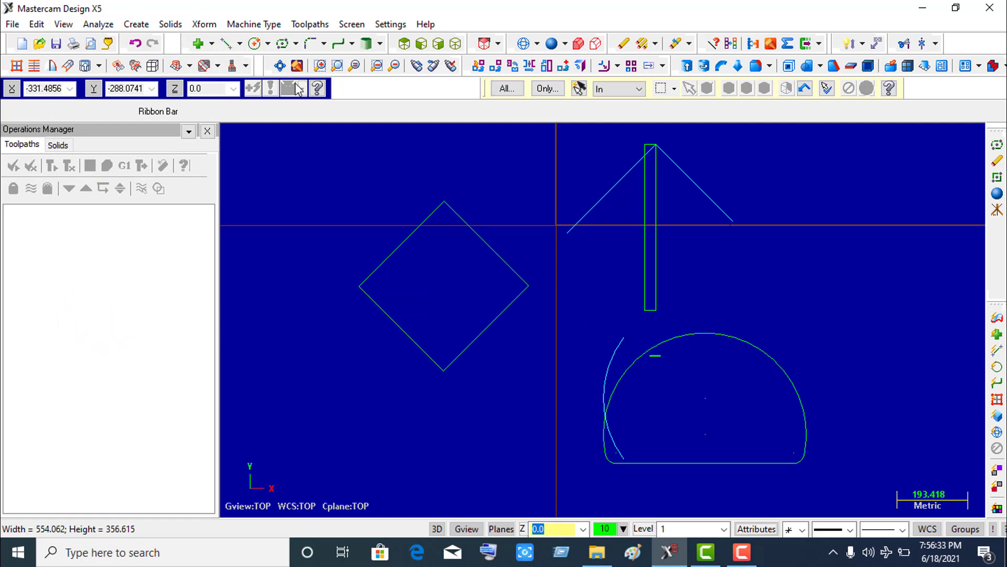
Start a new empty file without saving the current shapes
{"action": "left_click", "coordinate": [21, 43]}
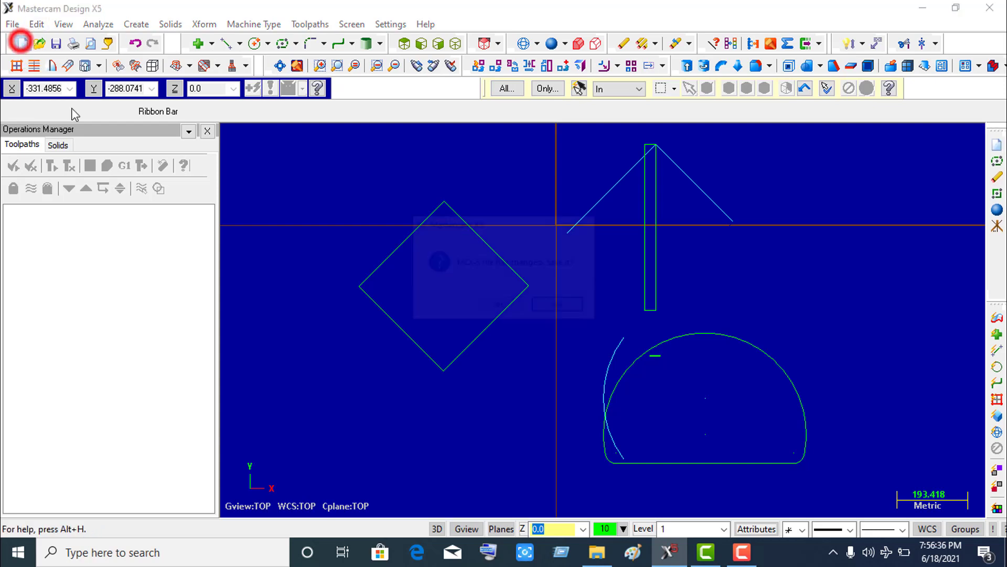
{"action": "left_click", "coordinate": [502, 307]}
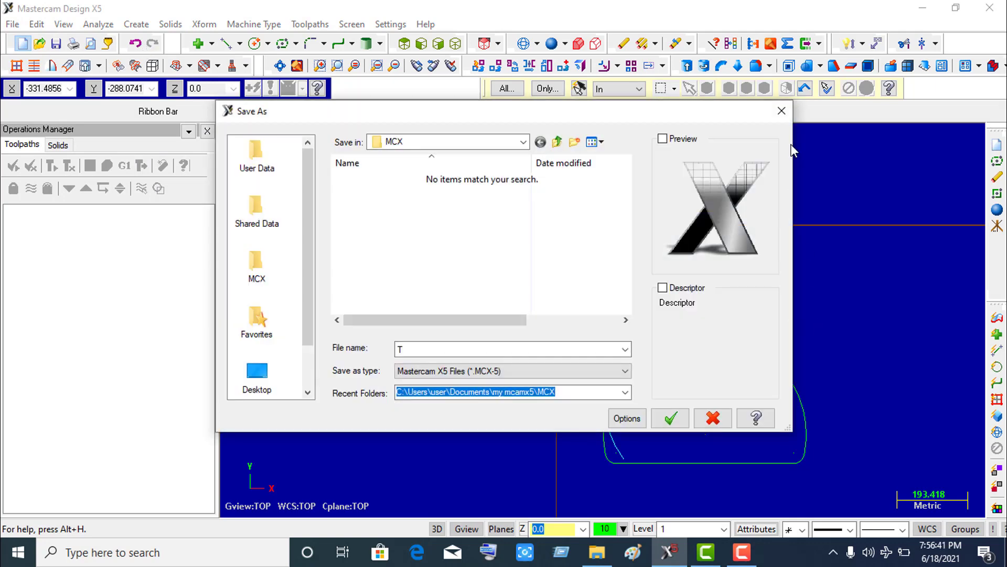
{"action": "left_click", "coordinate": [781, 107]}
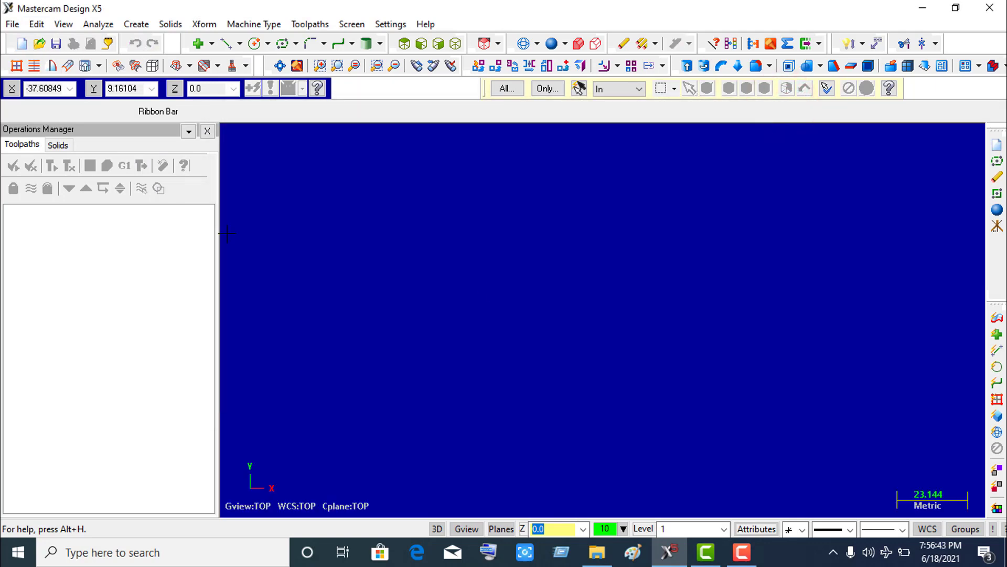
{"action": "left_click", "coordinate": [22, 45]}
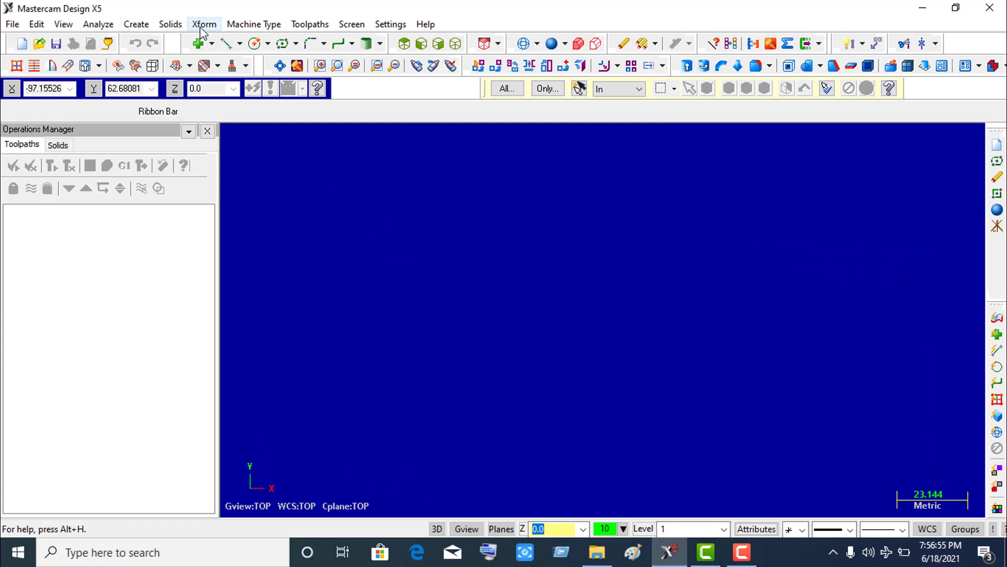
Draw a three-sided polygon with the Flat option and a radius of about 20.7 in the middle of the view
{"action": "left_click", "coordinate": [295, 43]}
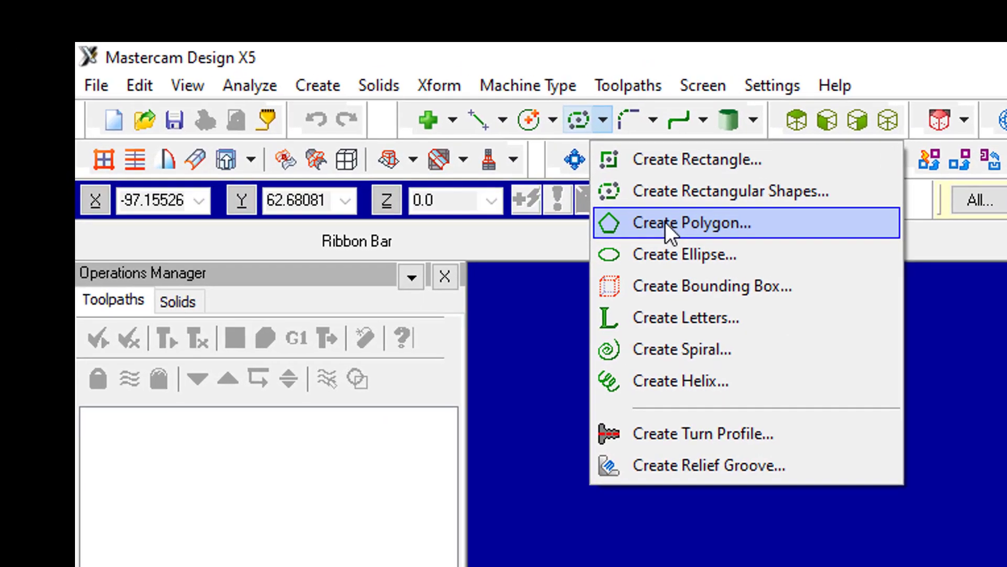
{"action": "left_click", "coordinate": [692, 226]}
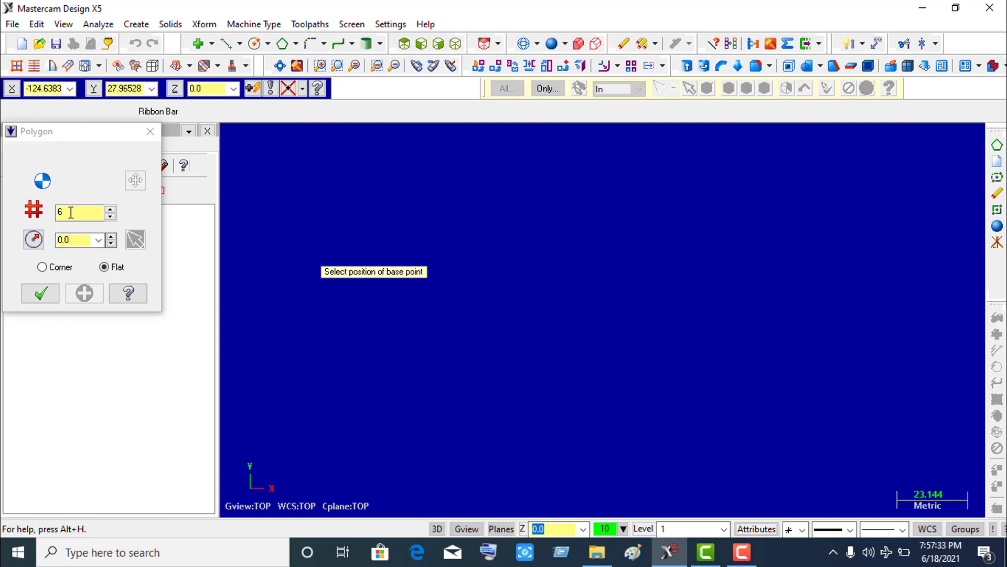
{"action": "double_click", "coordinate": [70, 213]}
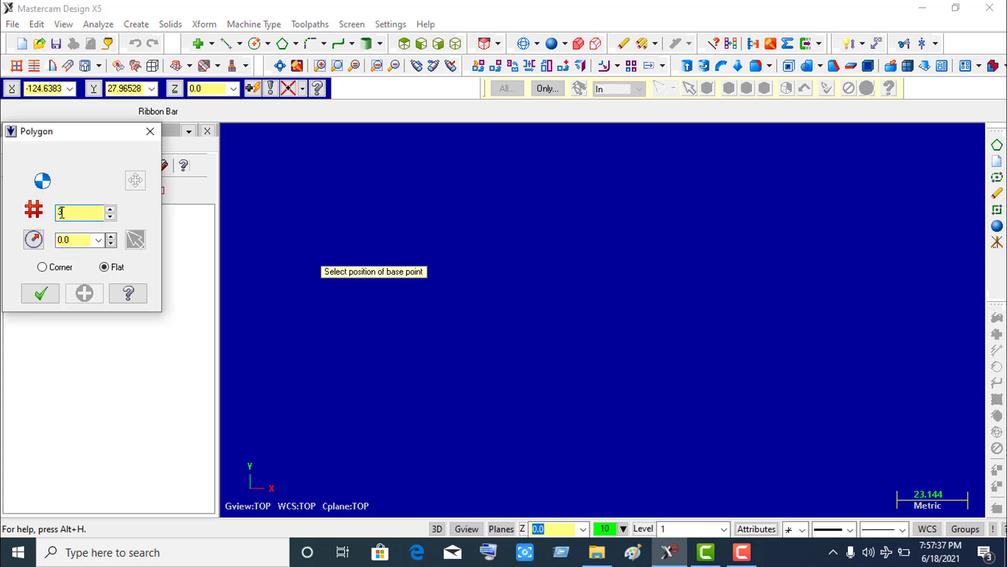
{"action": "type", "text": "3"}
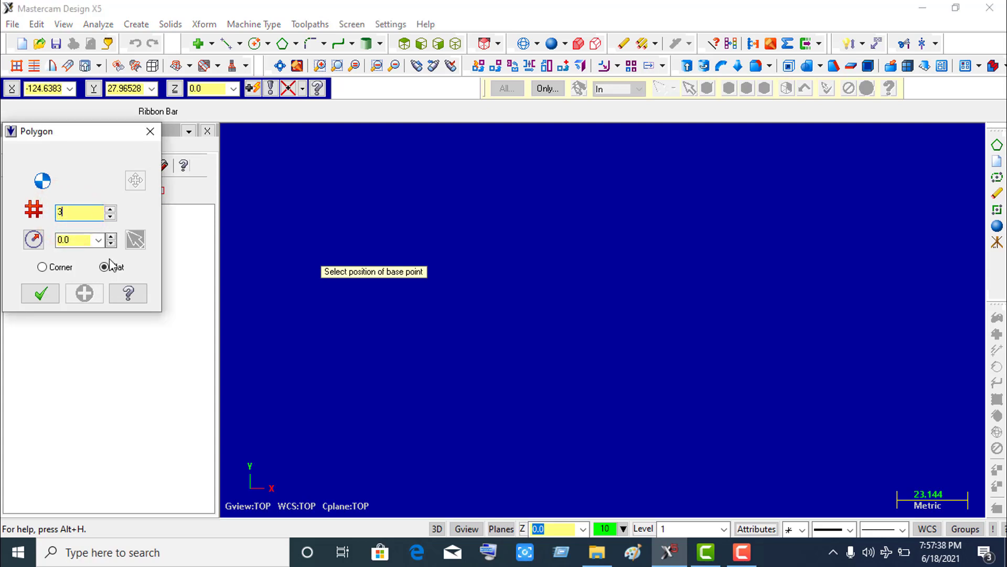
{"action": "left_click", "coordinate": [541, 301]}
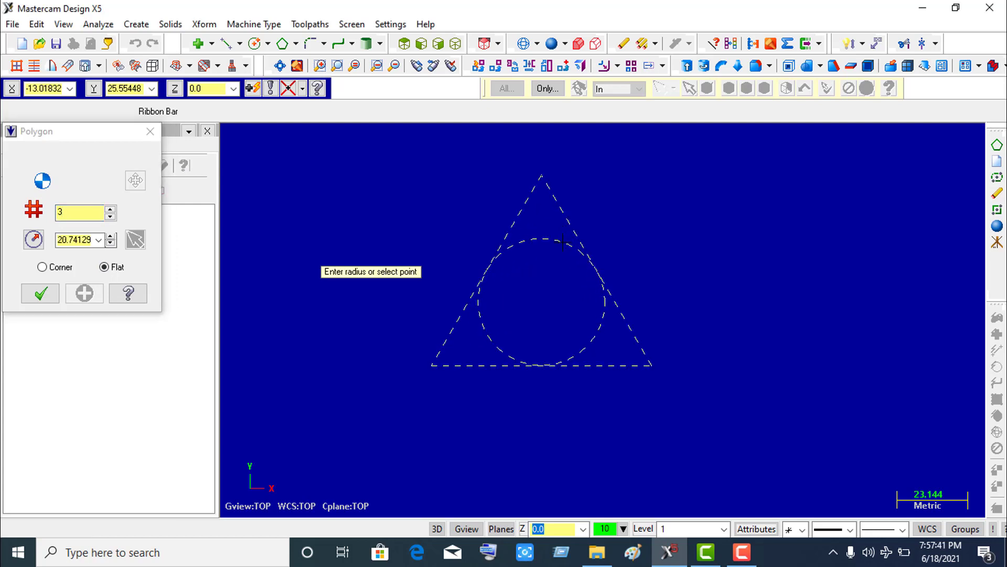
{"action": "left_click", "coordinate": [563, 243]}
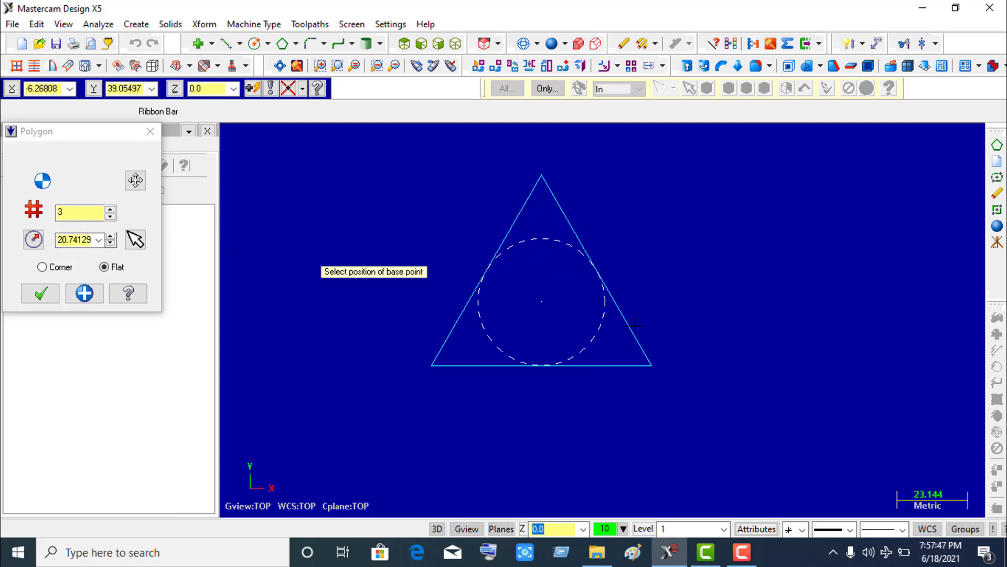
Draw a second, overlapping three-sided polygon with a radius of about 36.8 and accept it
{"action": "left_click", "coordinate": [649, 304]}
{"action": "left_click", "coordinate": [612, 408]}
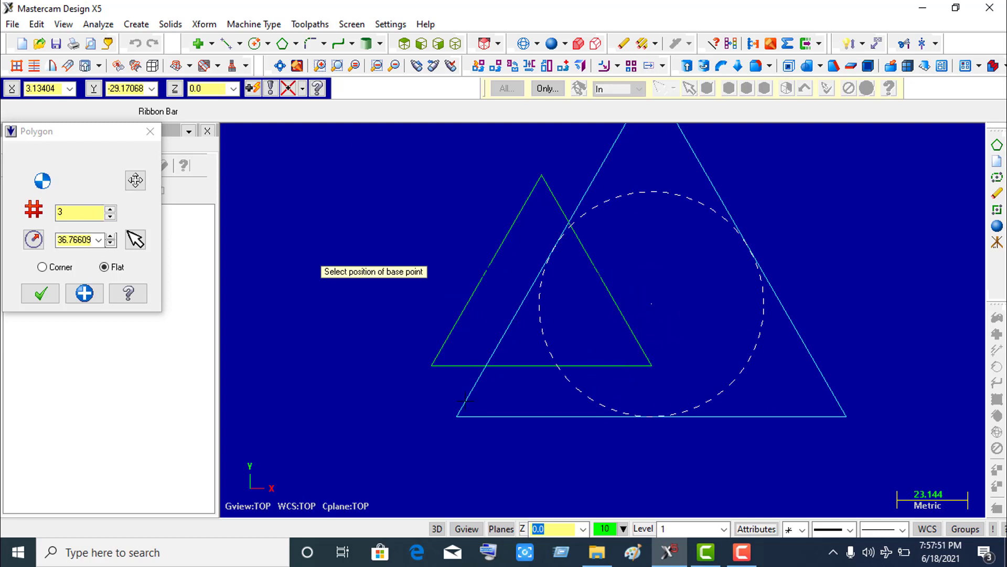
{"action": "left_click", "coordinate": [41, 293]}
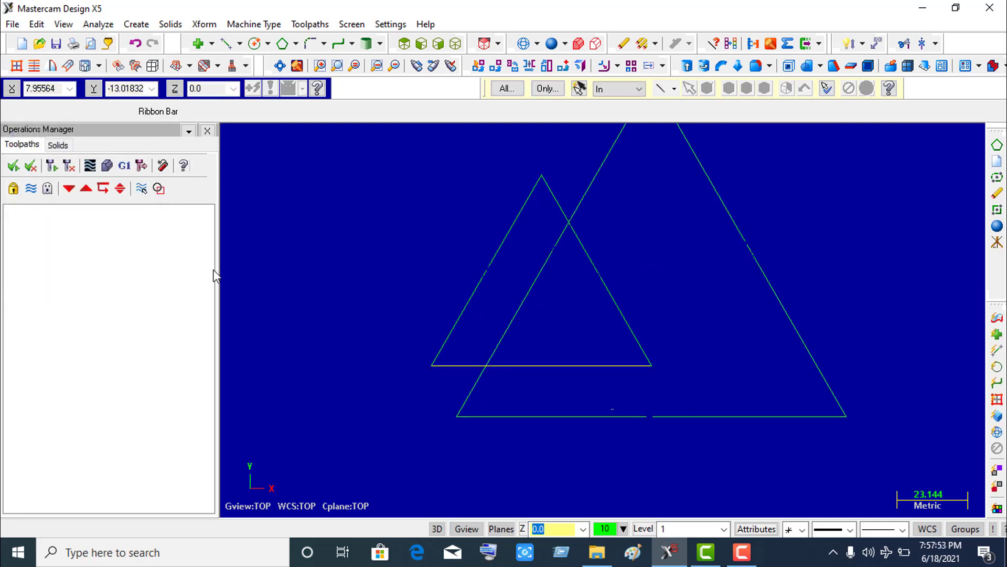
Open the Save As dialog for the triangle drawing and close it without saving
{"action": "left_click", "coordinate": [57, 44]}
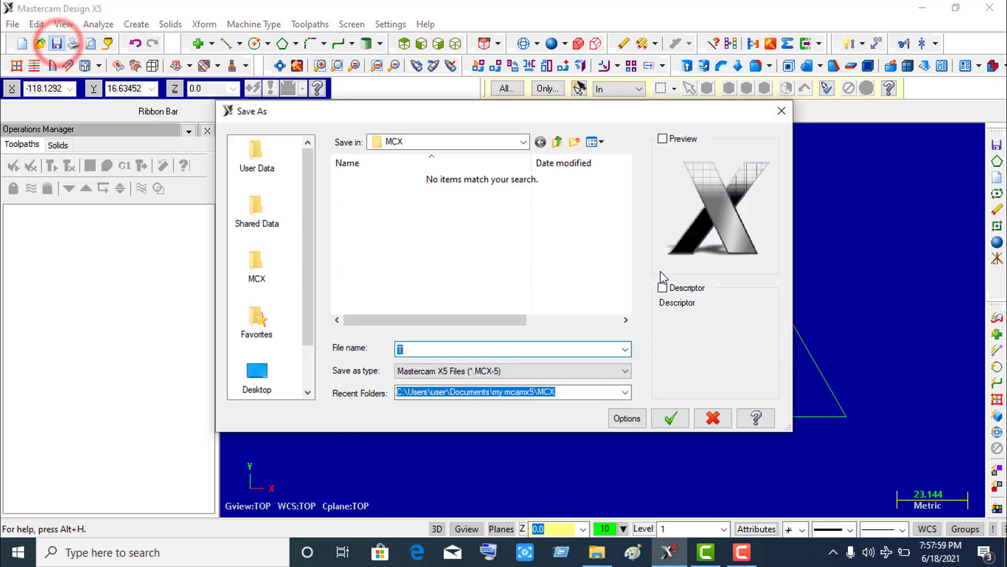
{"action": "left_click", "coordinate": [781, 110]}
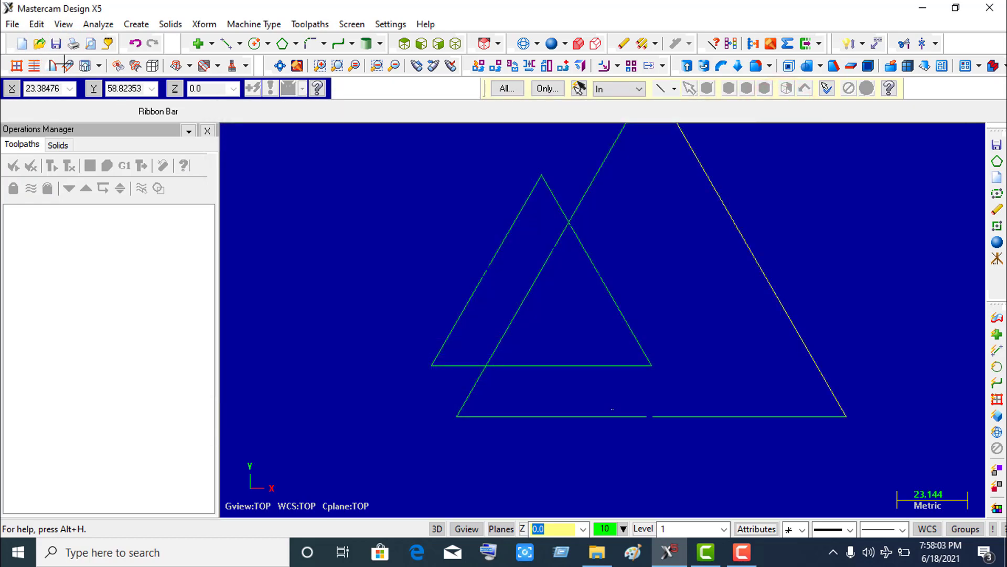
Select both overlapping triangles with a selection window and delete them
{"action": "scroll", "coordinate": [469, 266], "scroll_direction": "down", "scroll_amount": 1}
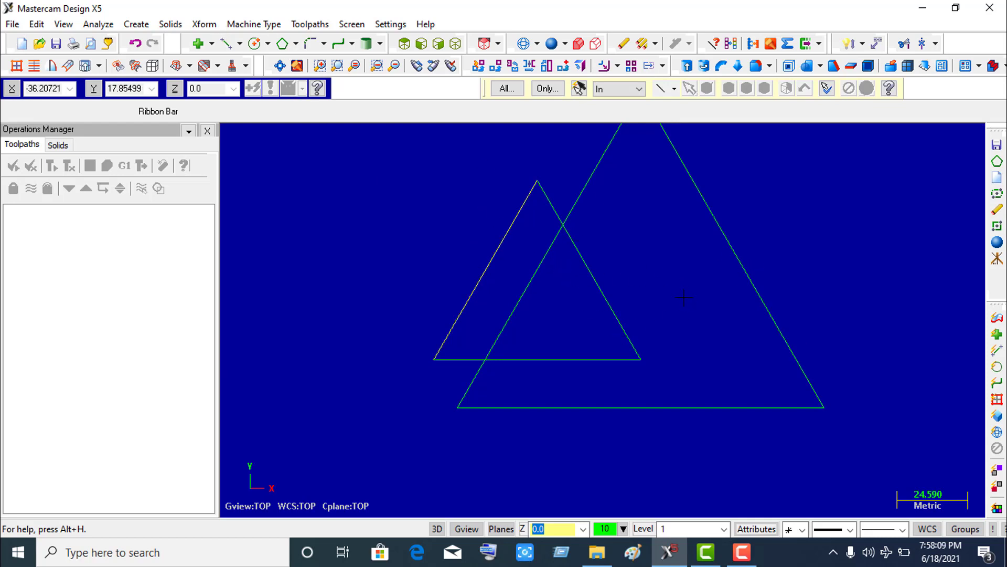
{"action": "scroll", "coordinate": [682, 296], "scroll_direction": "down", "scroll_amount": 4}
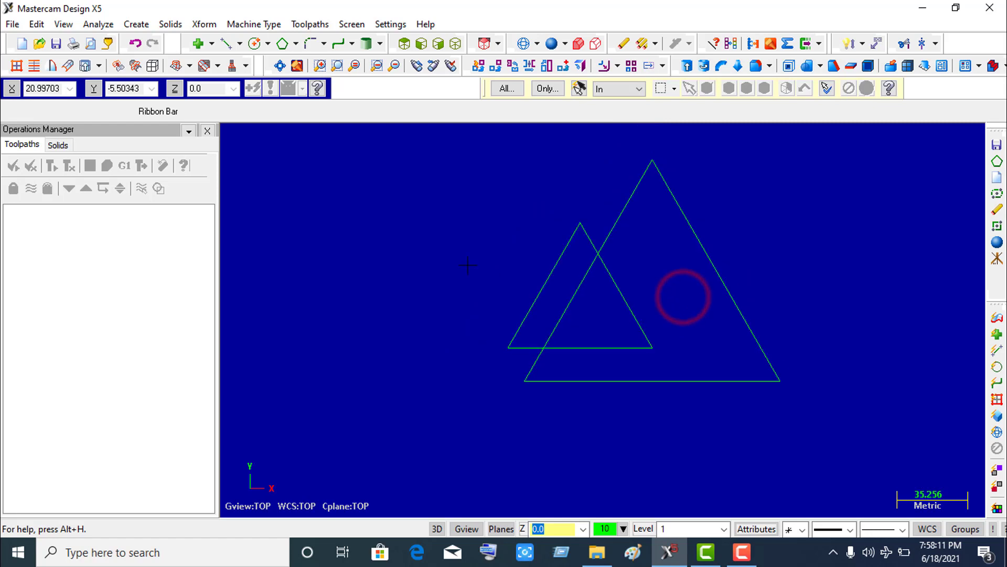
{"action": "left_click", "coordinate": [417, 151]}
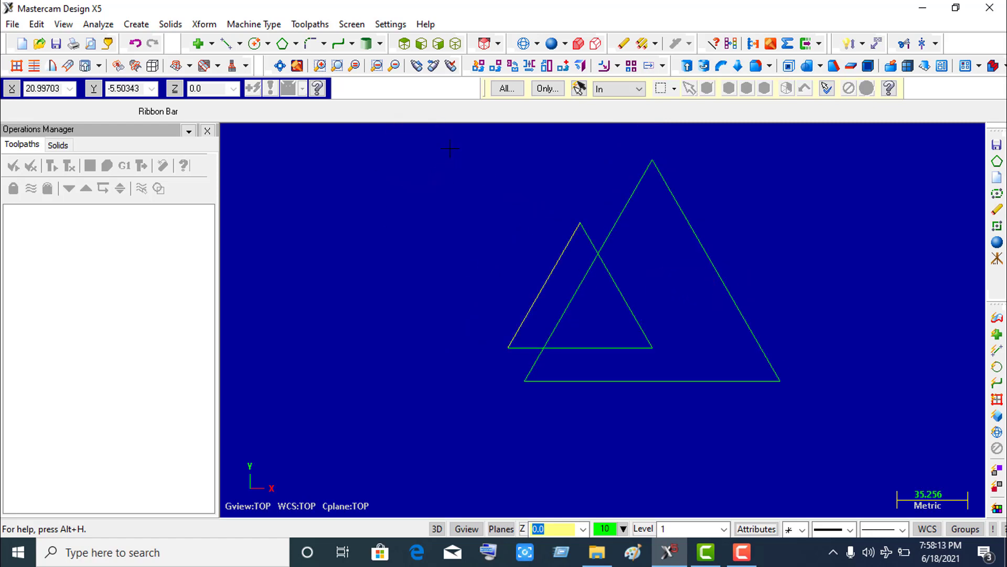
{"action": "left_click", "coordinate": [439, 148]}
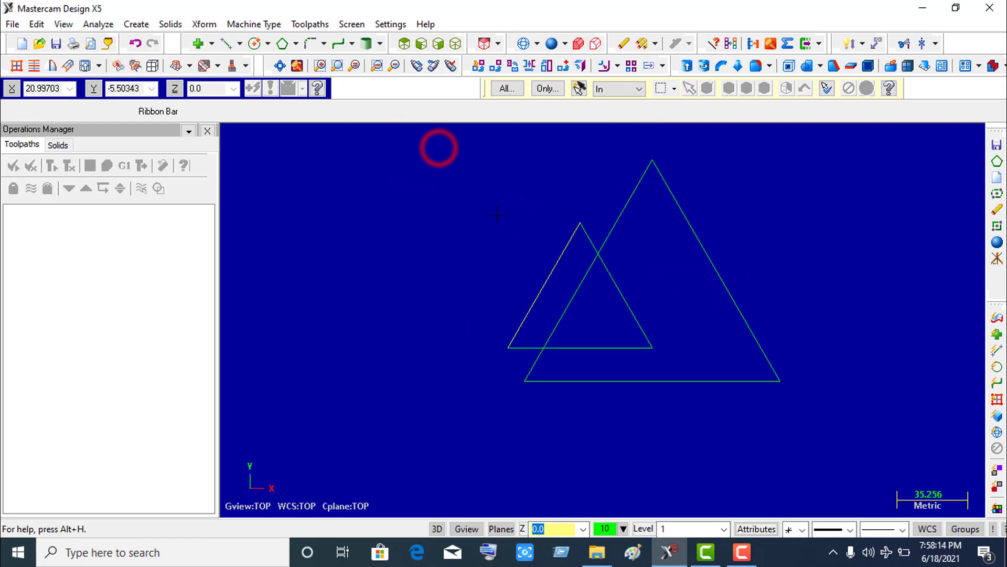
{"action": "left_click", "coordinate": [407, 140]}
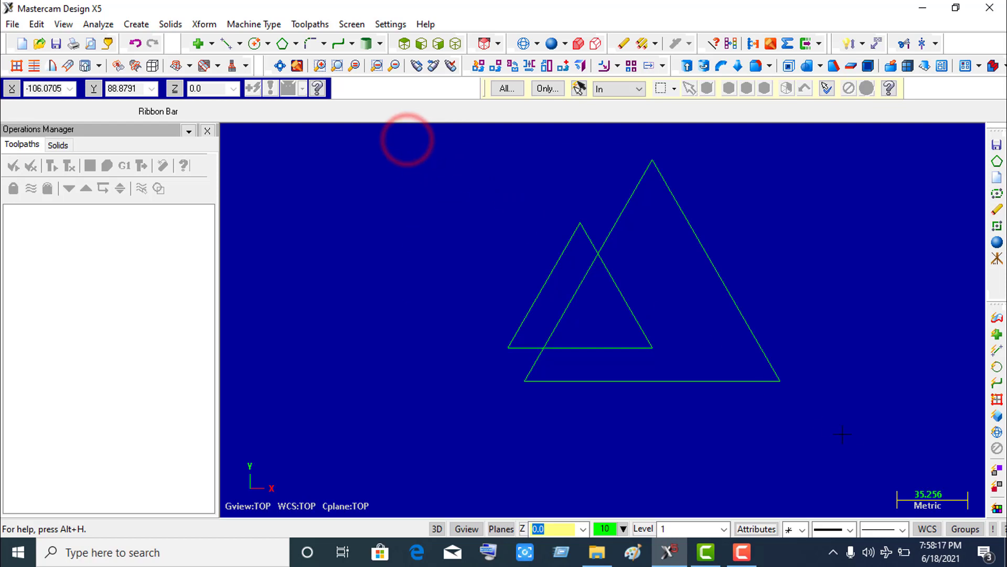
{"action": "left_click", "coordinate": [866, 452]}
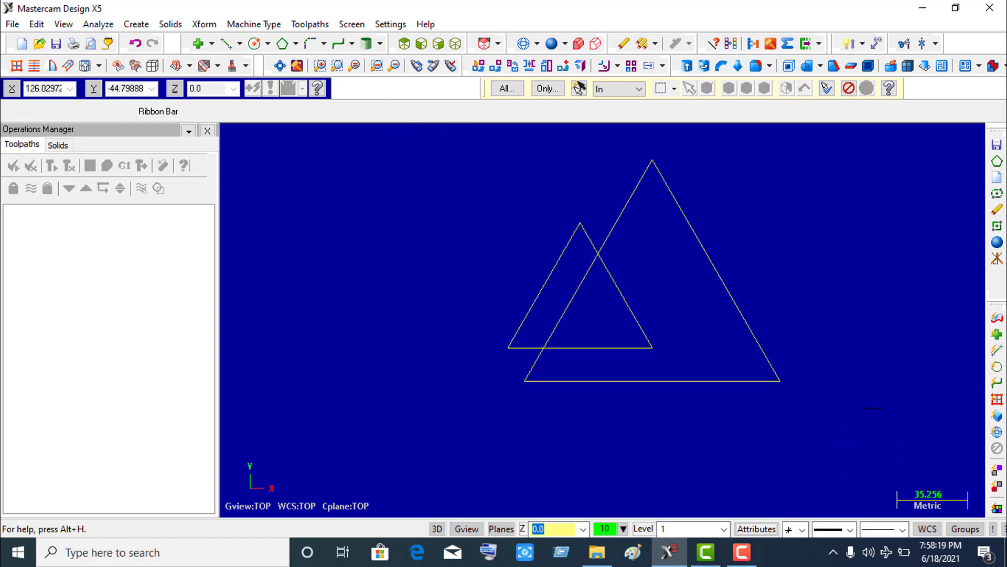
{"action": "key", "text": "Delete"}
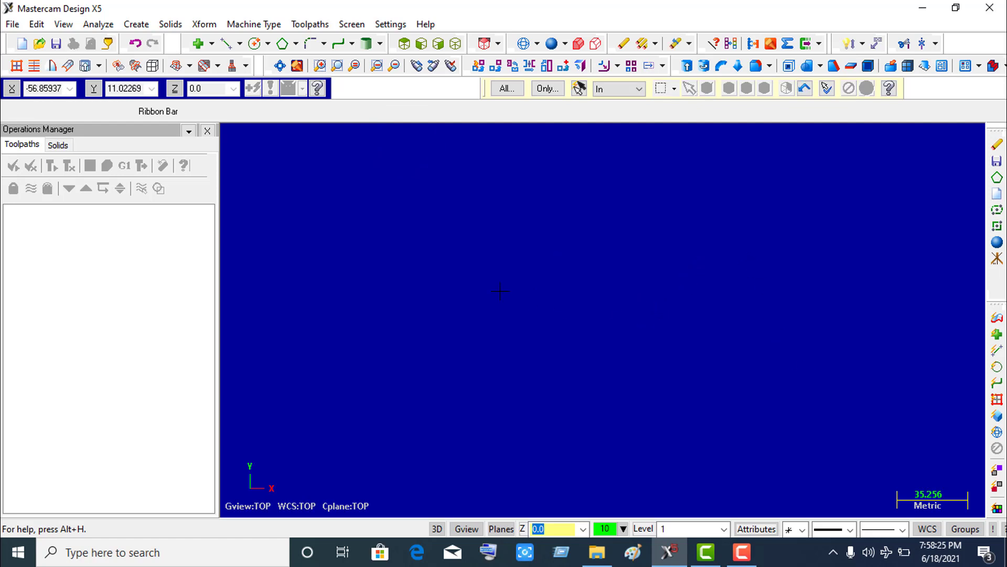
Place a three-sided Flat polygon near the middle of the view with a radius of 100
{"action": "left_click", "coordinate": [283, 44]}
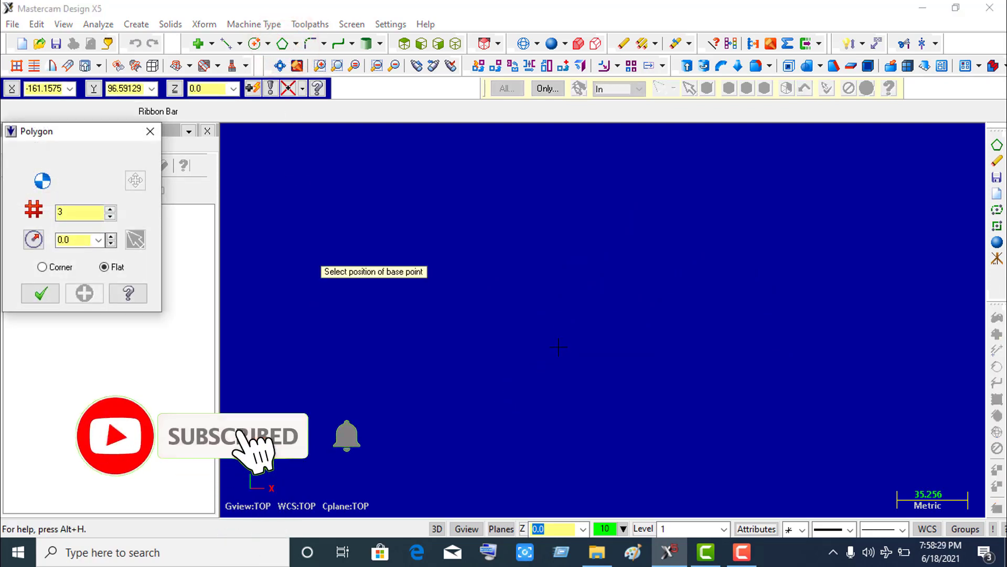
{"action": "left_click", "coordinate": [563, 320]}
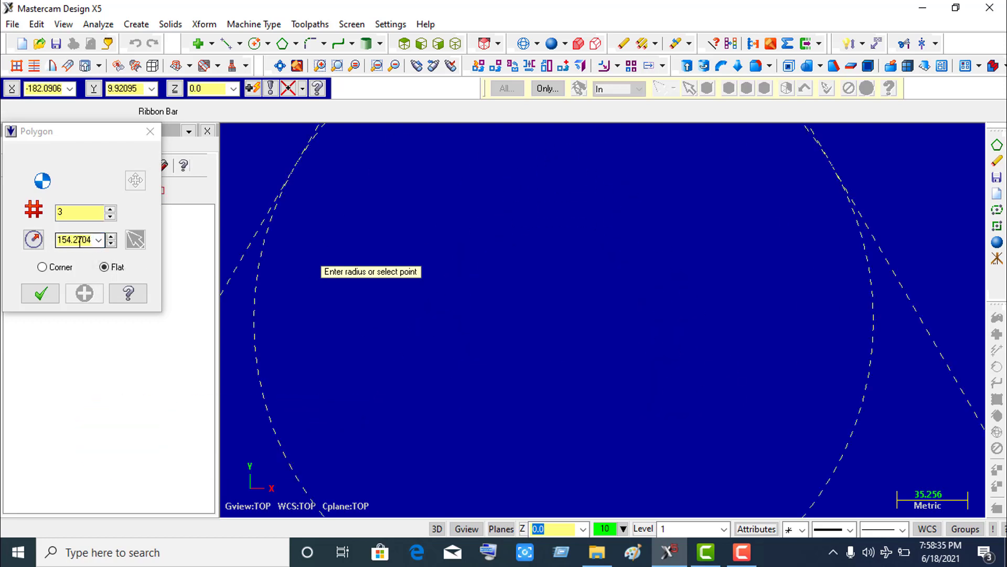
{"action": "double_click", "coordinate": [88, 240]}
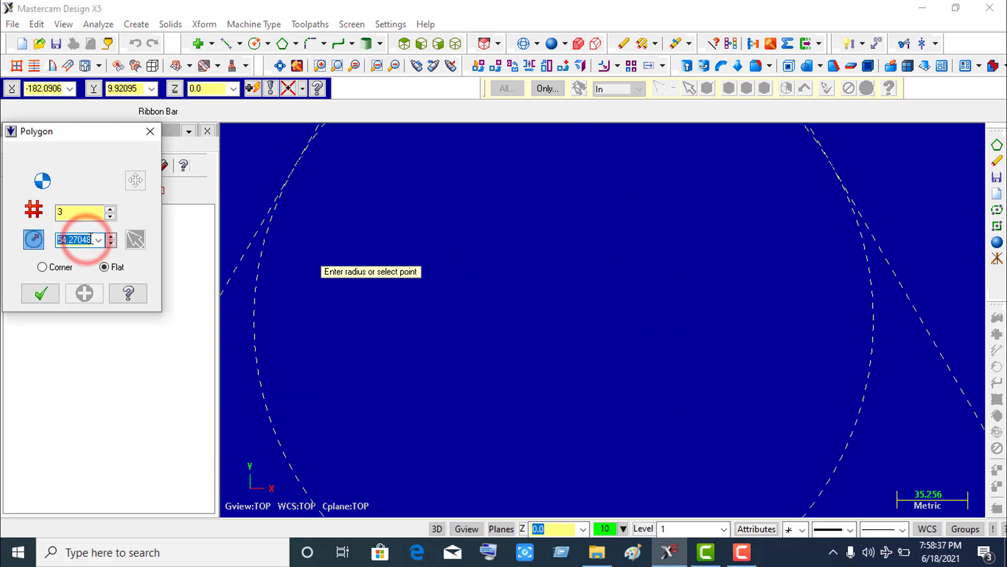
{"action": "type", "text": "100"}
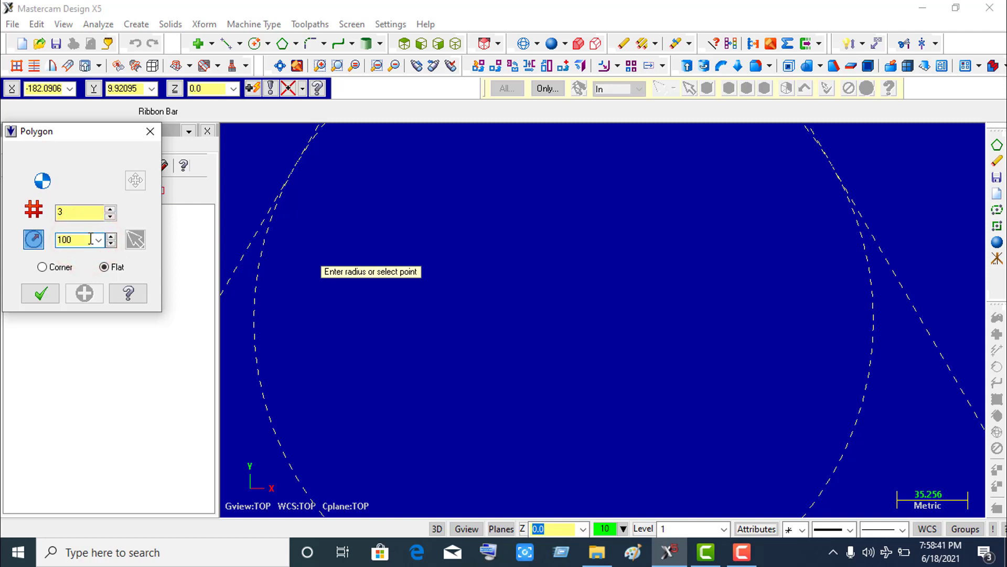
{"action": "key", "text": "Return"}
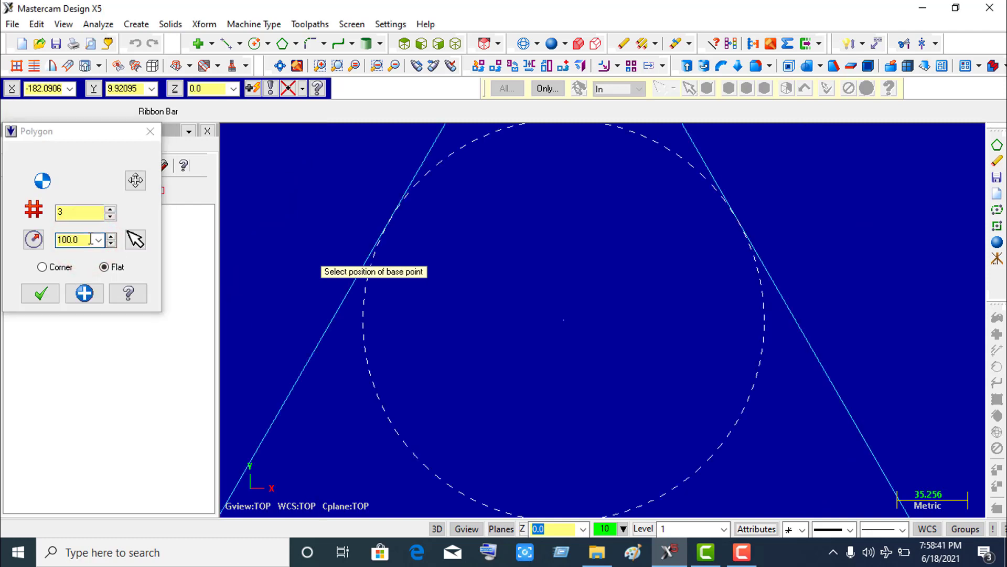
{"action": "scroll", "coordinate": [525, 352], "scroll_direction": "down", "scroll_amount": 4}
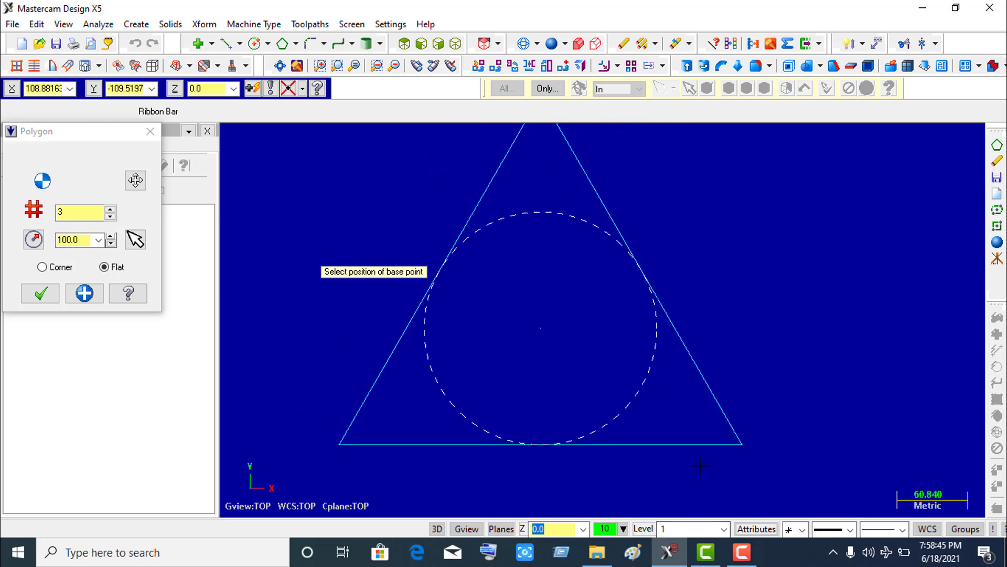
{"action": "scroll", "coordinate": [705, 466], "scroll_direction": "down", "scroll_amount": 5}
{"action": "scroll", "coordinate": [706, 466], "scroll_direction": "up", "scroll_amount": 4}
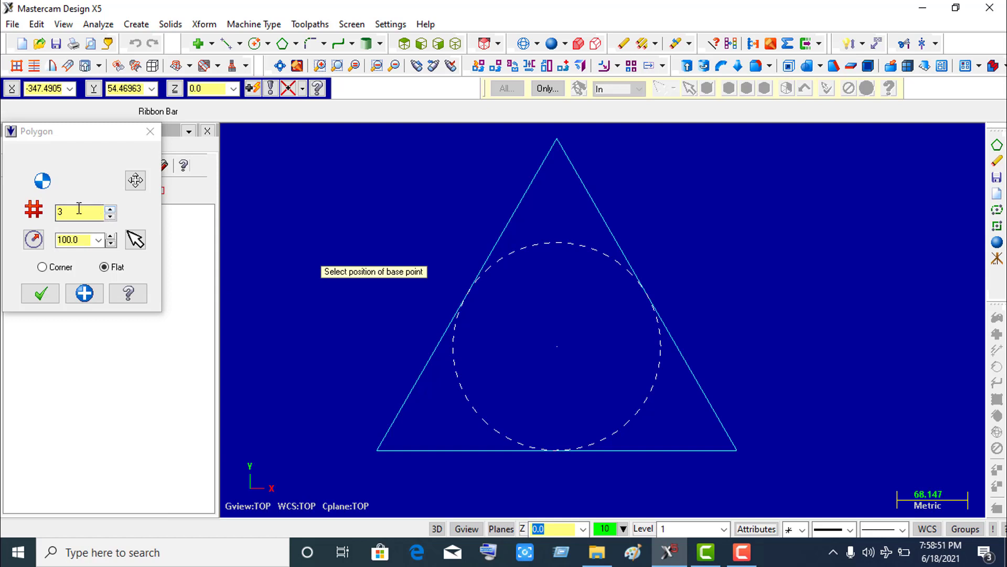
Raise the polygon's number of sides one at a time from 3 up to 10
{"action": "left_click", "coordinate": [109, 209]}
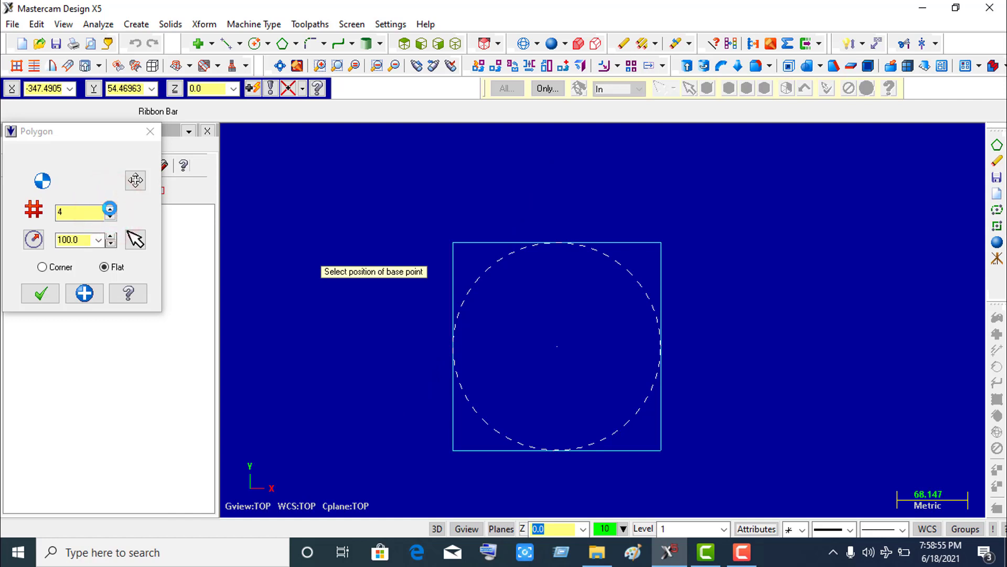
{"action": "left_click", "coordinate": [110, 209]}
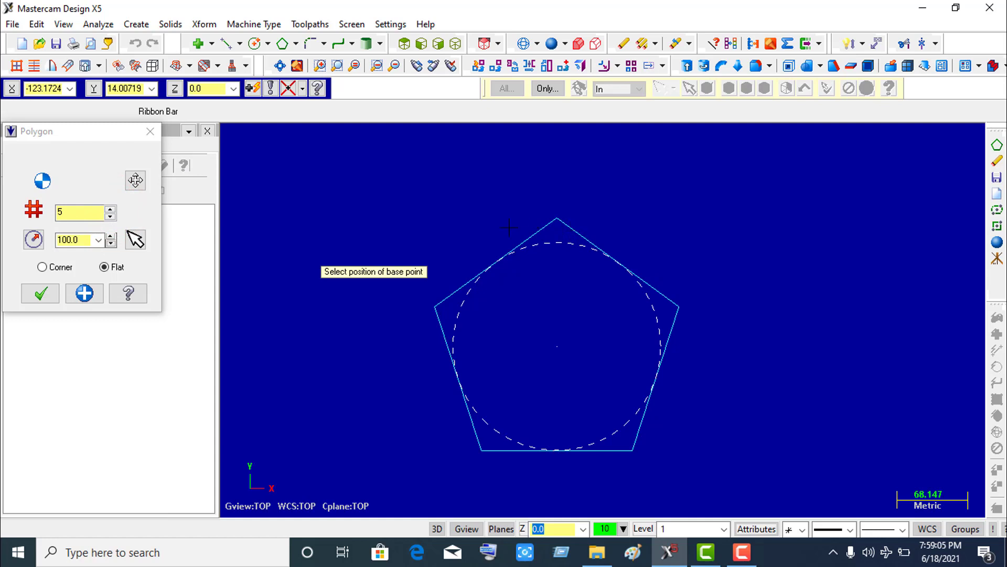
{"action": "left_click", "coordinate": [110, 208]}
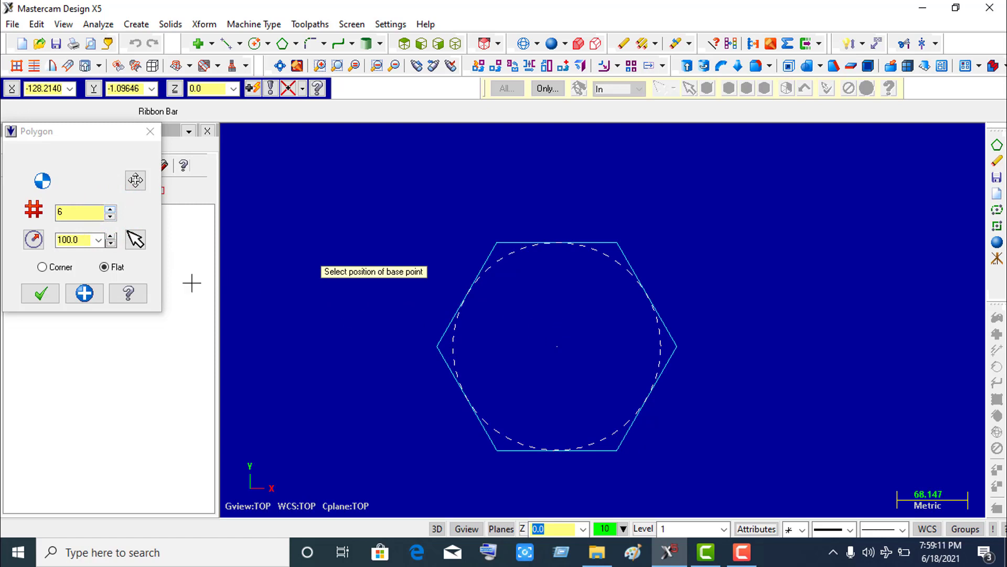
{"action": "left_click", "coordinate": [110, 209]}
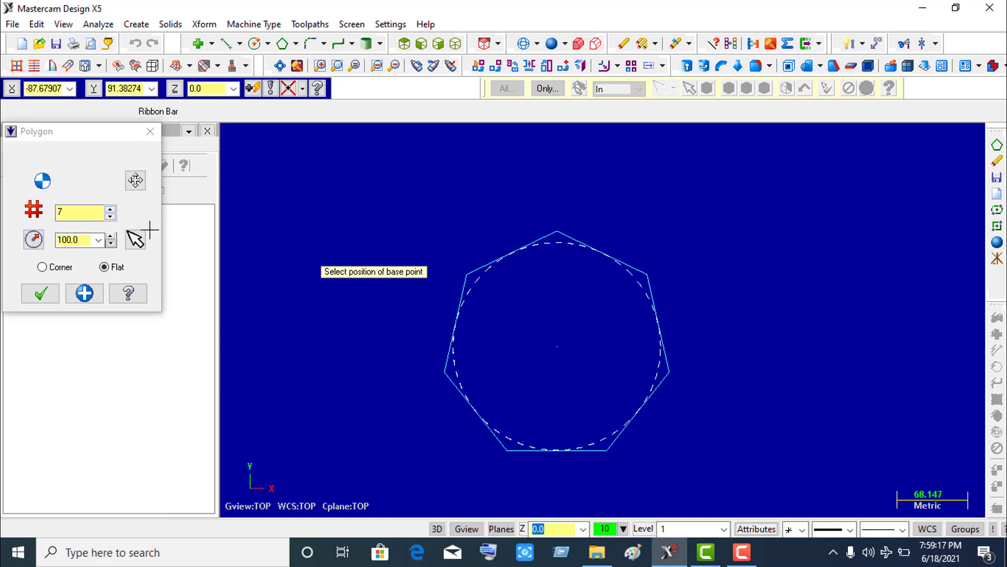
{"action": "left_click", "coordinate": [110, 208]}
{"action": "left_click", "coordinate": [110, 209]}
{"action": "left_click", "coordinate": [110, 209]}
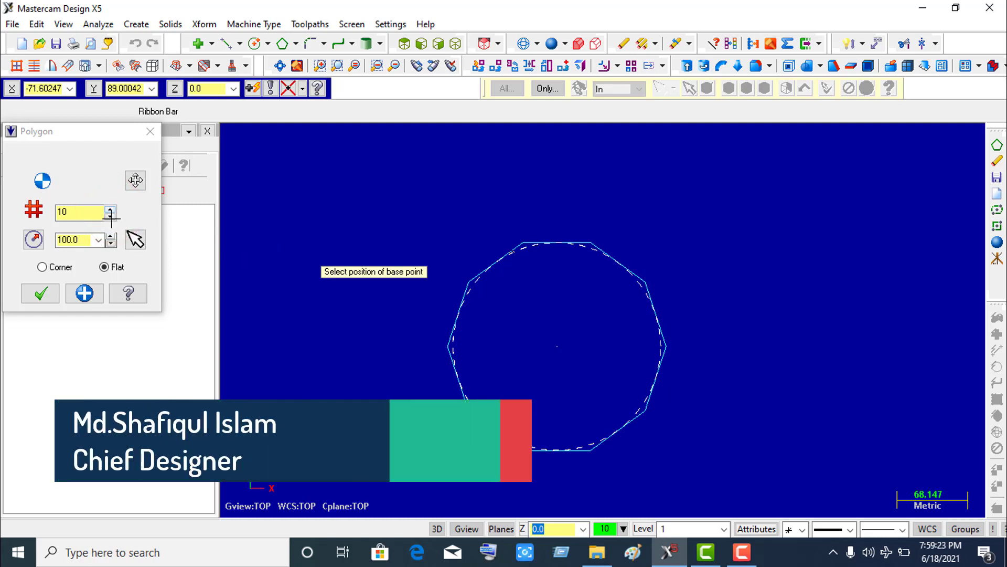
Reduce the polygon to 8 sides, switch it to the Corner option and accept it
{"action": "left_click", "coordinate": [110, 216]}
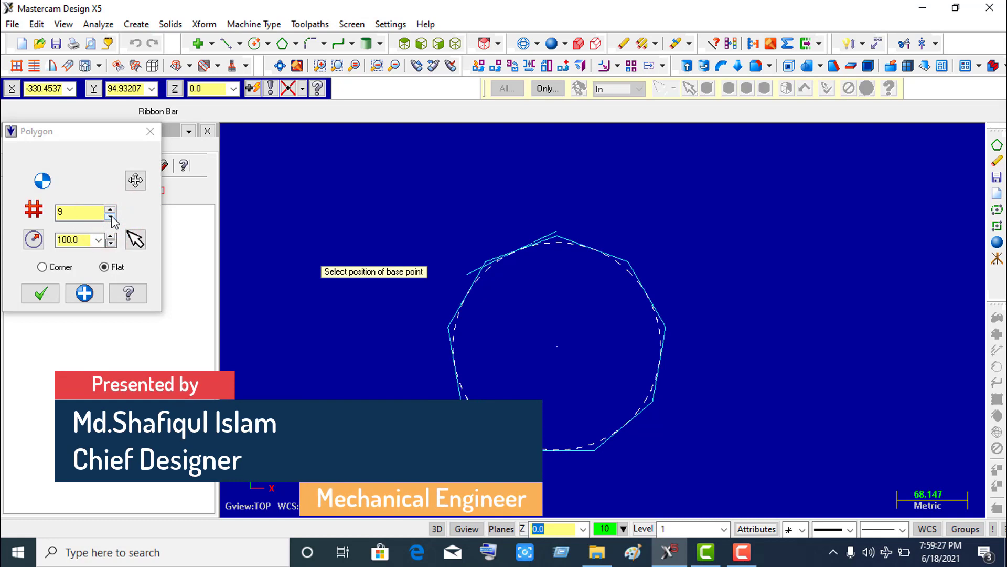
{"action": "left_click", "coordinate": [110, 216]}
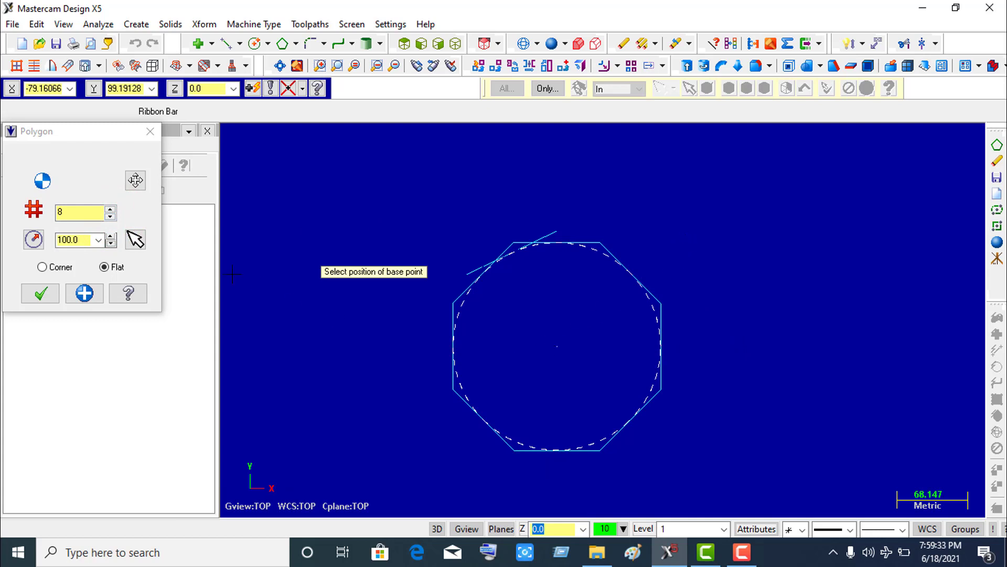
{"action": "scroll", "coordinate": [189, 273], "scroll_direction": "up", "scroll_amount": 1}
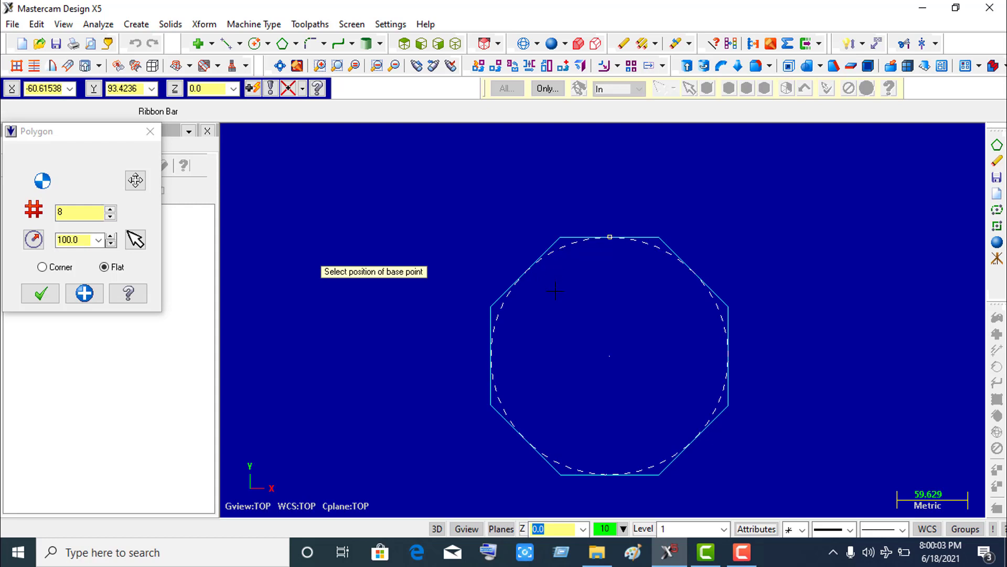
{"action": "left_click", "coordinate": [44, 268]}
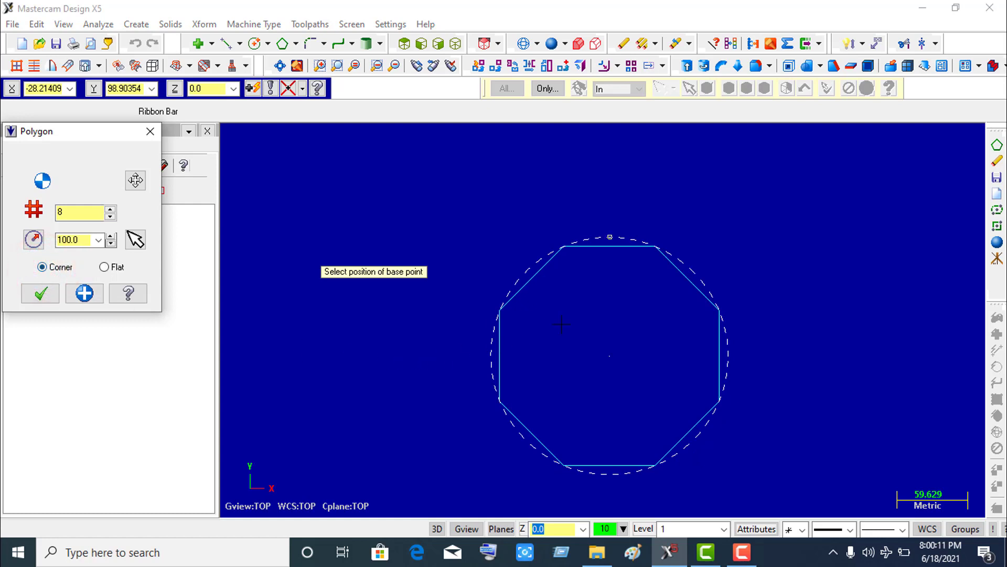
{"action": "left_click", "coordinate": [41, 295]}
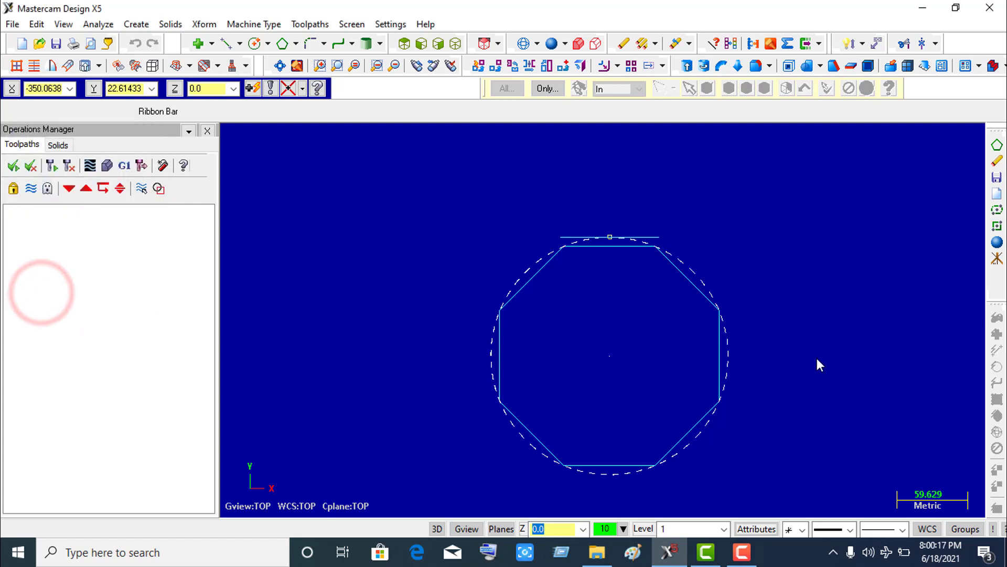